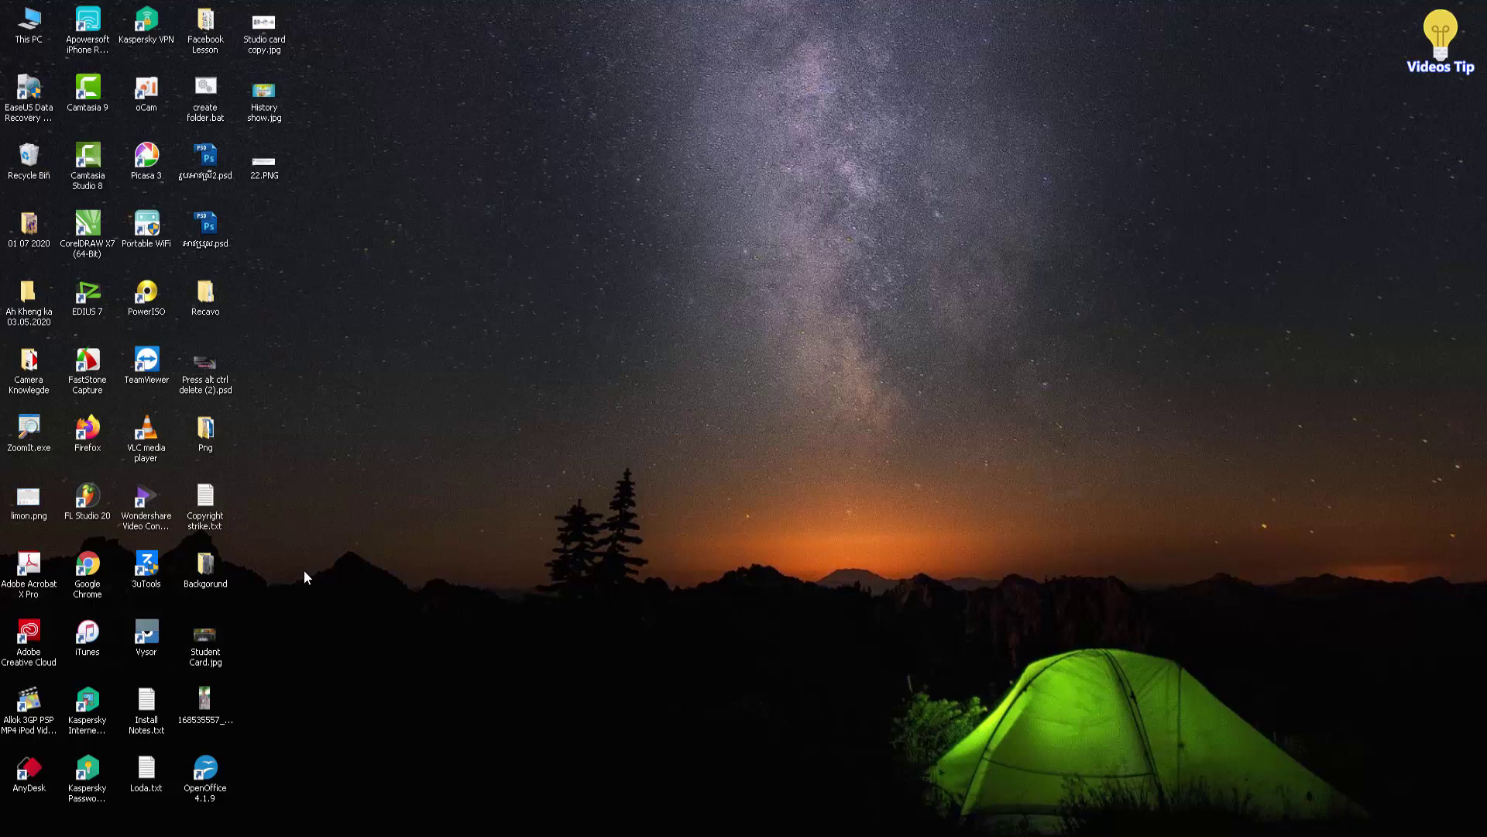
Step: Refresh the desktop twice, then launch Photoshop CS3 Extended and minimize it
{"action": "right_click", "coordinate": [532, 232]}
{"action": "left_click", "coordinate": [567, 286]}
{"action": "right_click", "coordinate": [514, 369]}
{"action": "left_click", "coordinate": [547, 417]}
{"action": "left_click", "coordinate": [637, 823]}
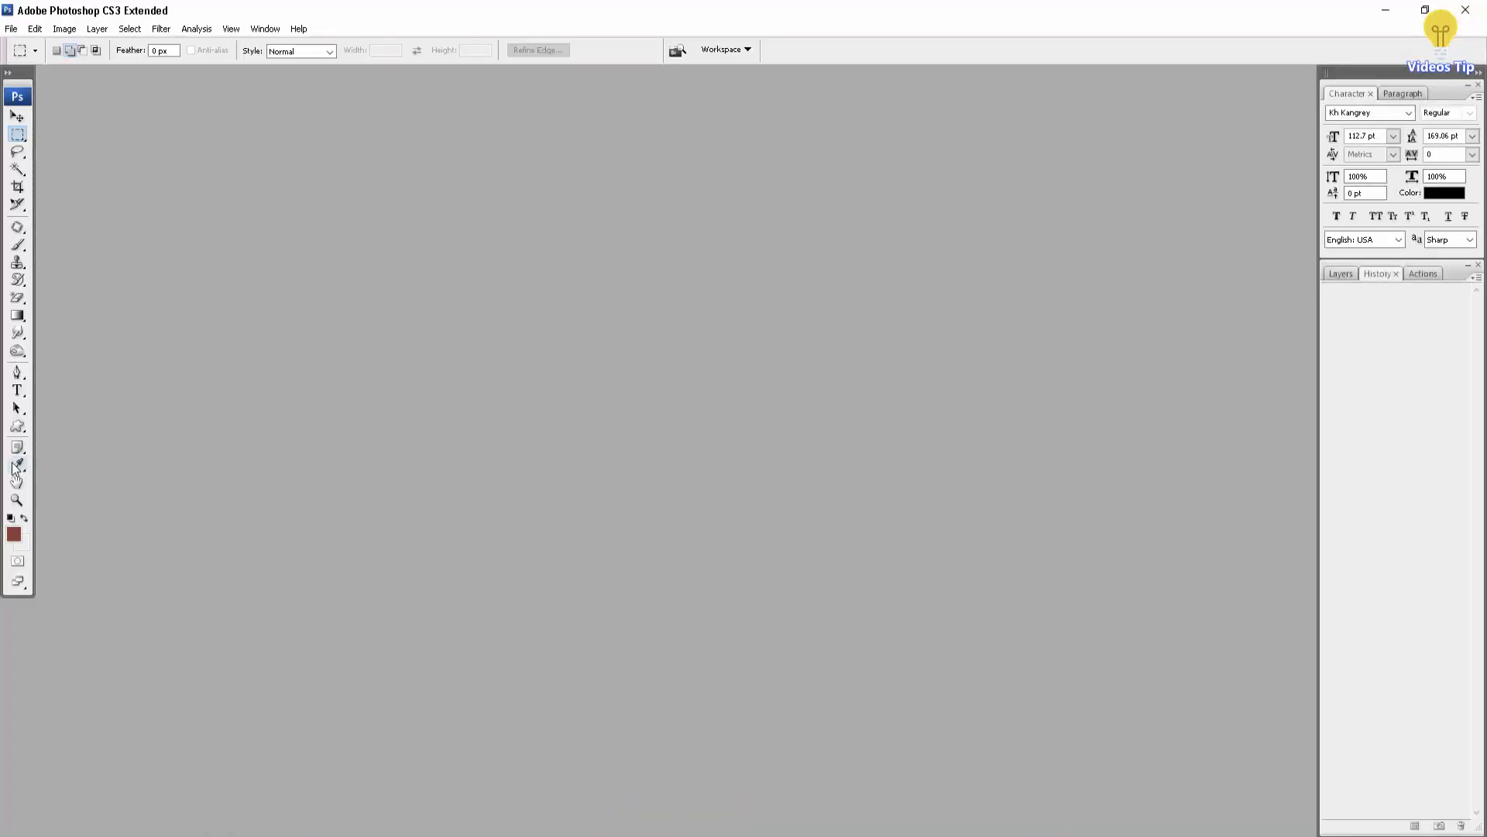
{"action": "left_click", "coordinate": [1386, 10]}
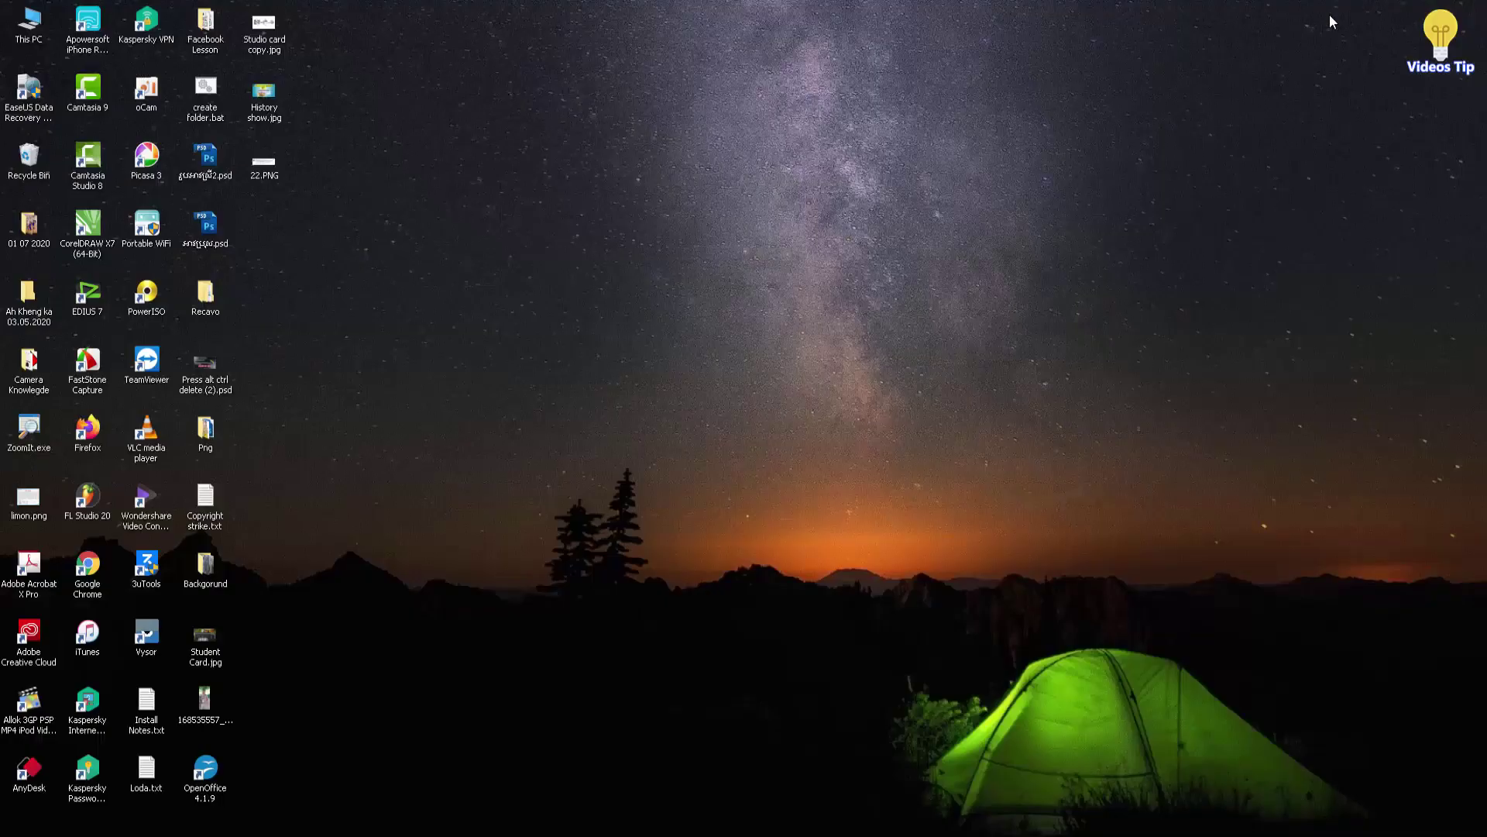
Step: Browse to 01 07 2020 › New folder › Action and select DSC_5605.jpg
{"action": "double_click", "coordinate": [29, 226]}
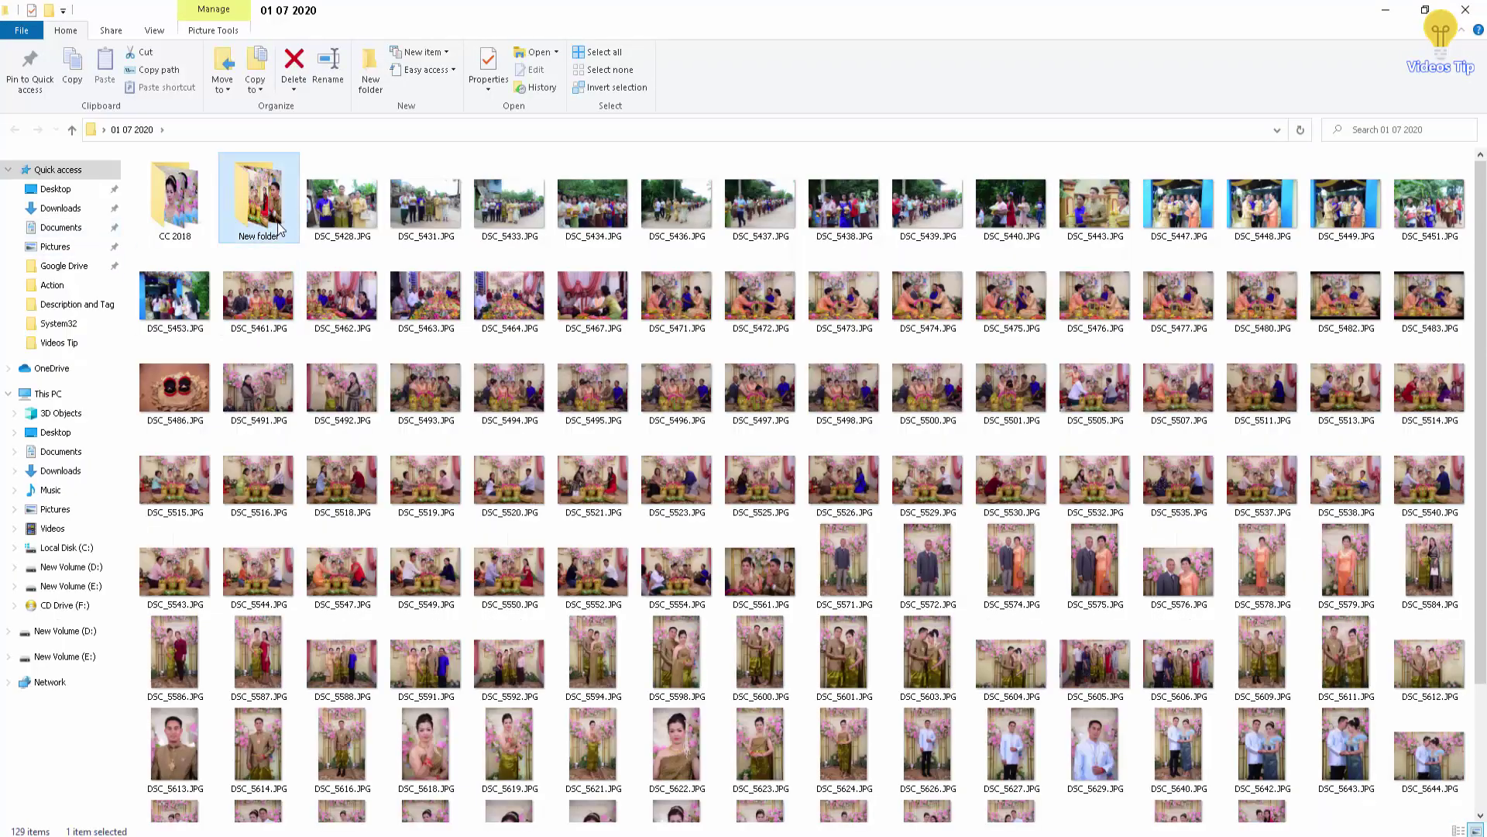
{"action": "double_click", "coordinate": [258, 203]}
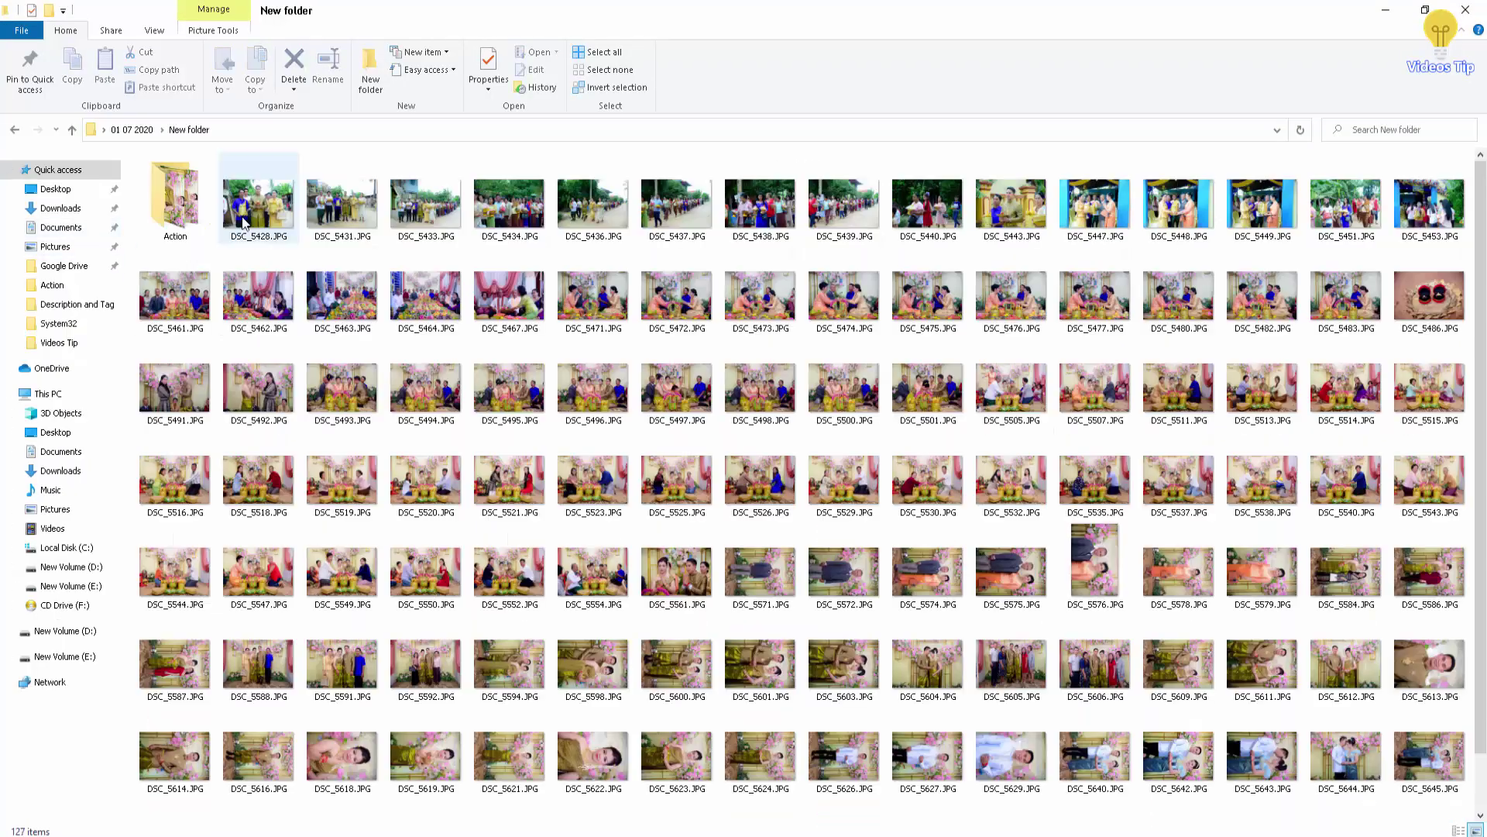
{"action": "double_click", "coordinate": [187, 204]}
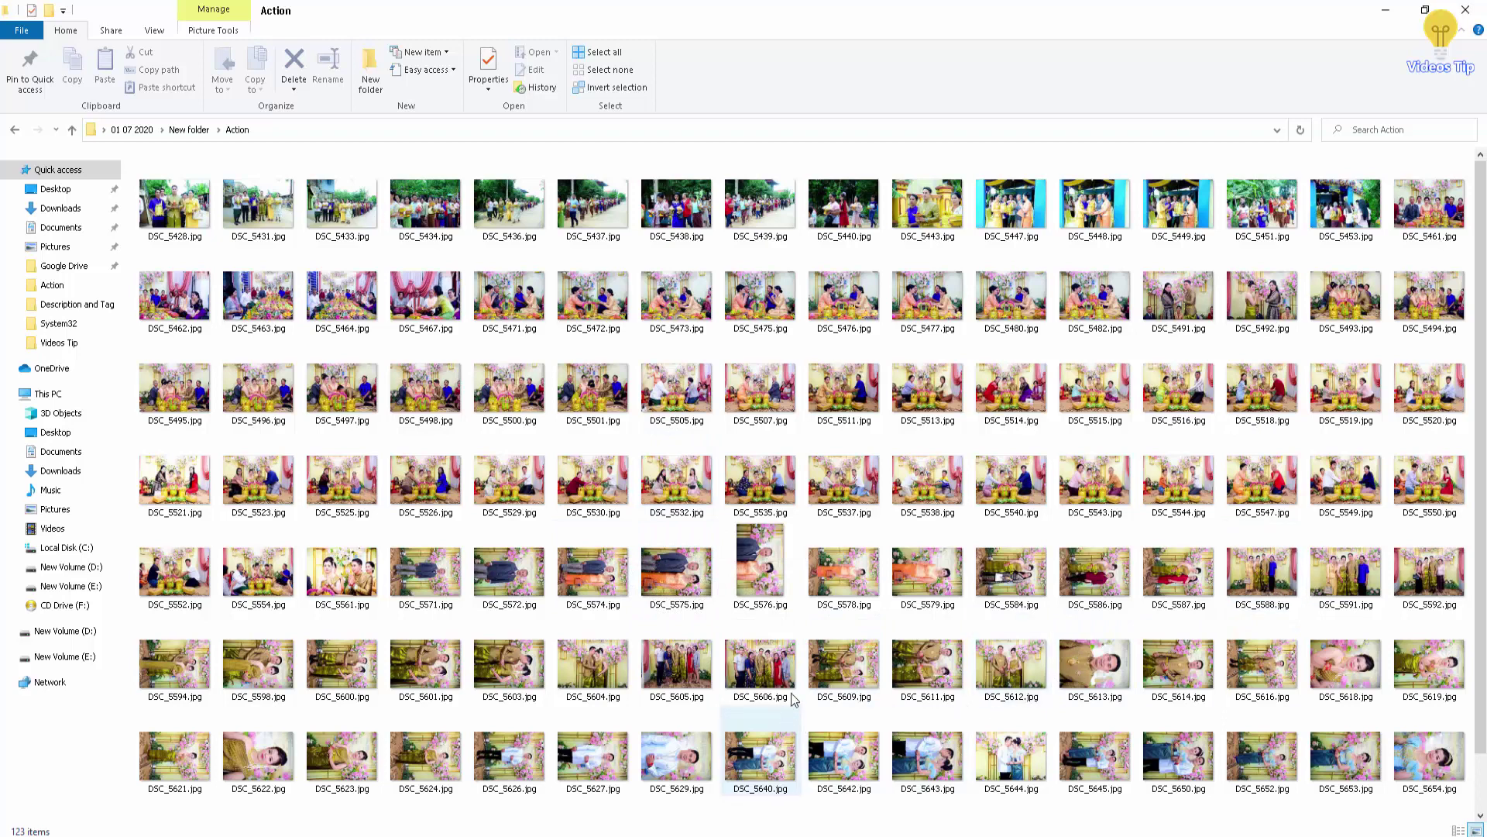
{"action": "left_click", "coordinate": [698, 685]}
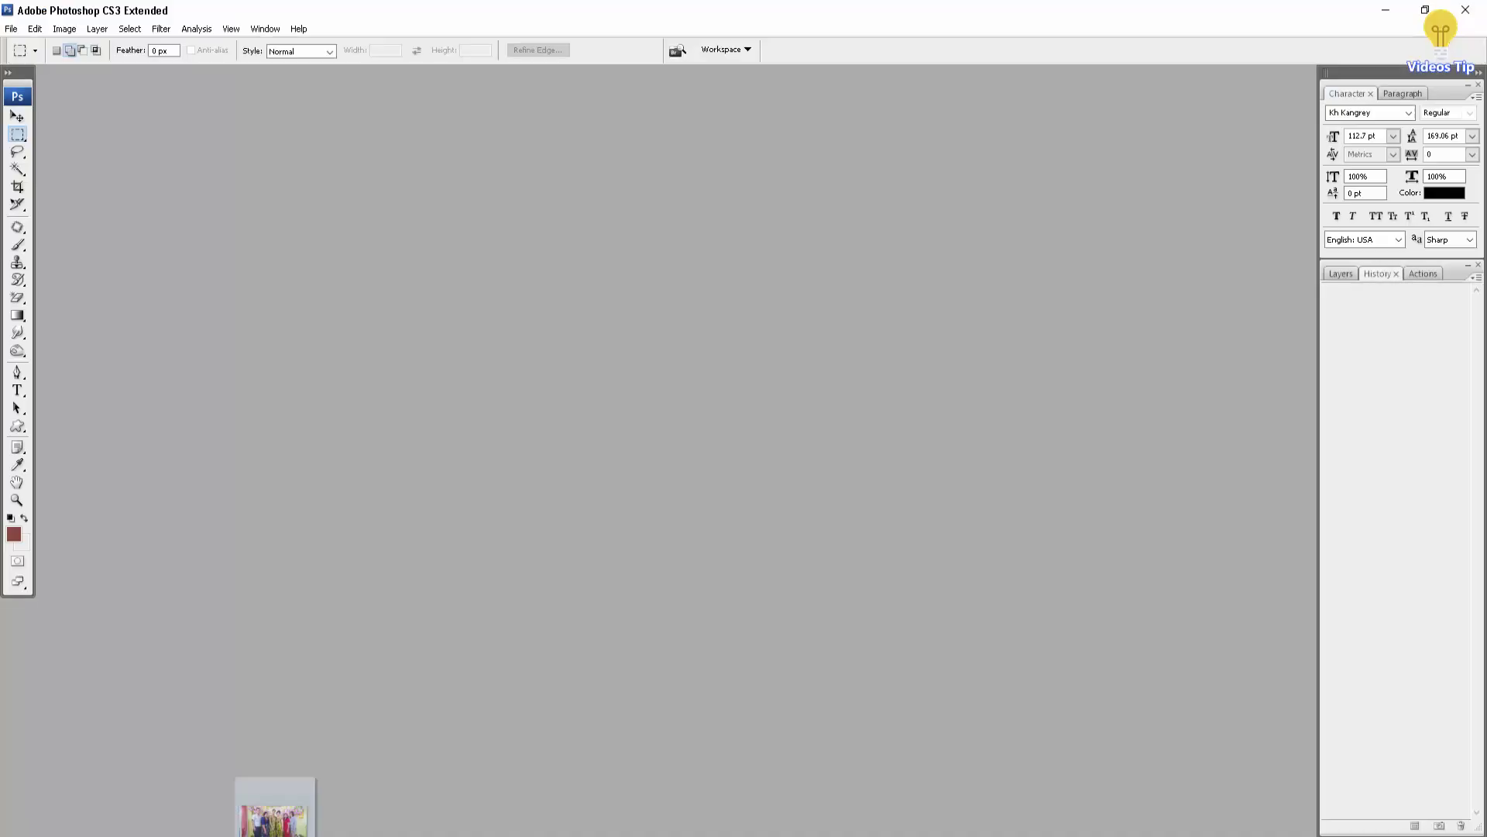
Step: Drag DSC_5605.jpg into Photoshop, zoom in on the legs, and bring up Color Range
{"action": "left_click_drag", "start_coordinate": [695, 657], "coordinate": [891, 93]}
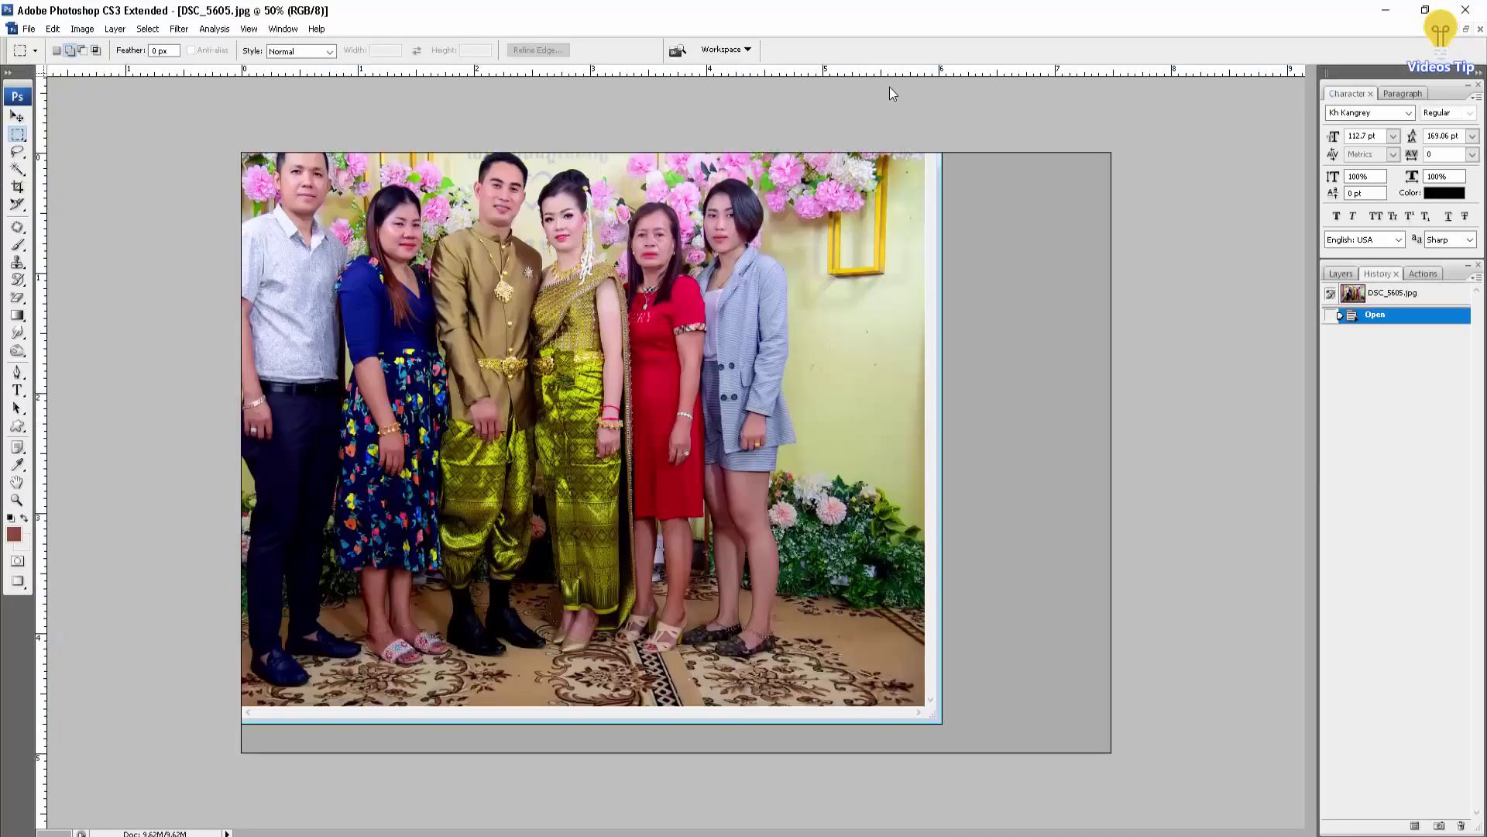
{"action": "scroll", "coordinate": [447, 428], "scroll_direction": "up", "scroll_amount": 2}
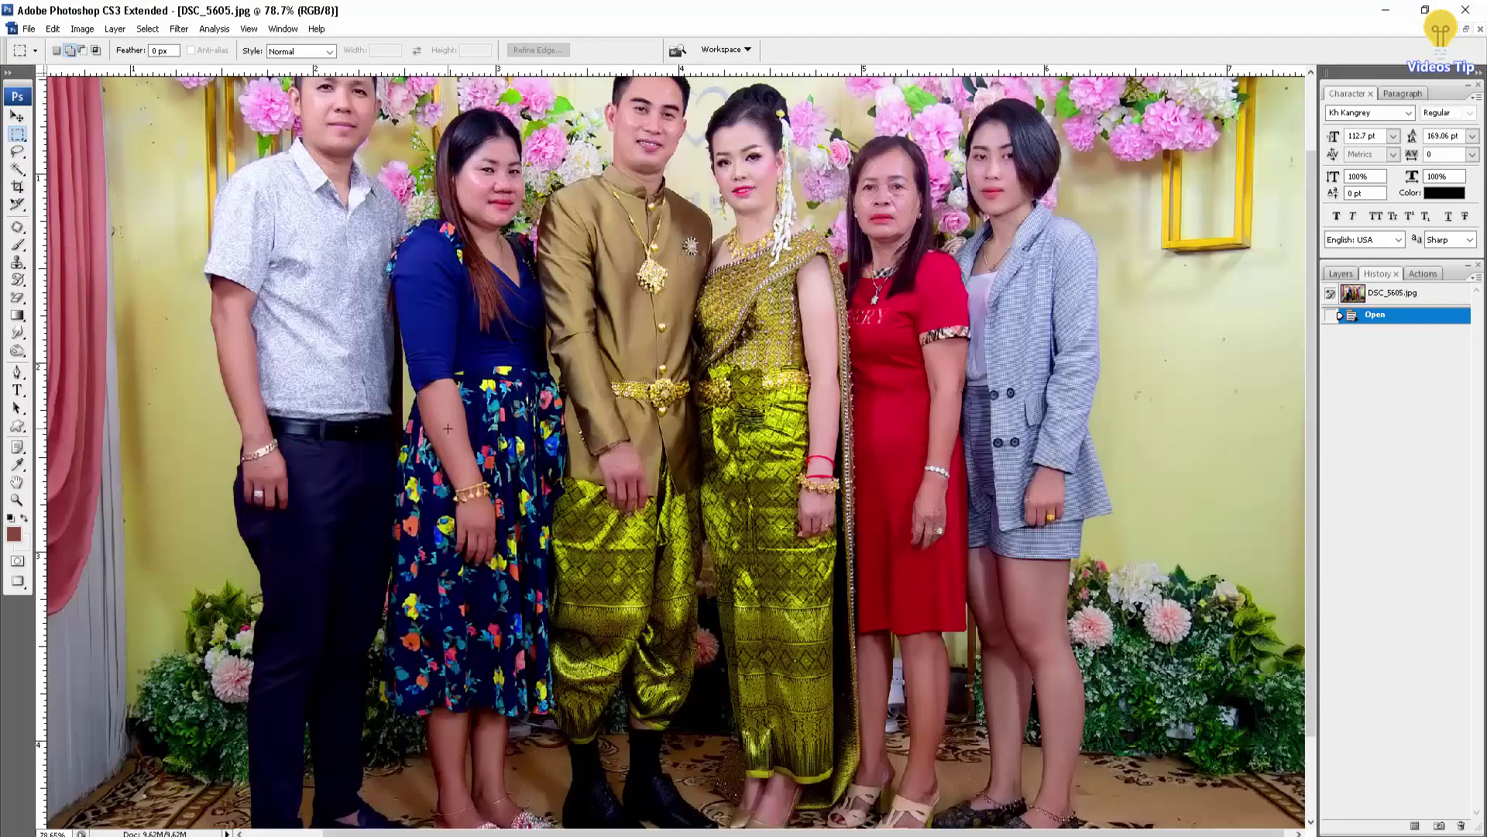
{"action": "scroll", "coordinate": [448, 428], "scroll_direction": "down", "scroll_amount": 1}
{"action": "scroll", "coordinate": [486, 418], "scroll_direction": "down", "scroll_amount": 1}
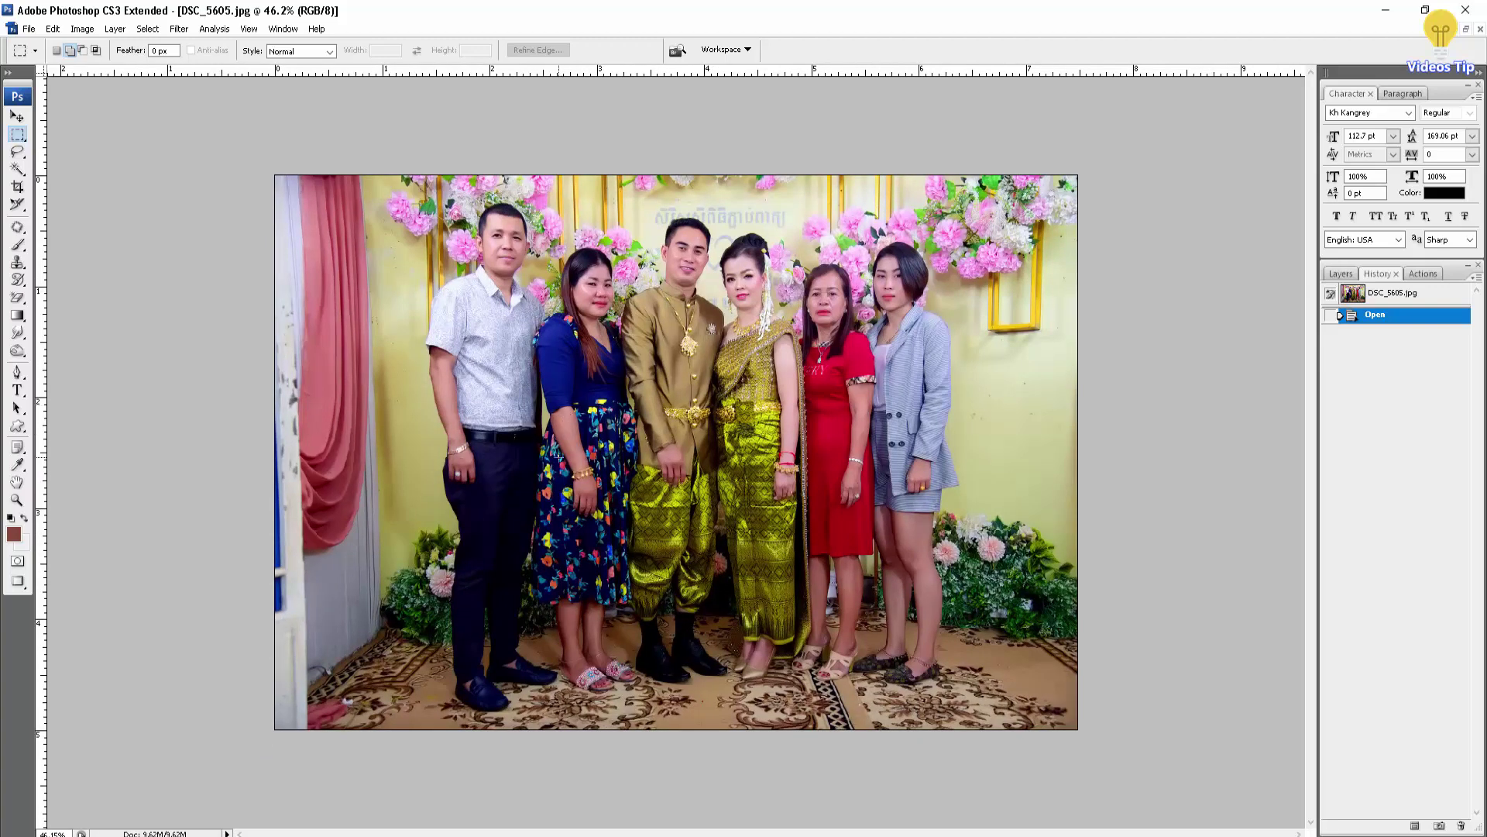
{"action": "scroll", "coordinate": [491, 664], "scroll_direction": "up", "scroll_amount": 3}
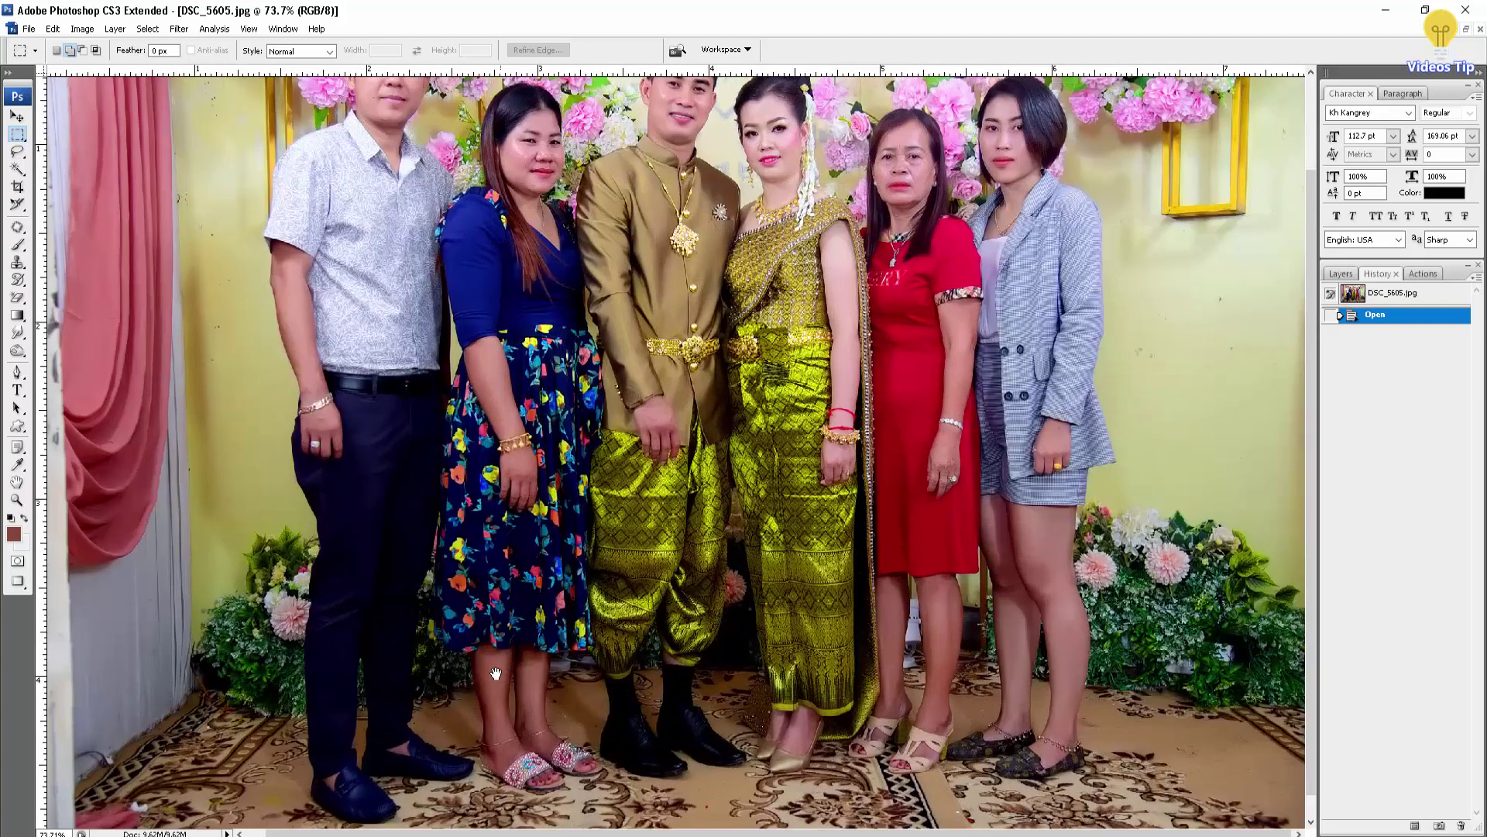
{"action": "scroll", "coordinate": [491, 664], "scroll_direction": "up", "scroll_amount": 2}
{"action": "key", "text": "c"}
{"action": "scroll", "coordinate": [511, 662], "scroll_direction": "up", "scroll_amount": 3}
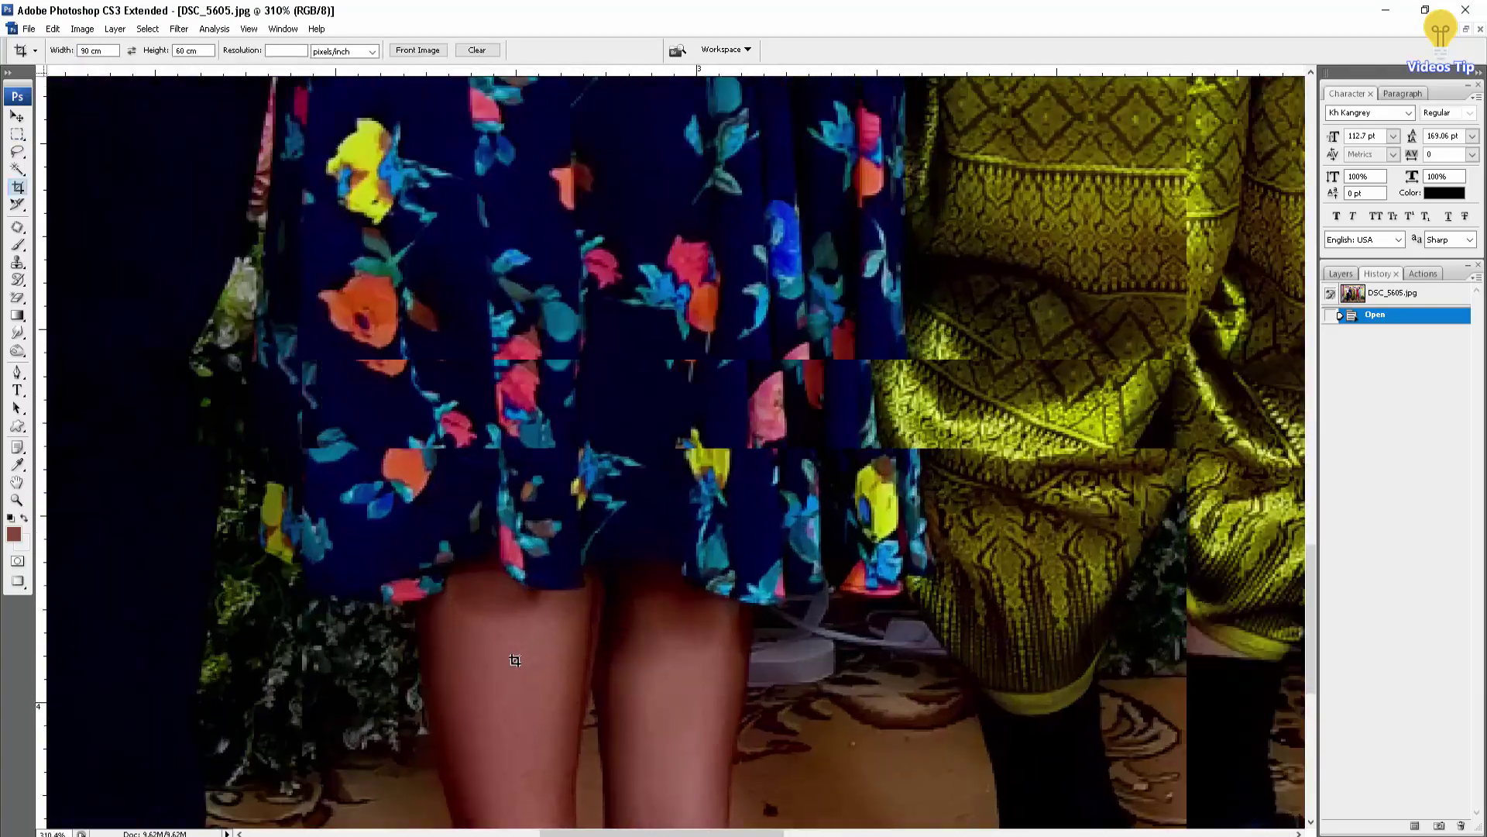
{"action": "key", "text": "alt+s"}
Step: Apply a quick Color Range selection, then deselect it and pan to the lower legs
{"action": "key", "text": "c"}
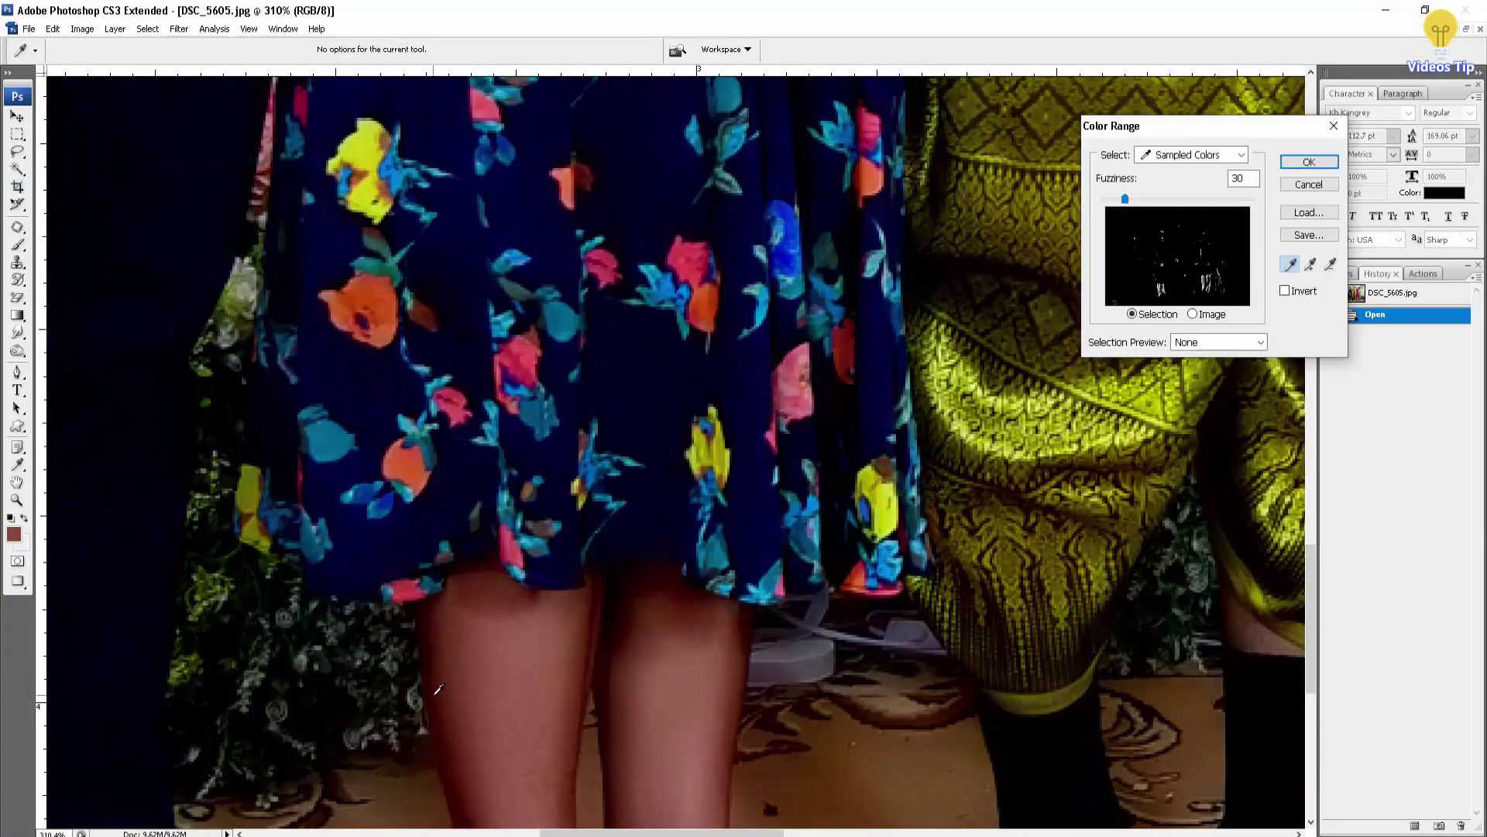
{"action": "scroll", "coordinate": [442, 695], "scroll_direction": "up", "scroll_amount": 2}
{"action": "key", "text": "Return"}
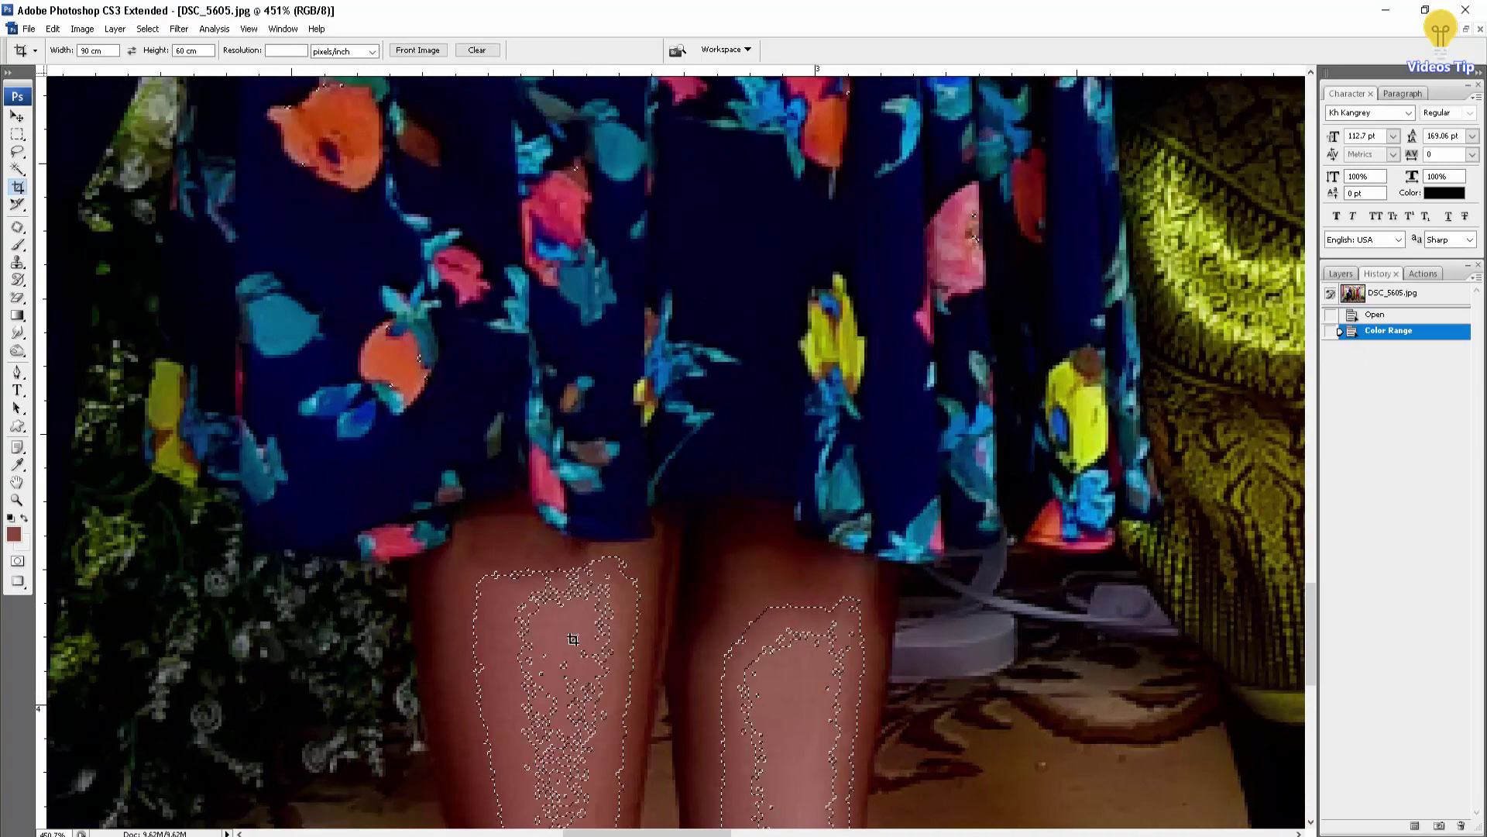
{"action": "key", "text": "ctrl+d"}
{"action": "left_click_drag", "start_coordinate": [524, 677], "coordinate": [629, 416]}
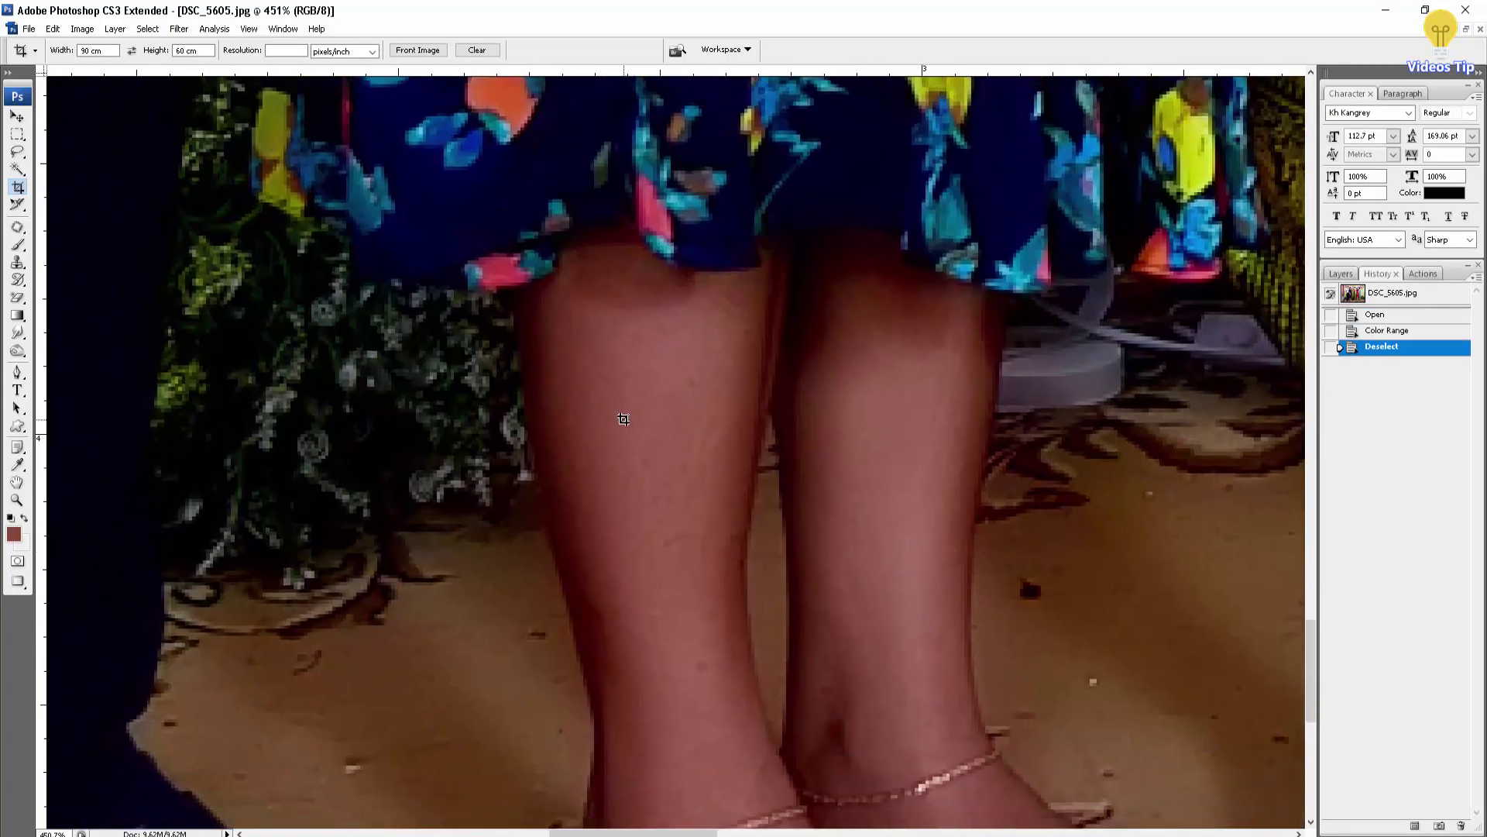
Step: Reopen Color Range and sample the leg skin, adding several more samples
{"action": "left_click", "coordinate": [147, 29]}
{"action": "left_click", "coordinate": [170, 155]}
{"action": "left_click", "coordinate": [557, 451]}
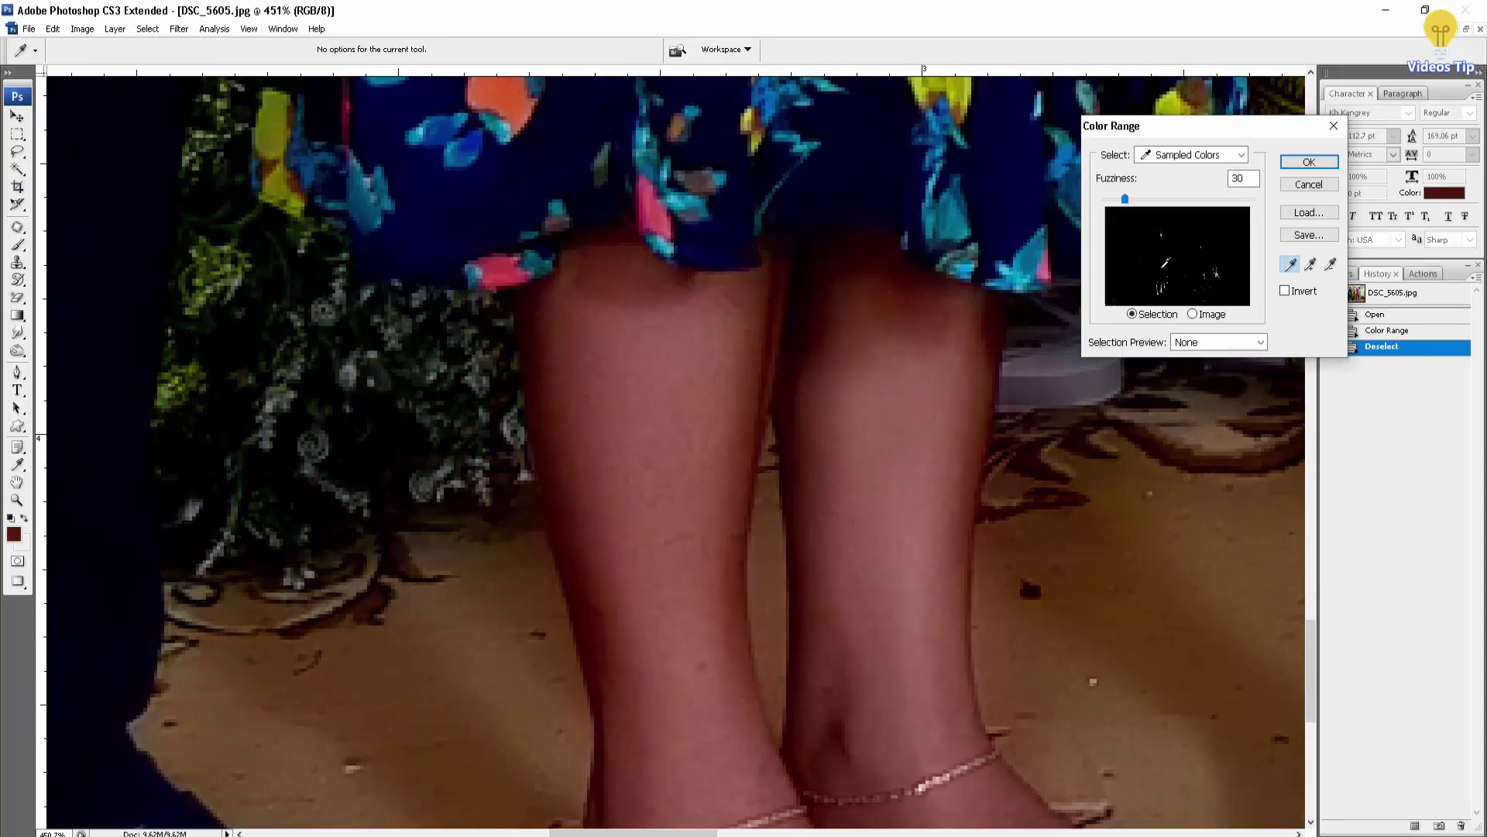
{"action": "left_click", "coordinate": [1312, 267]}
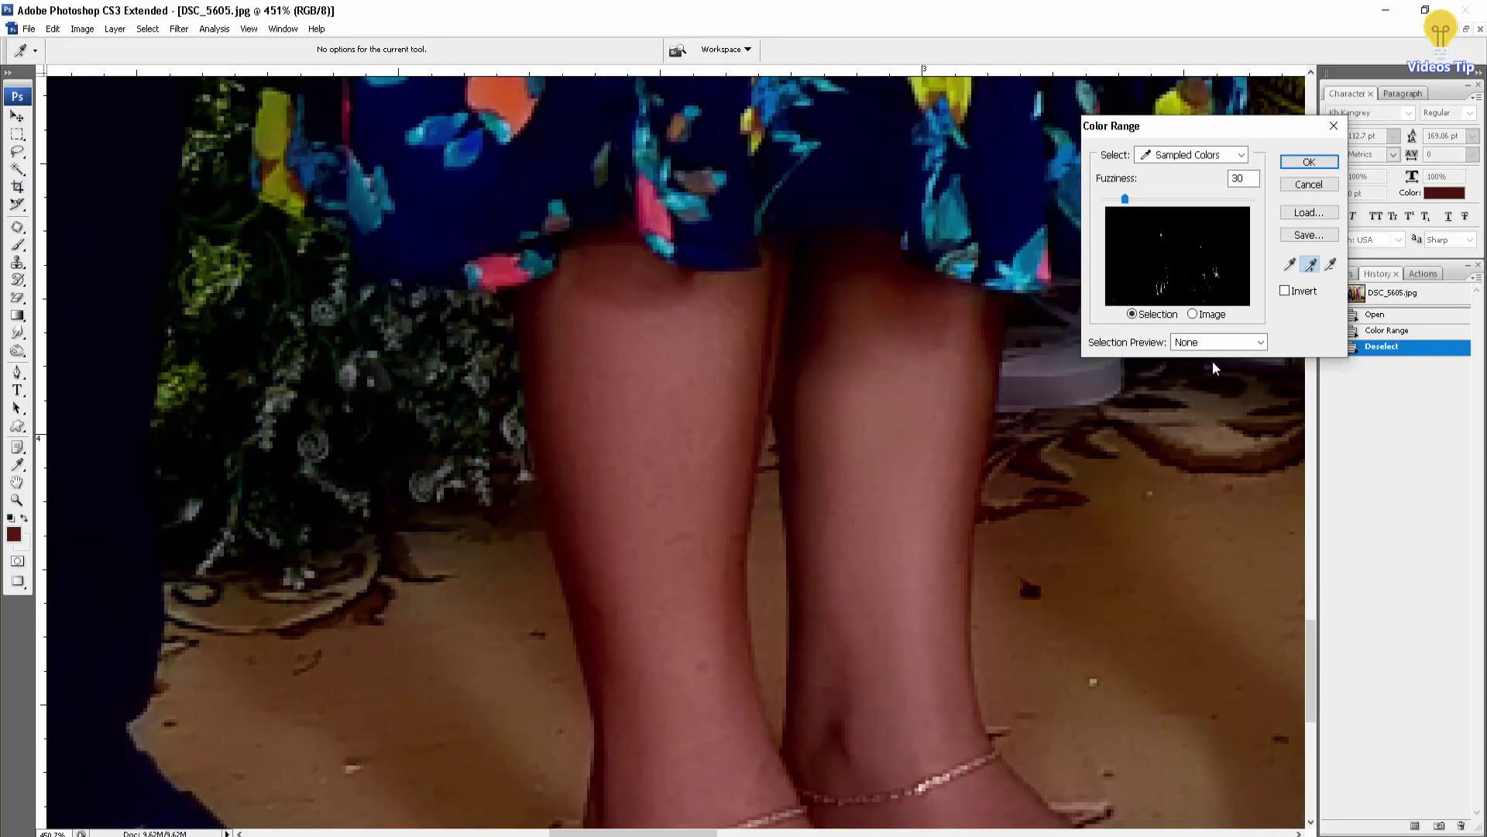
{"action": "left_click", "coordinate": [598, 633]}
{"action": "left_click", "coordinate": [571, 548]}
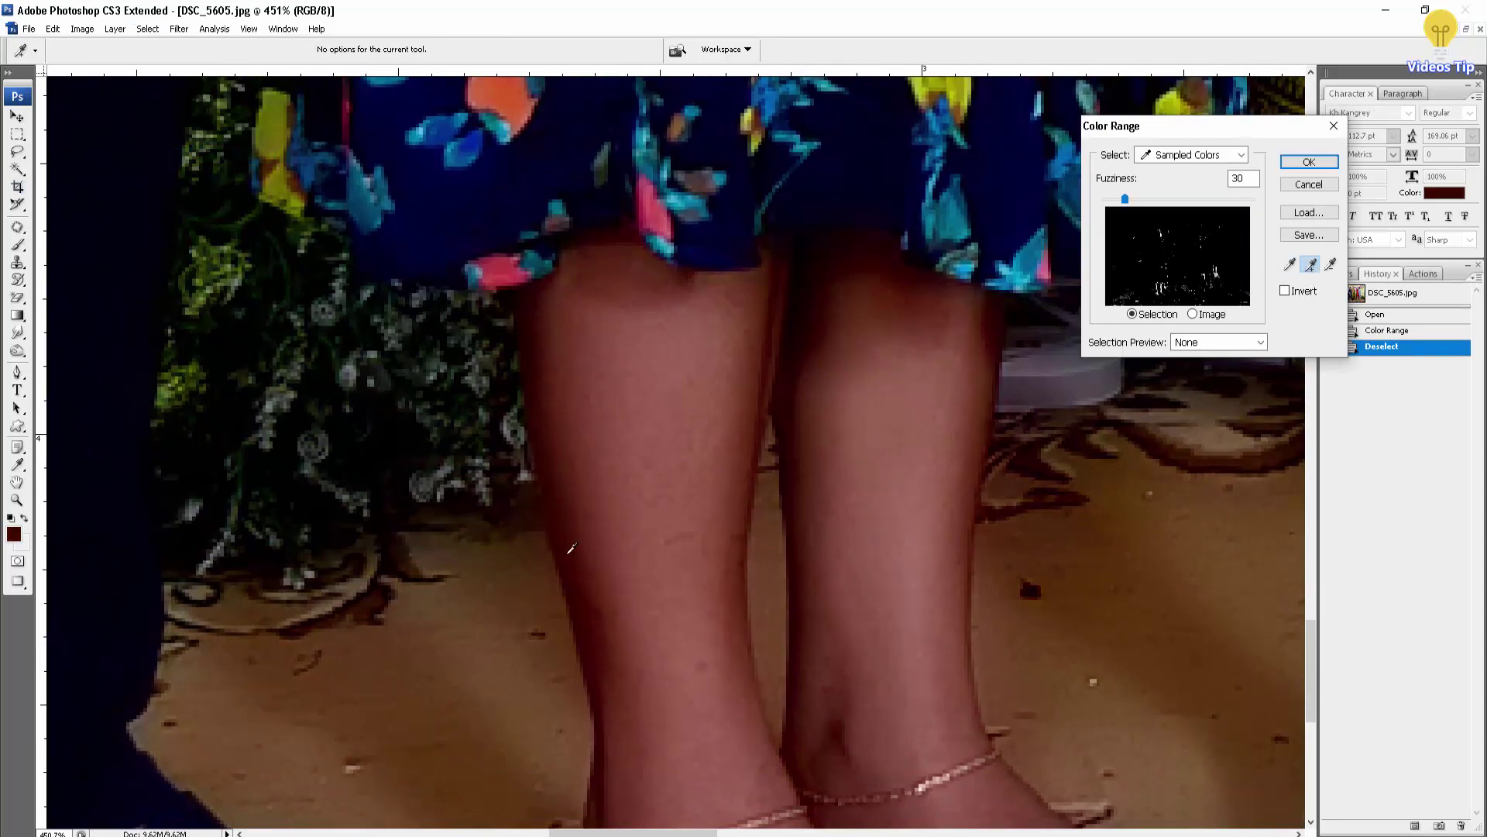
{"action": "left_click", "coordinate": [594, 582]}
Step: Add two more leg skin samples and confirm the skin-tone selection
{"action": "left_click", "coordinate": [553, 347]}
{"action": "left_click", "coordinate": [573, 549]}
{"action": "left_click", "coordinate": [1309, 162]}
{"action": "key", "text": "c"}
{"action": "scroll", "coordinate": [809, 552], "scroll_direction": "down", "scroll_amount": 5}
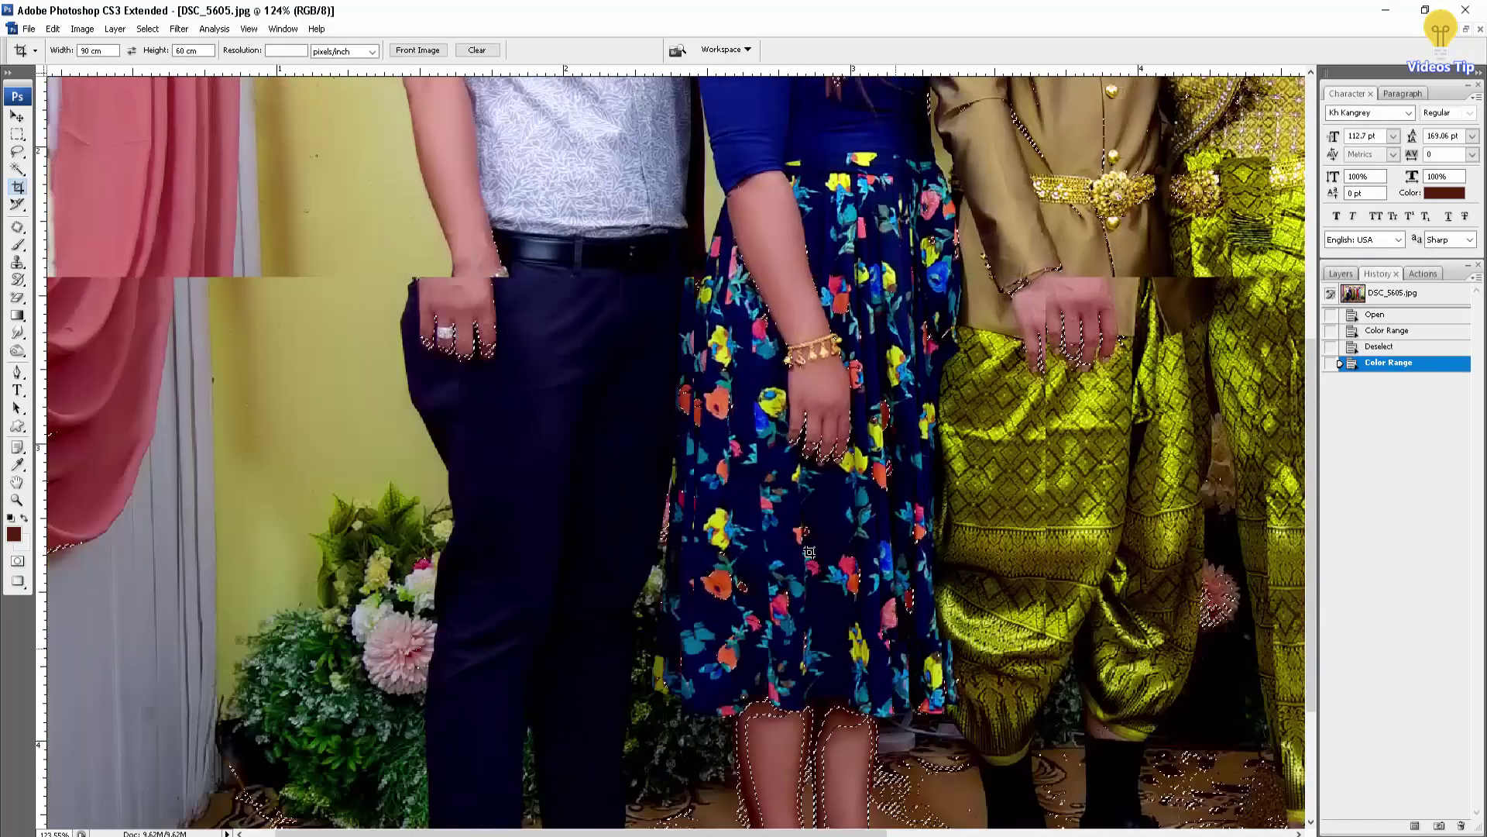
{"action": "scroll", "coordinate": [809, 551], "scroll_direction": "down", "scroll_amount": 2}
Step: Feather the skin selection by 10 px three times
{"action": "key", "text": "ctrl+alt+d"}
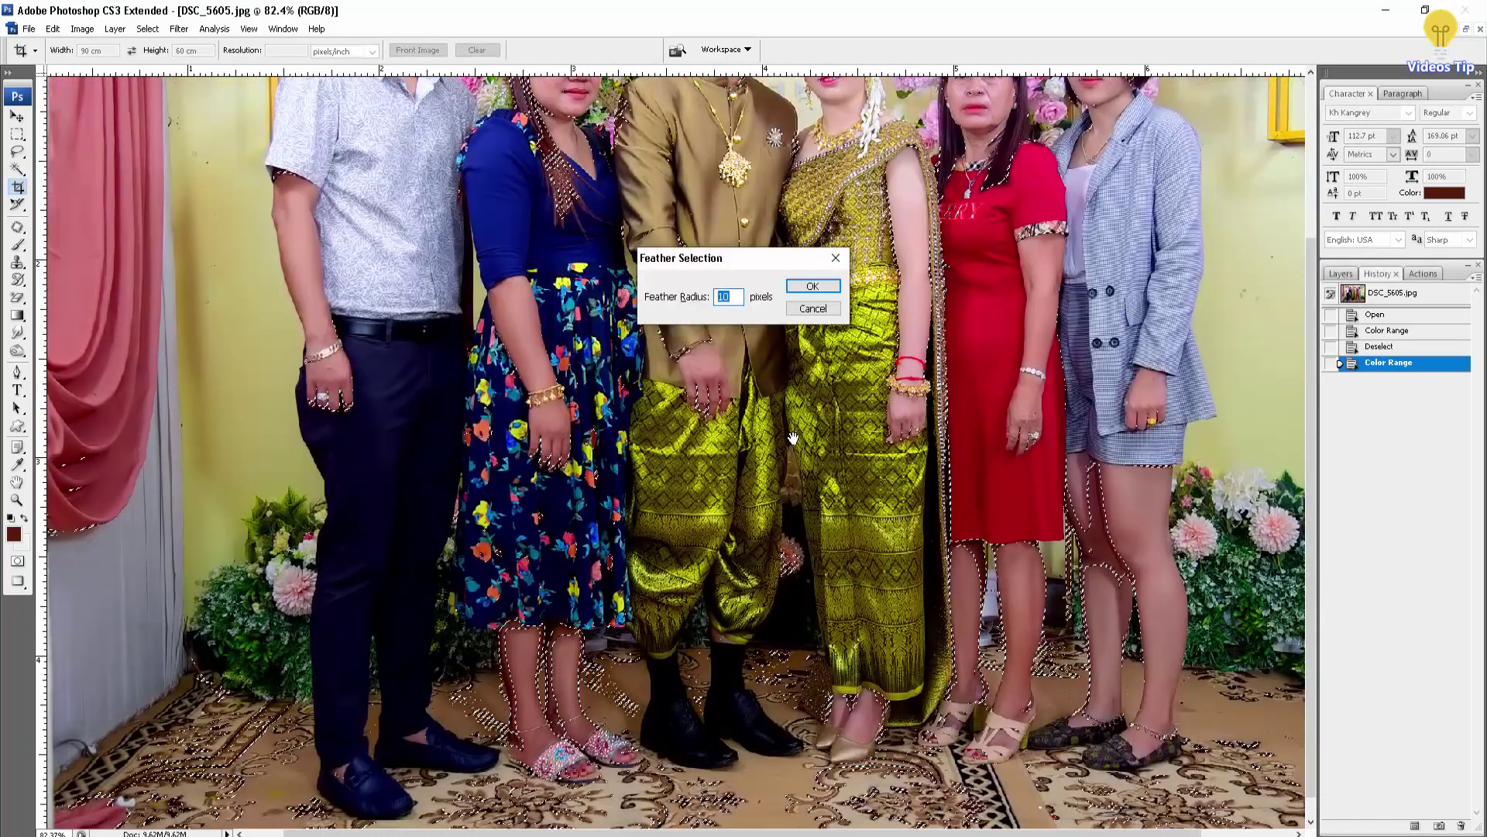
{"action": "key", "text": "Return"}
{"action": "key", "text": "ctrl+alt+d"}
{"action": "key", "text": "Return"}
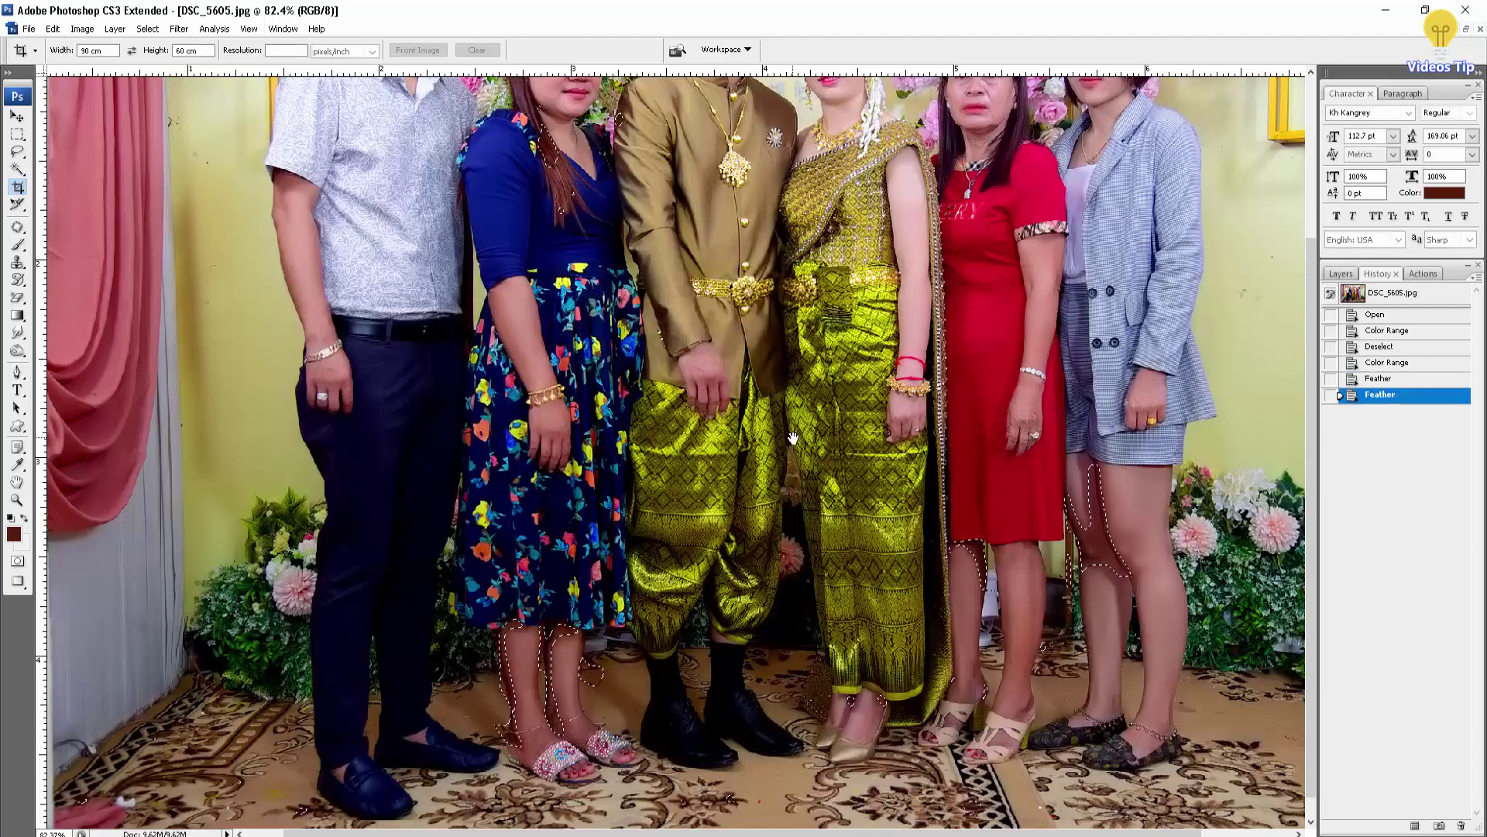
{"action": "key", "text": "ctrl+alt+d"}
{"action": "key", "text": "Return"}
Step: Brighten the skin midtones to 1.49 with Levels, then deselect
{"action": "key", "text": "ctrl+l"}
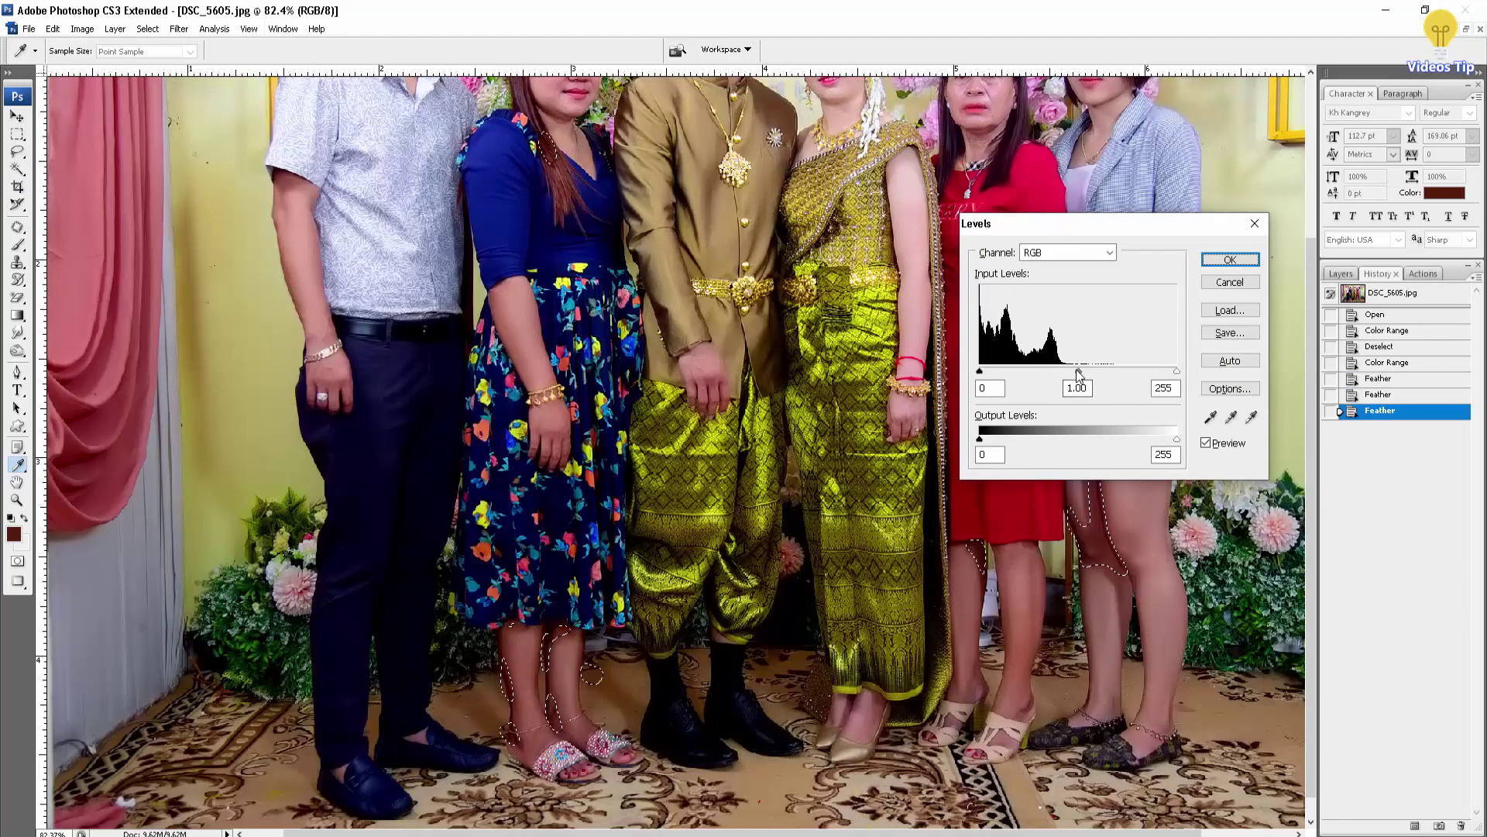
{"action": "left_click_drag", "start_coordinate": [1080, 373], "coordinate": [1050, 373]}
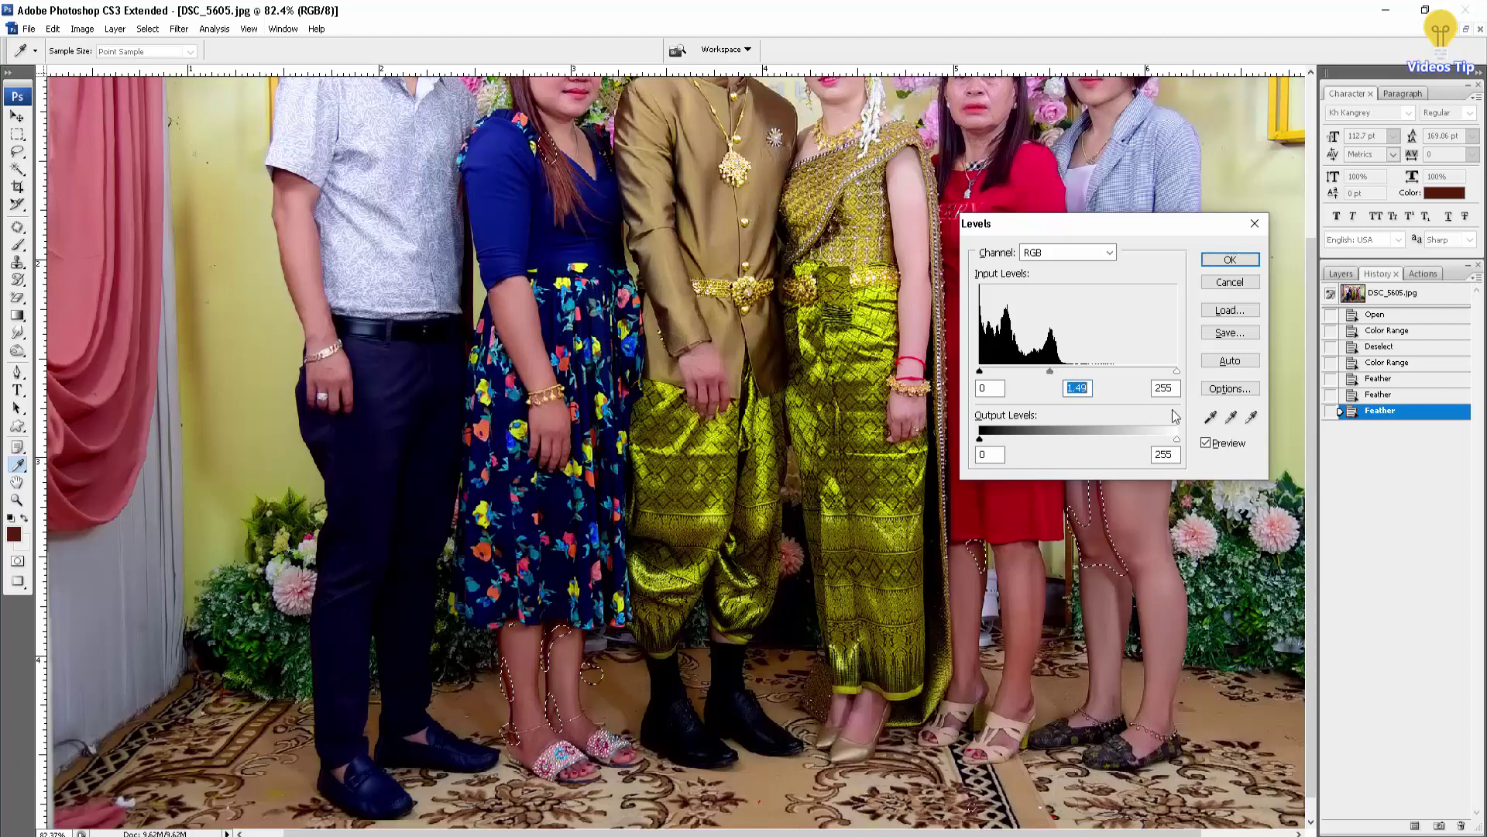
{"action": "left_click", "coordinate": [1209, 445]}
{"action": "key", "text": "Return"}
{"action": "key", "text": "ctrl+d"}
Step: Zoom in on the bride's face and sample her forehead skin with Color Range's Add to Sample
{"action": "key", "text": "c"}
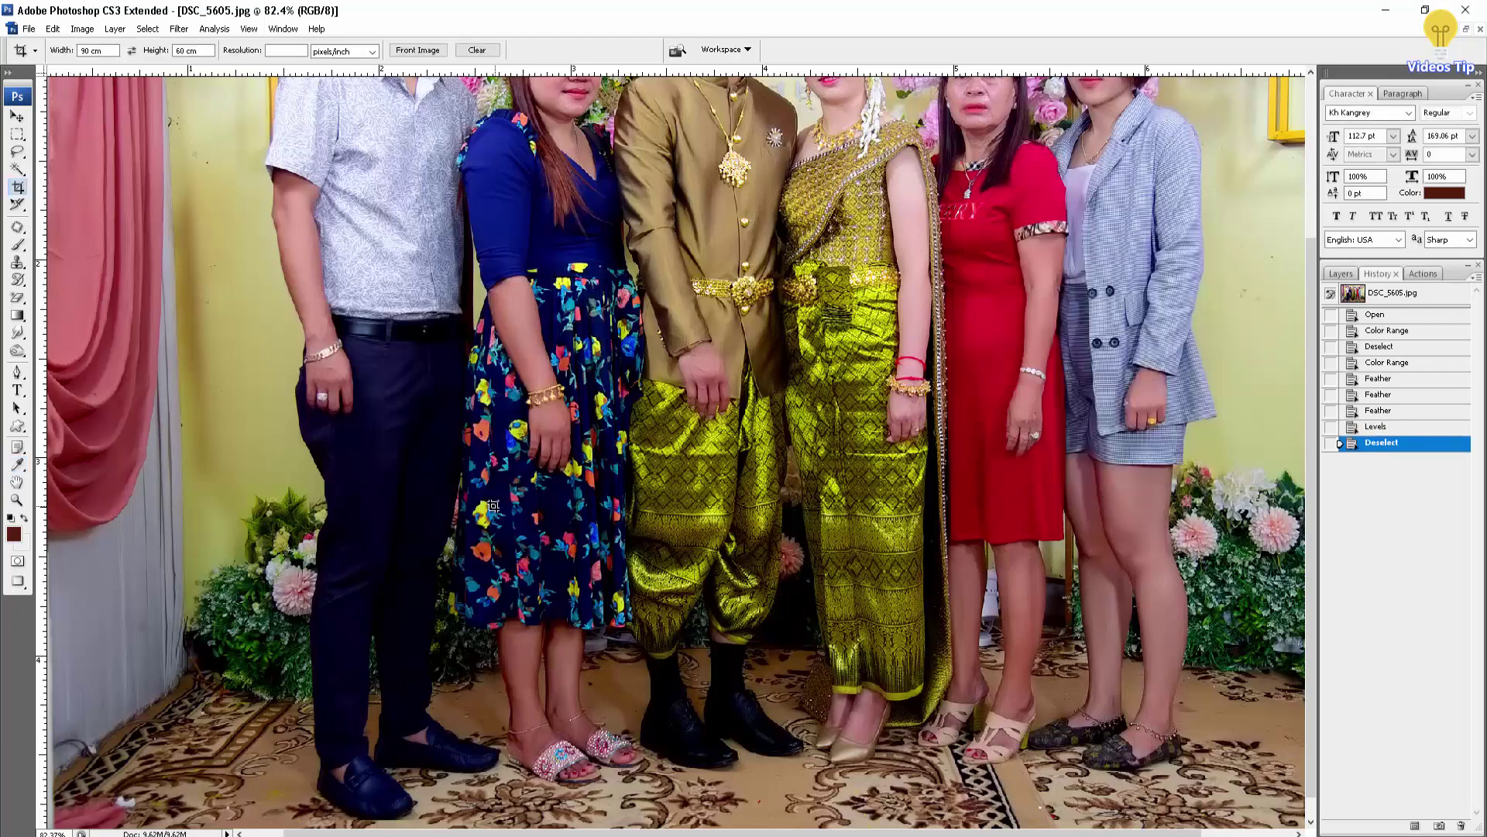
{"action": "scroll", "coordinate": [845, 395], "scroll_direction": "up", "scroll_amount": 3}
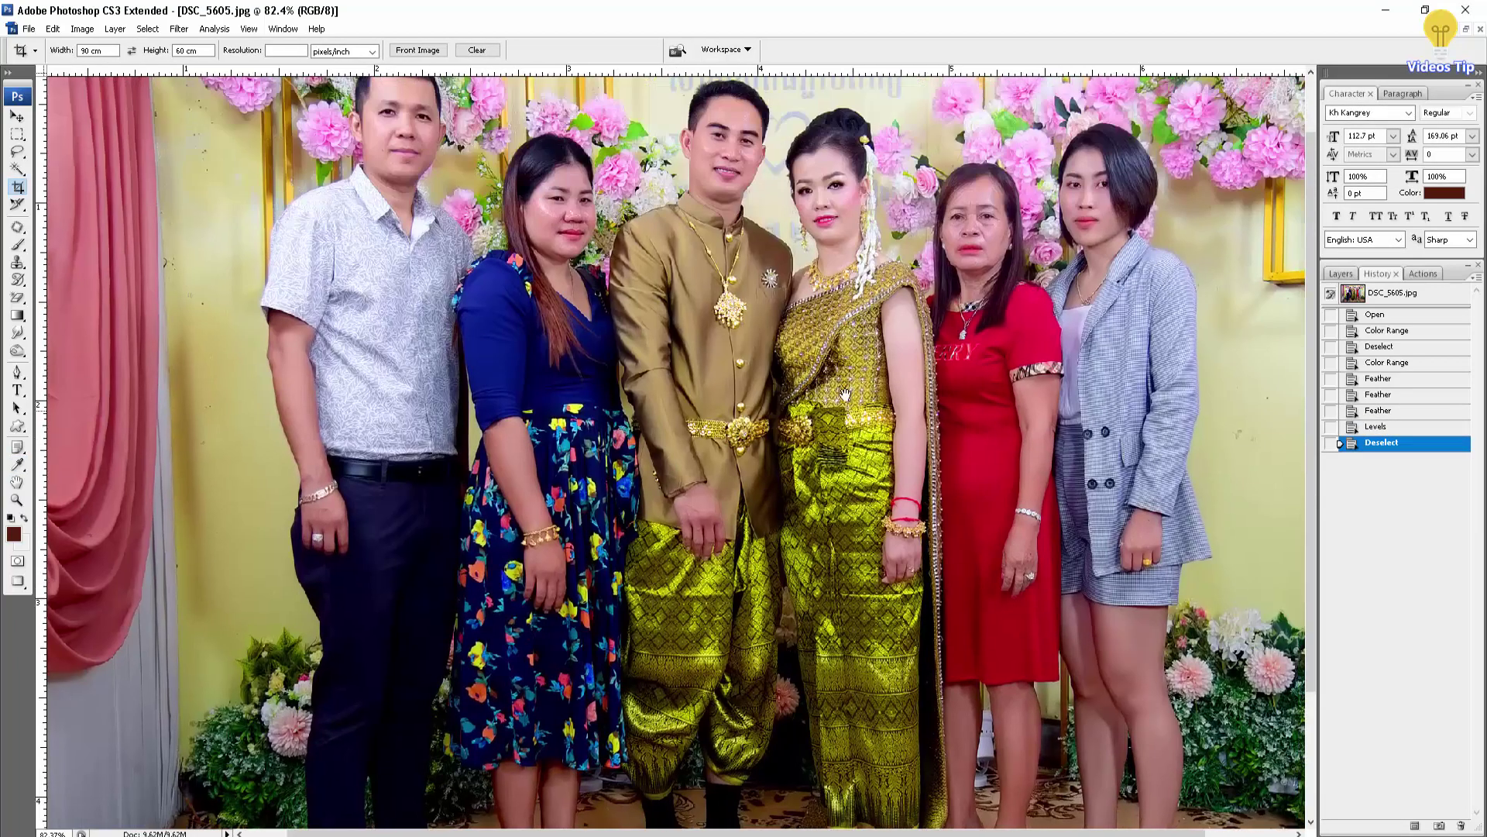
{"action": "scroll", "coordinate": [845, 395], "scroll_direction": "up", "scroll_amount": 2}
{"action": "scroll", "coordinate": [829, 457], "scroll_direction": "up", "scroll_amount": 2}
{"action": "scroll", "coordinate": [816, 517], "scroll_direction": "up", "scroll_amount": 1}
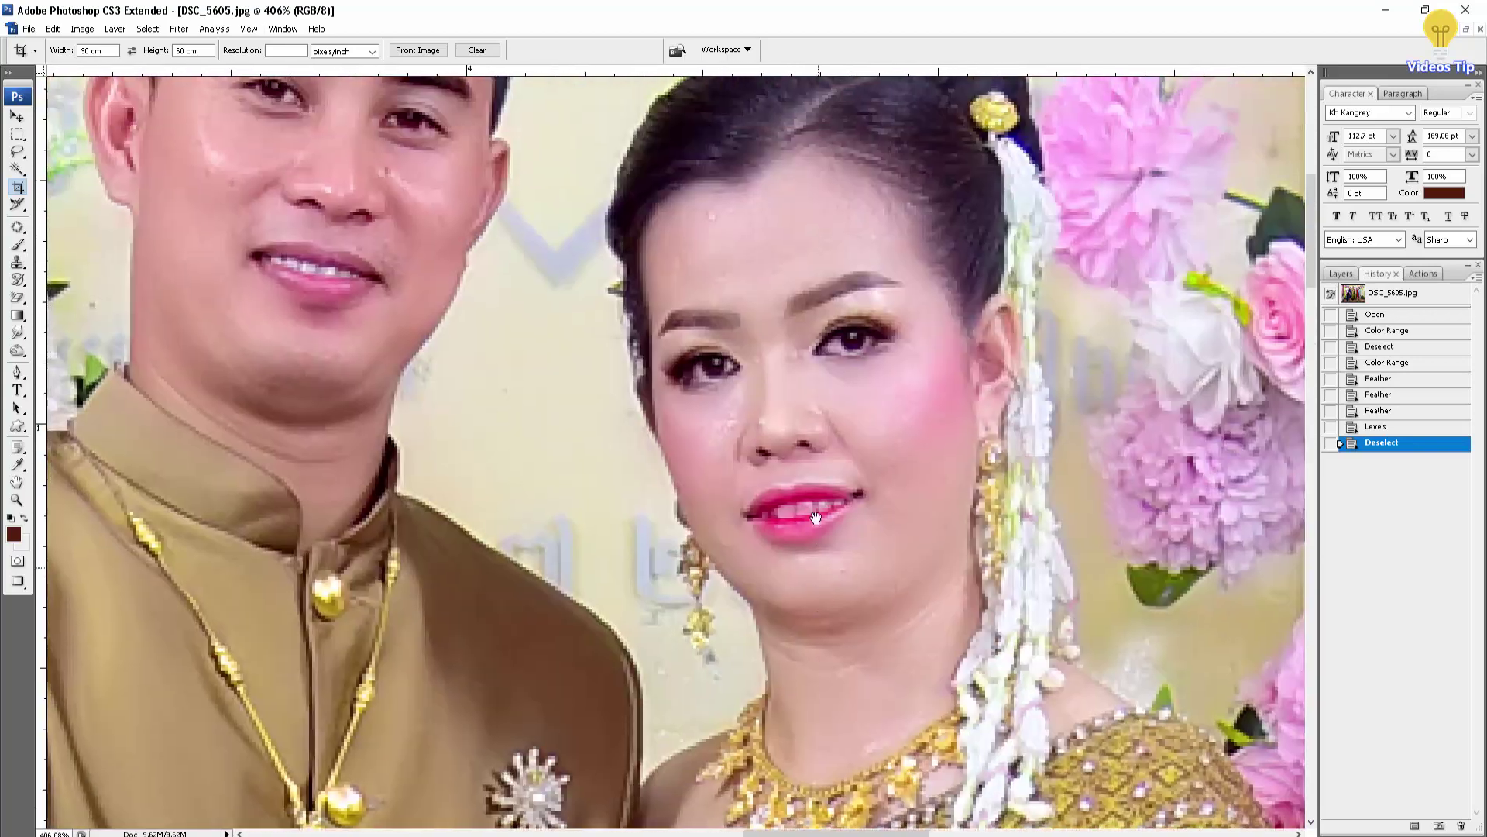
{"action": "scroll", "coordinate": [816, 496], "scroll_direction": "up", "scroll_amount": 2}
{"action": "scroll", "coordinate": [810, 383], "scroll_direction": "up", "scroll_amount": 2}
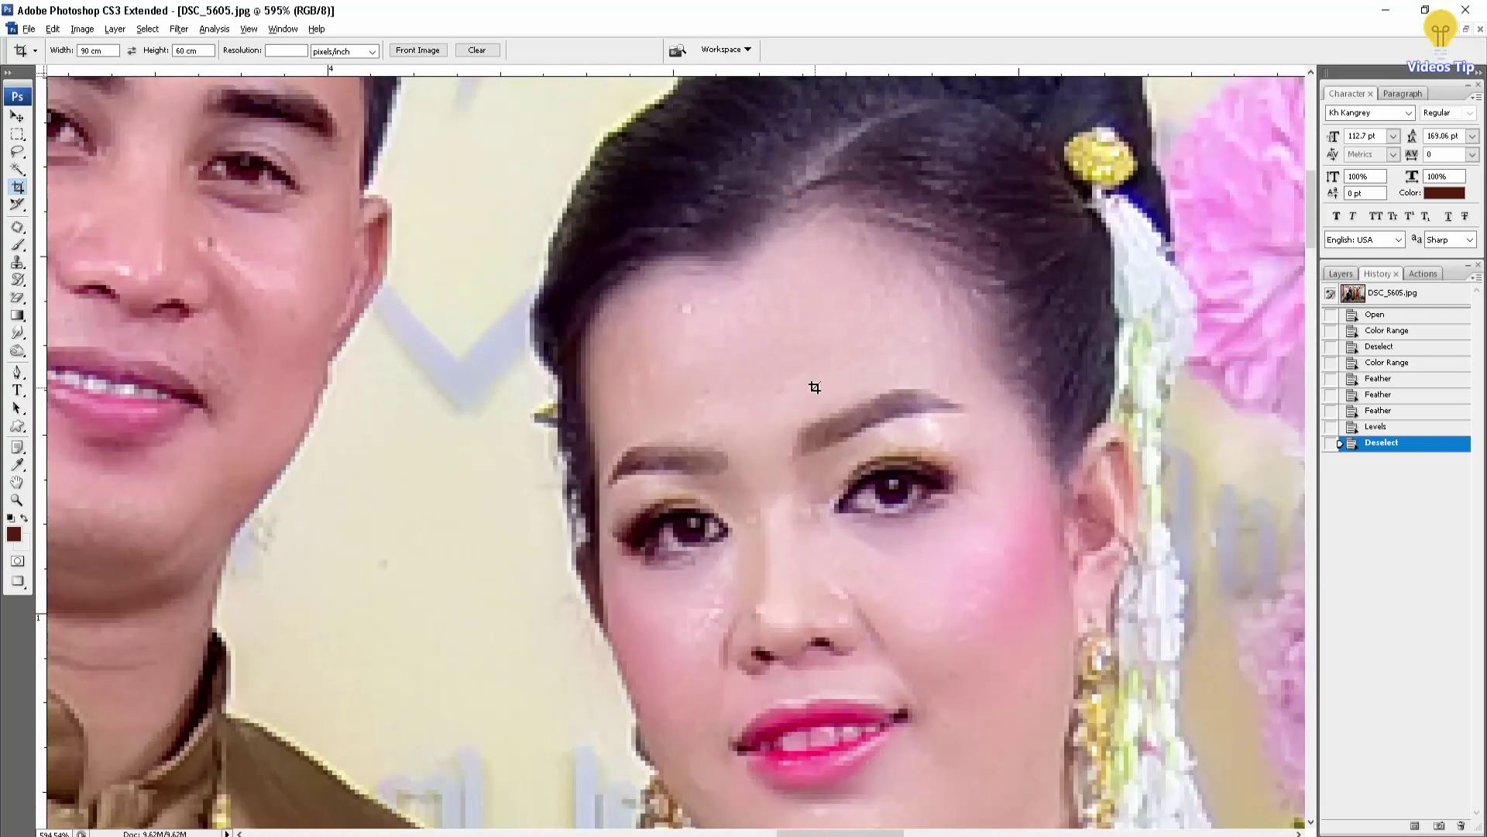
{"action": "key", "text": "alt+s"}
{"action": "key", "text": "c"}
{"action": "left_click", "coordinate": [1311, 266]}
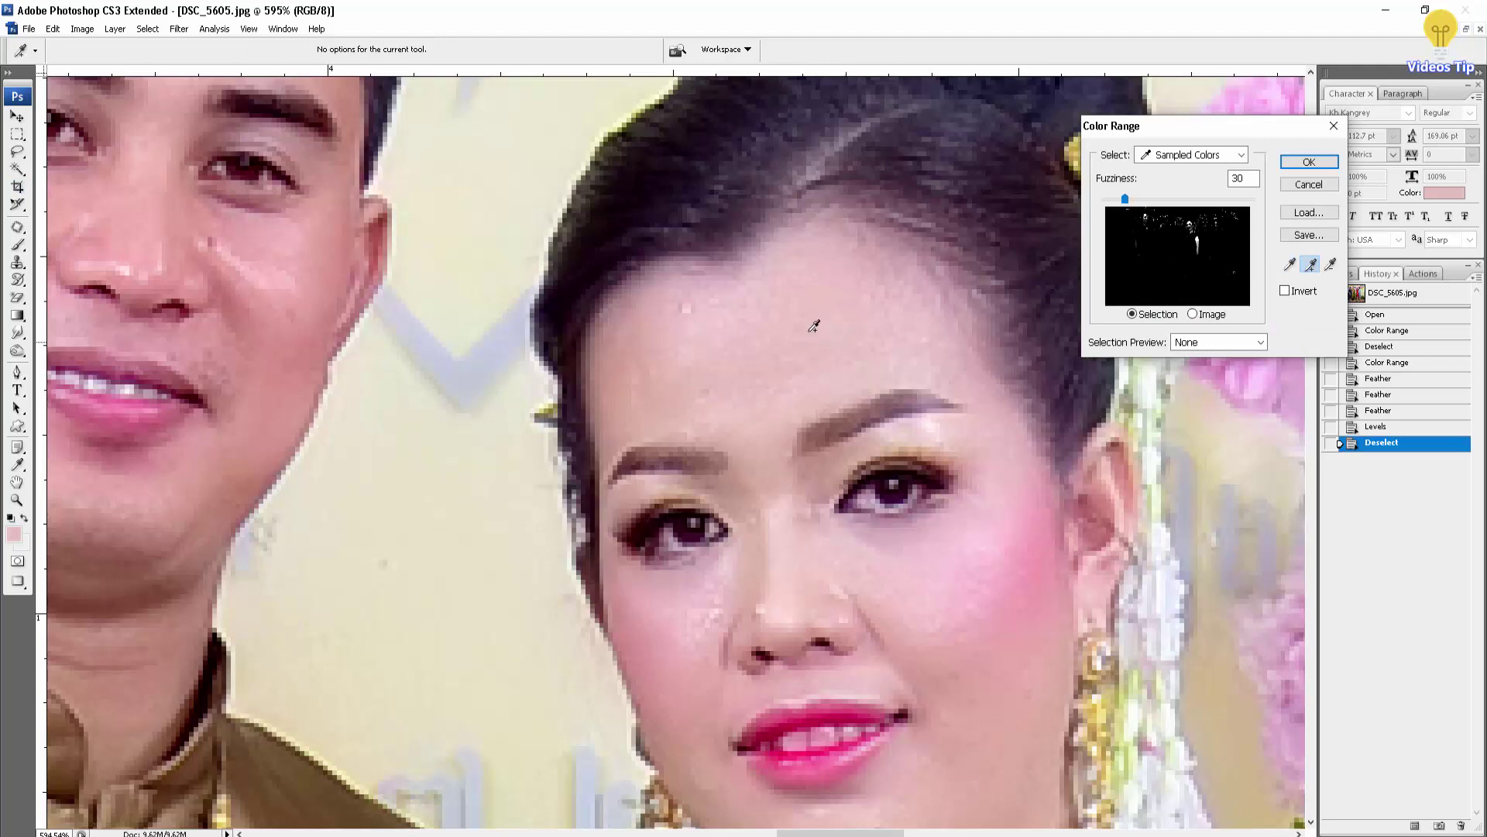
{"action": "left_click", "coordinate": [785, 333]}
Step: Confirm the forehead skin-tone selection and feather it twice
{"action": "left_click", "coordinate": [1308, 162]}
{"action": "key", "text": "c"}
{"action": "scroll", "coordinate": [1036, 468], "scroll_direction": "down", "scroll_amount": 5}
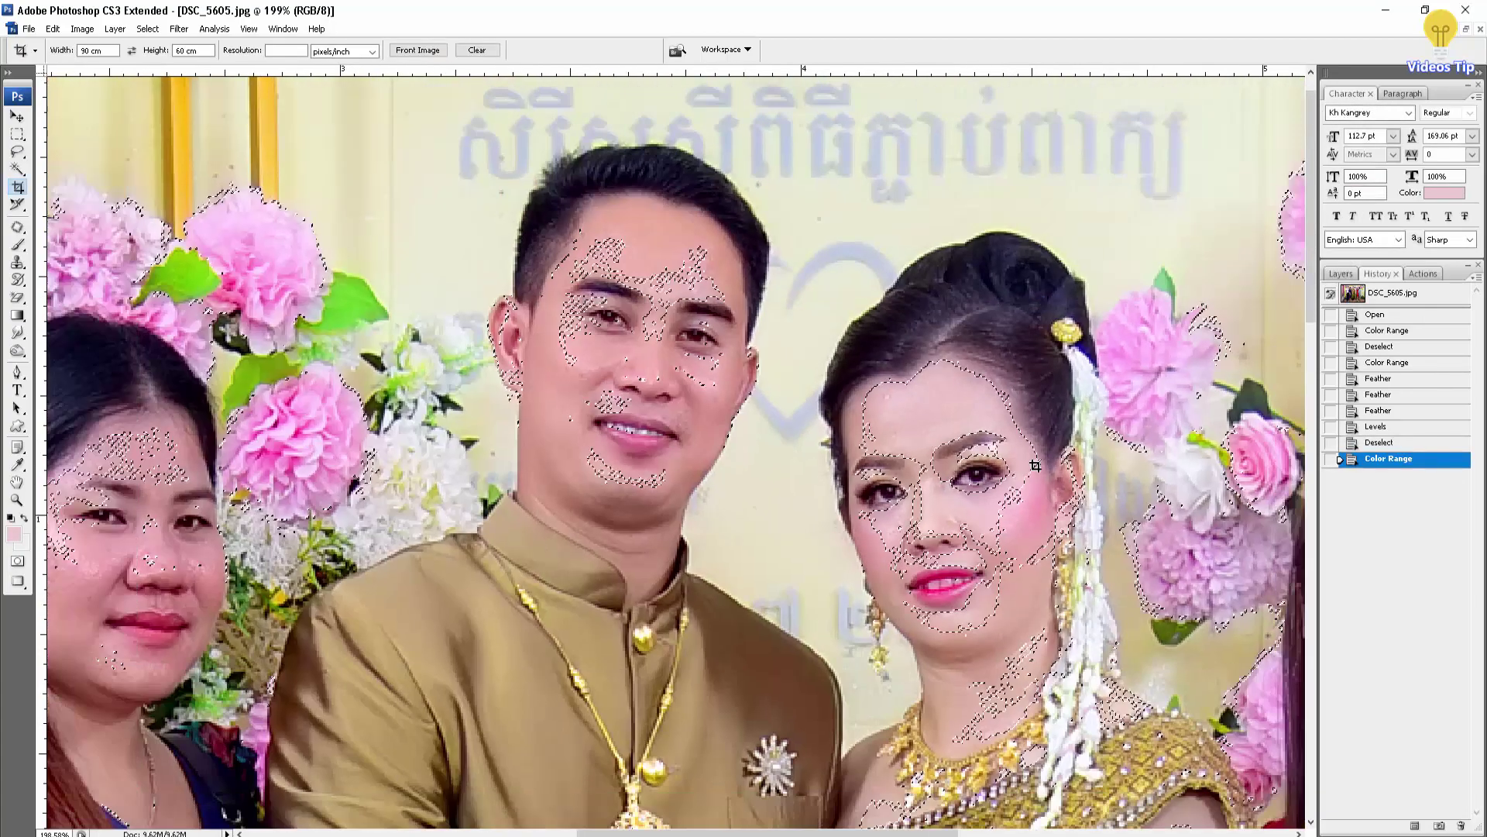
{"action": "key", "text": "ctrl+alt+d"}
{"action": "key", "text": "Return"}
{"action": "key", "text": "ctrl+alt+d"}
{"action": "key", "text": "Return"}
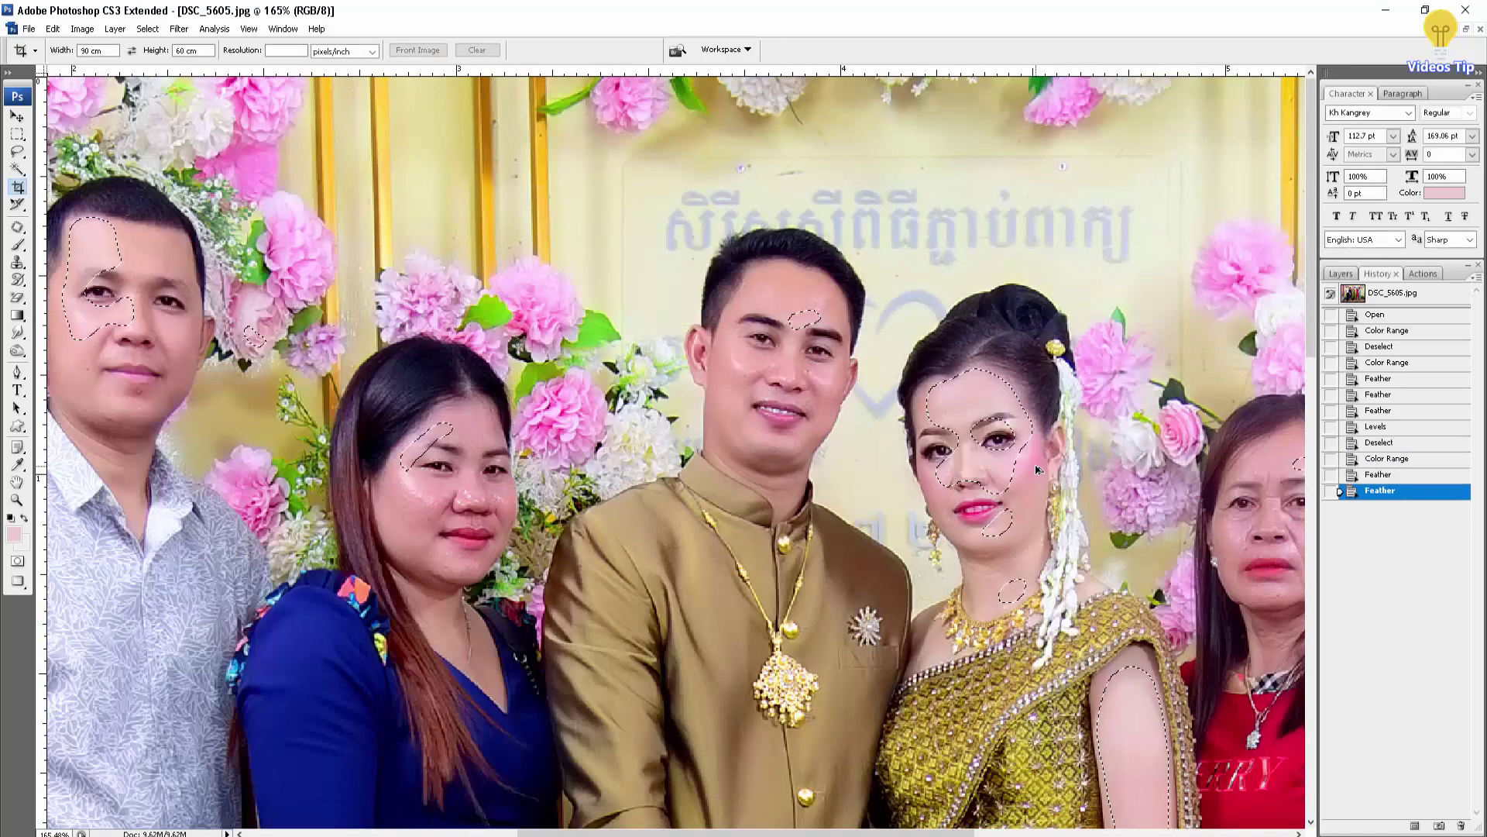
Step: Apply Warming Filter (85) at density 26, then deselect and fit the photo on screen
{"action": "key", "text": "alt+i"}
{"action": "key", "text": "a"}
{"action": "key", "text": "f"}
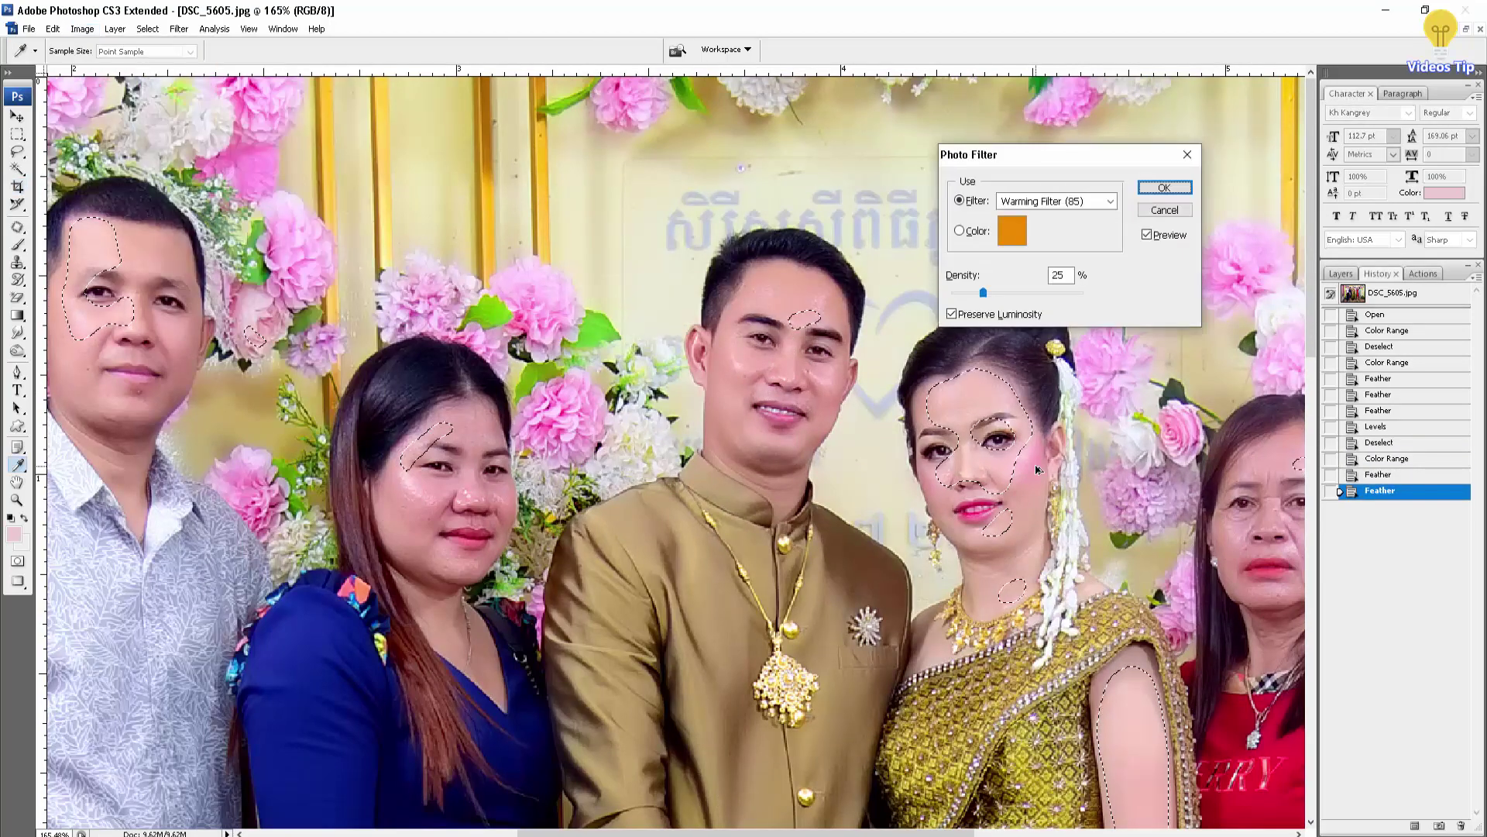
{"action": "left_click", "coordinate": [1060, 275]}
{"action": "key", "text": "Up"}
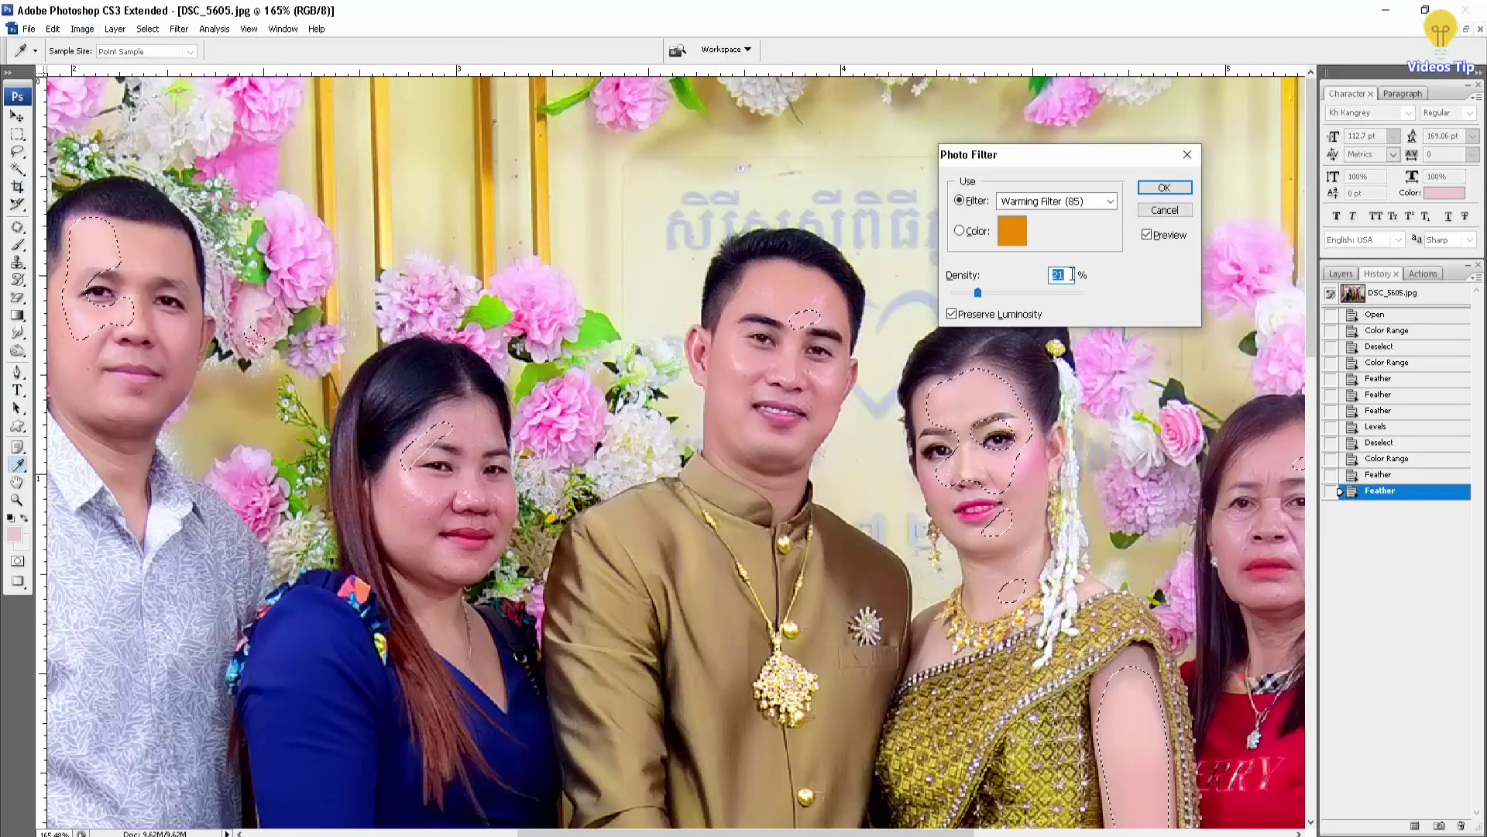
{"action": "key", "text": "Return"}
{"action": "key", "text": "c"}
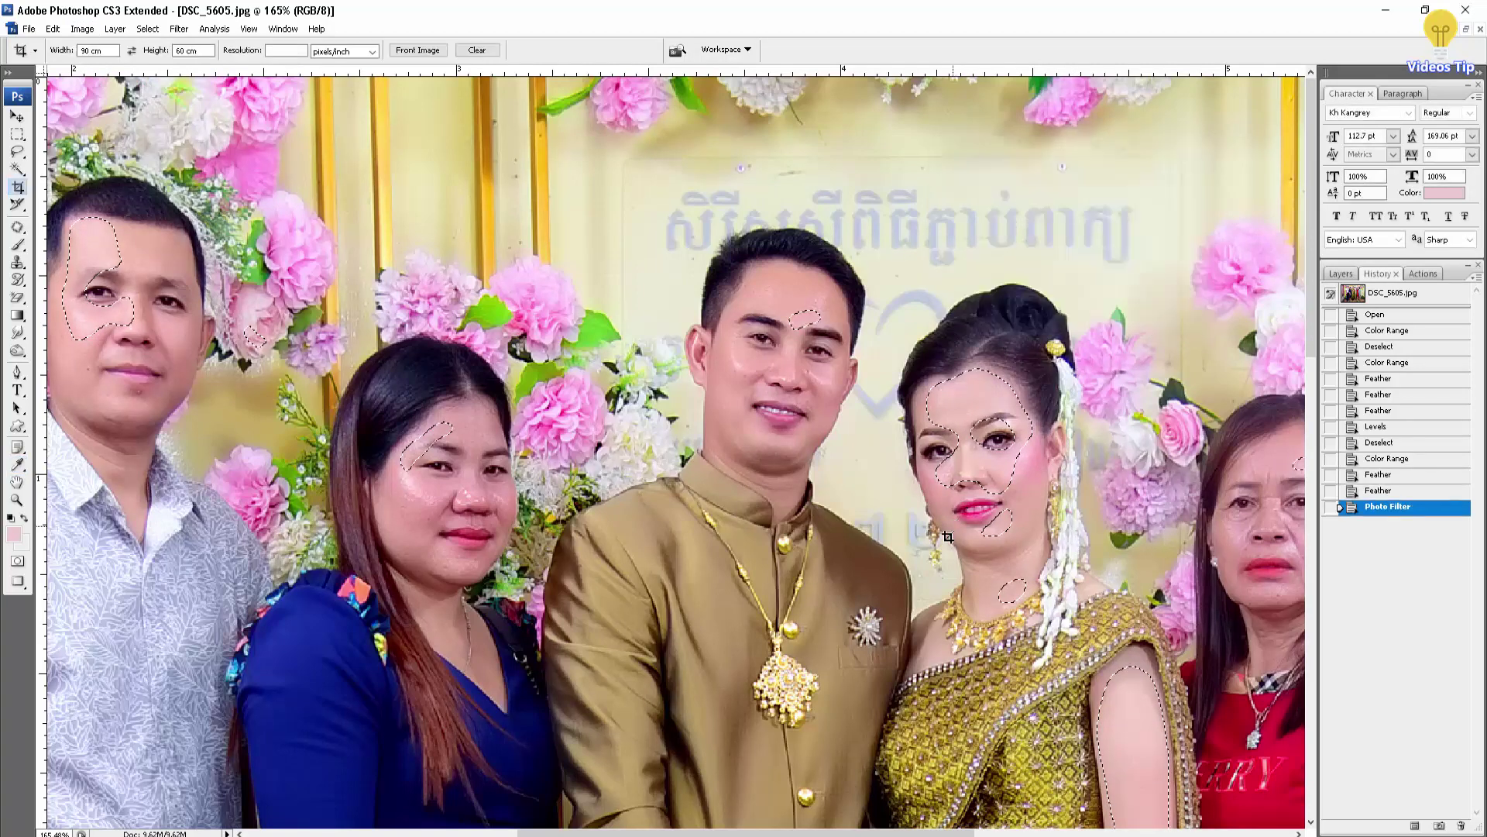
{"action": "key", "text": "ctrl+0"}
{"action": "key", "text": "ctrl+d"}
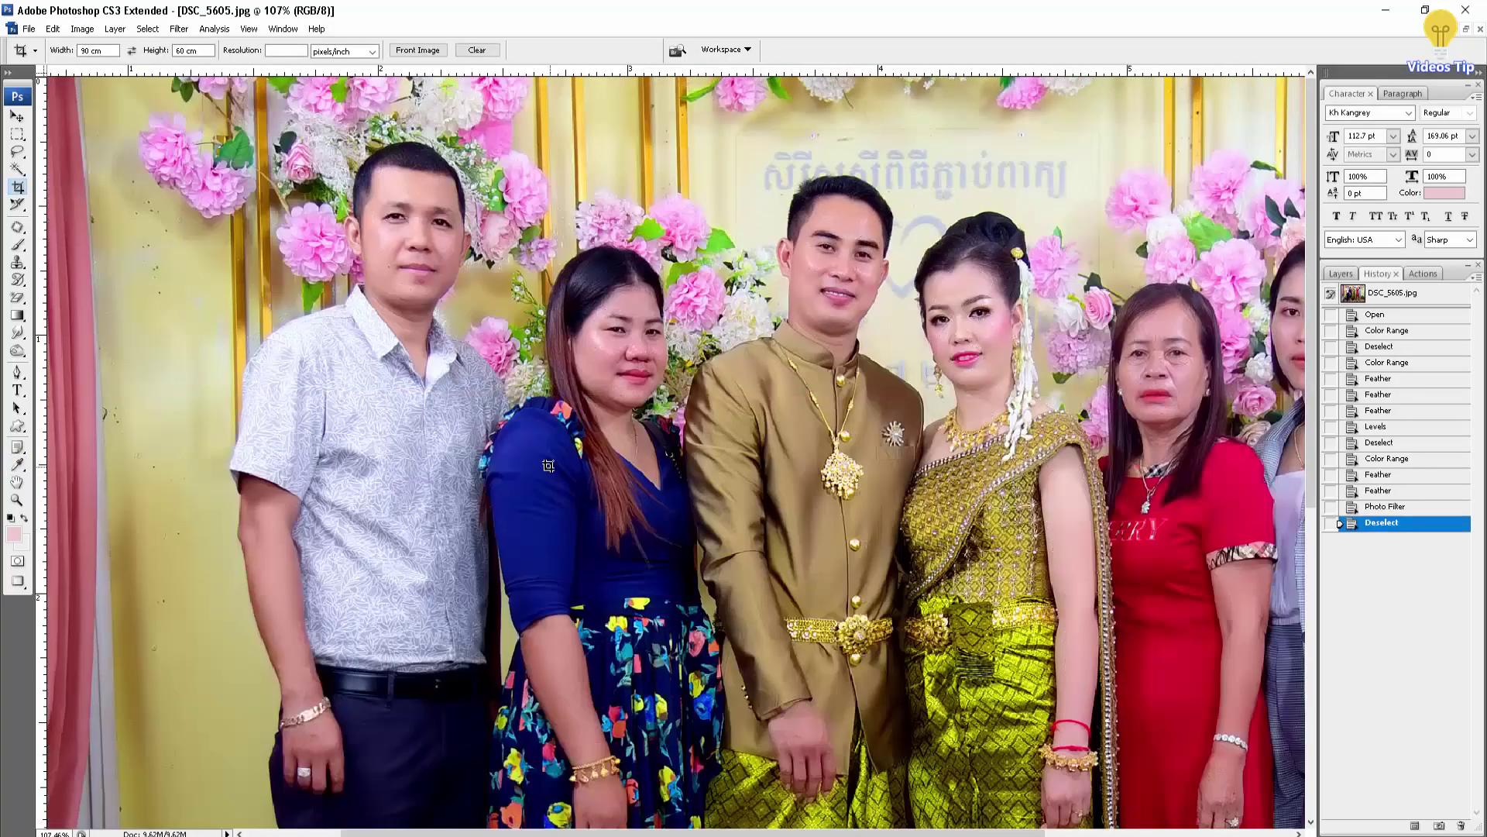
Step: Select the photo's Shadows with Color Range
{"action": "key", "text": "alt+s"}
{"action": "key", "text": "c"}
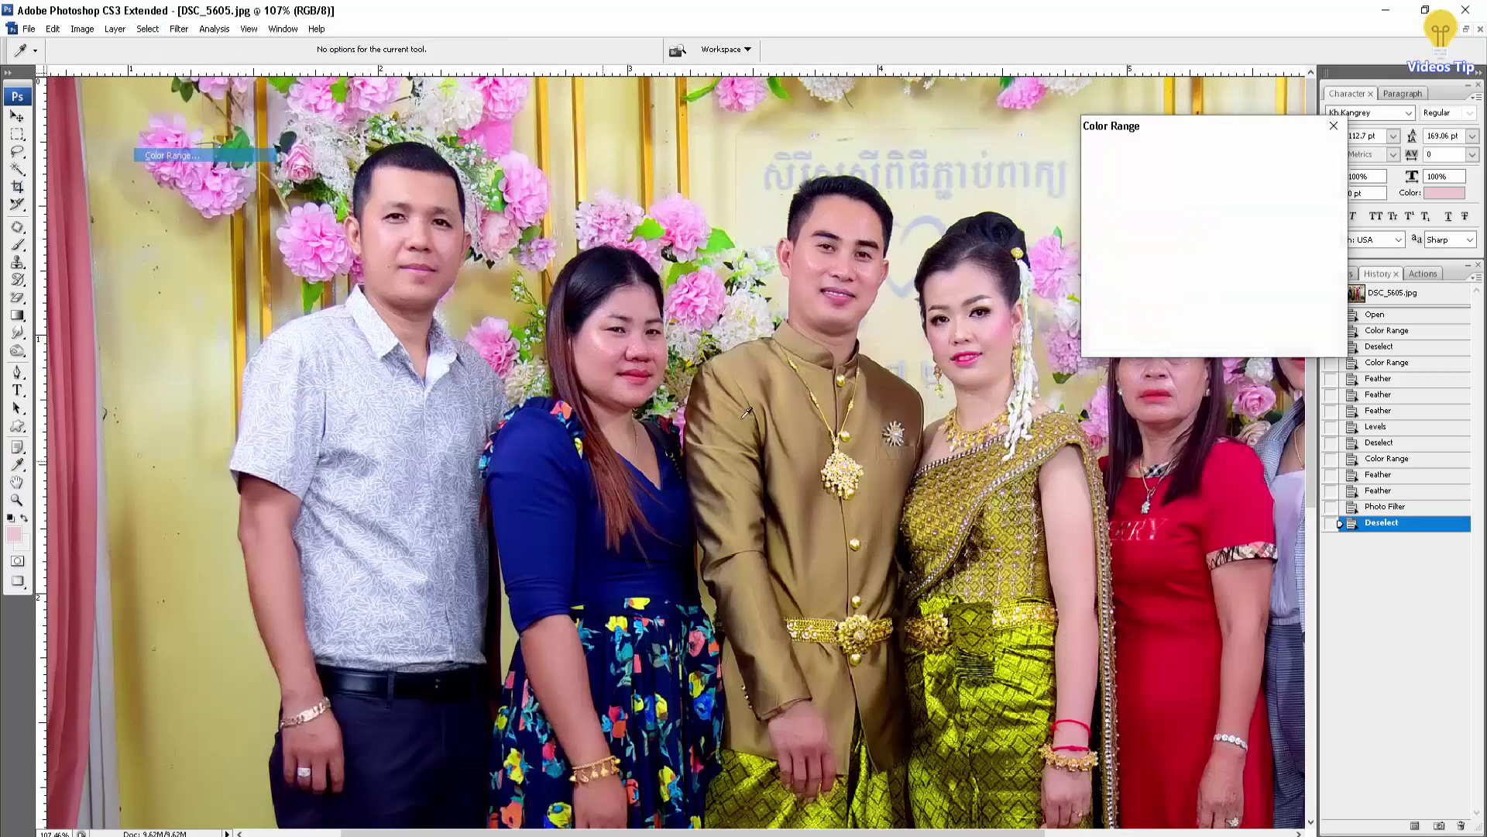
{"action": "left_click", "coordinate": [1192, 154]}
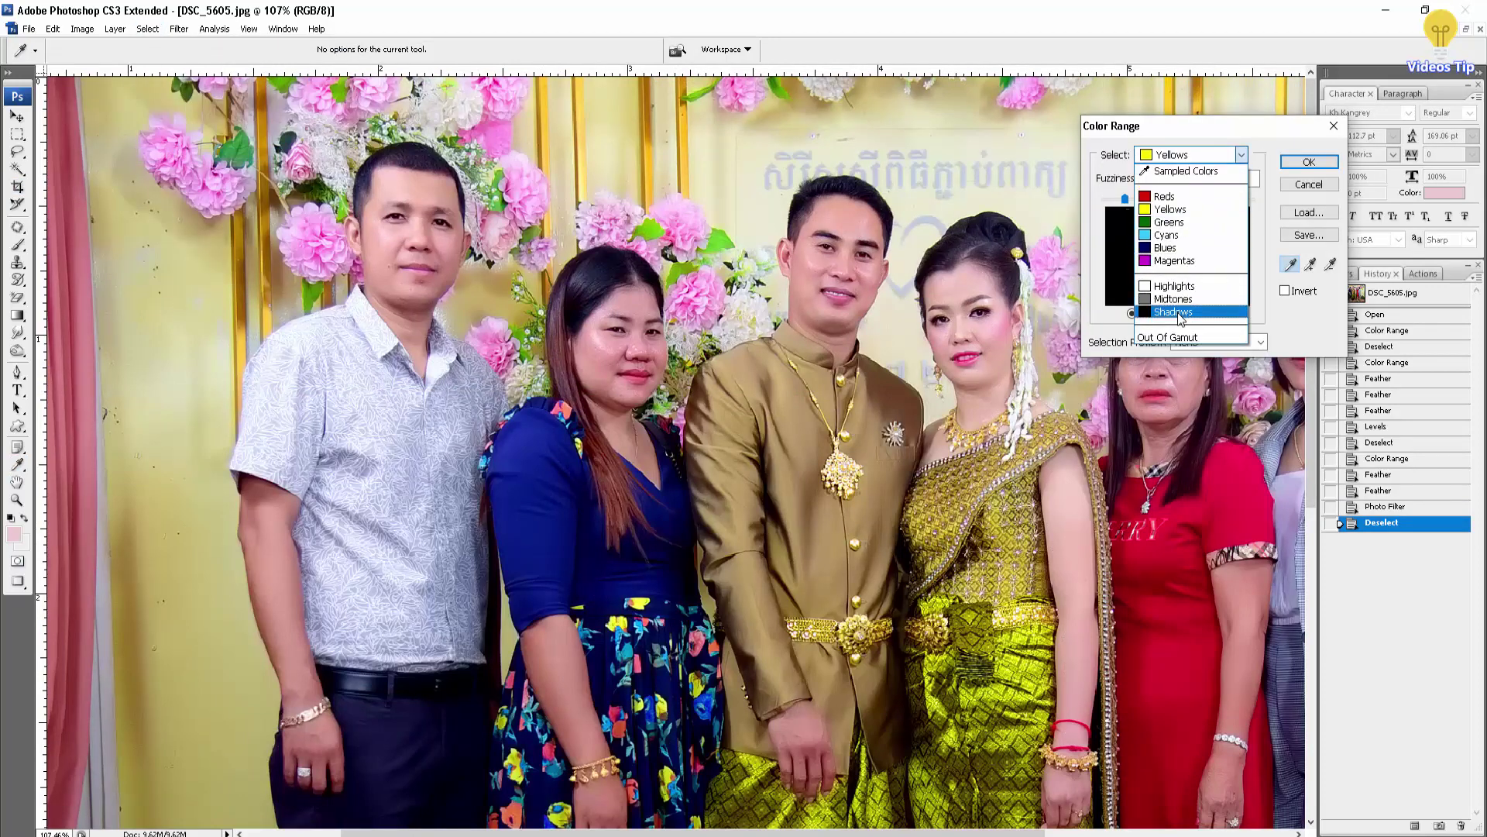
{"action": "left_click", "coordinate": [1181, 312]}
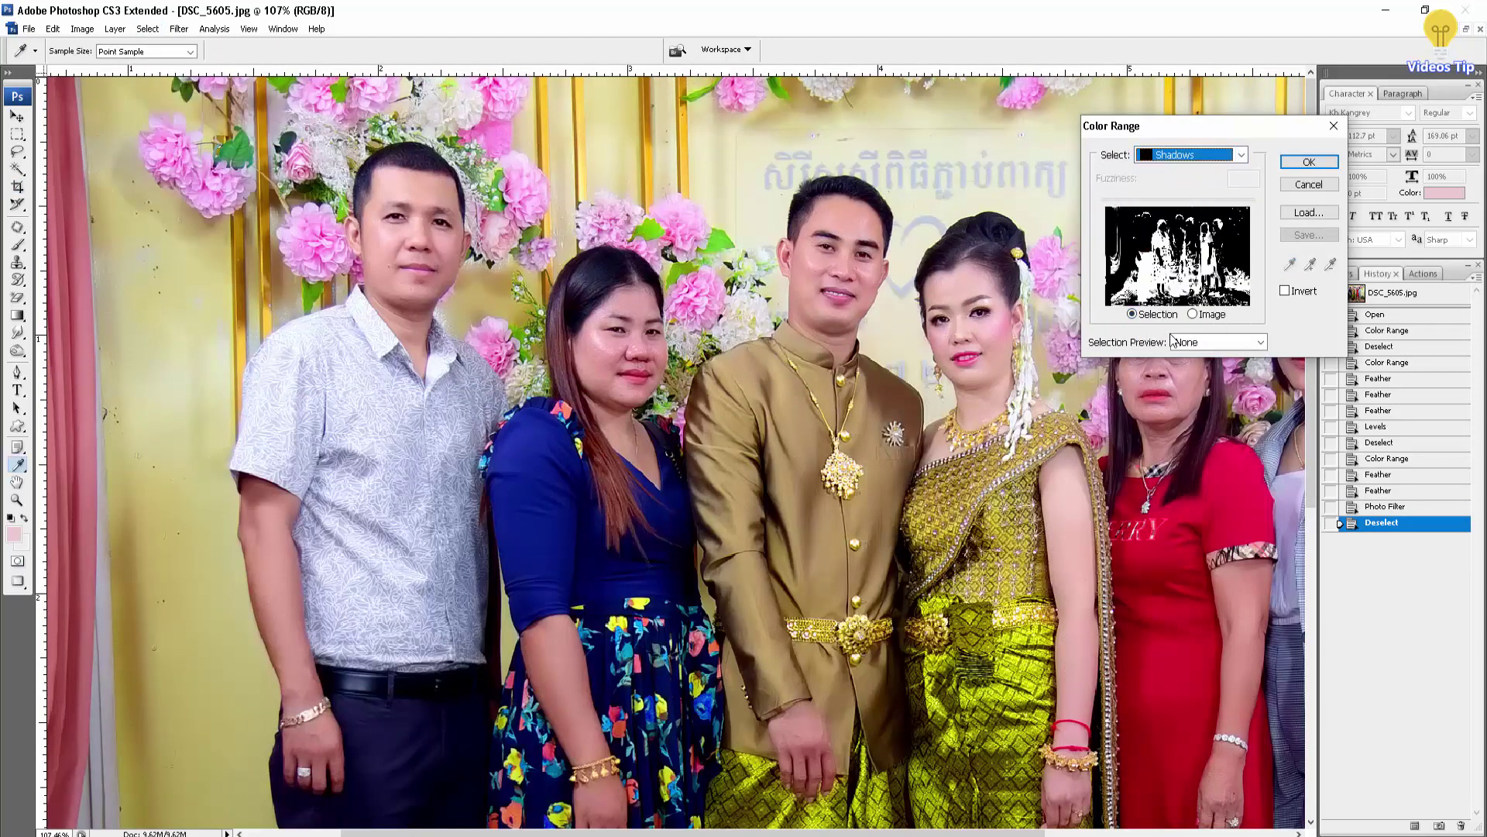
{"action": "left_click", "coordinate": [1308, 161]}
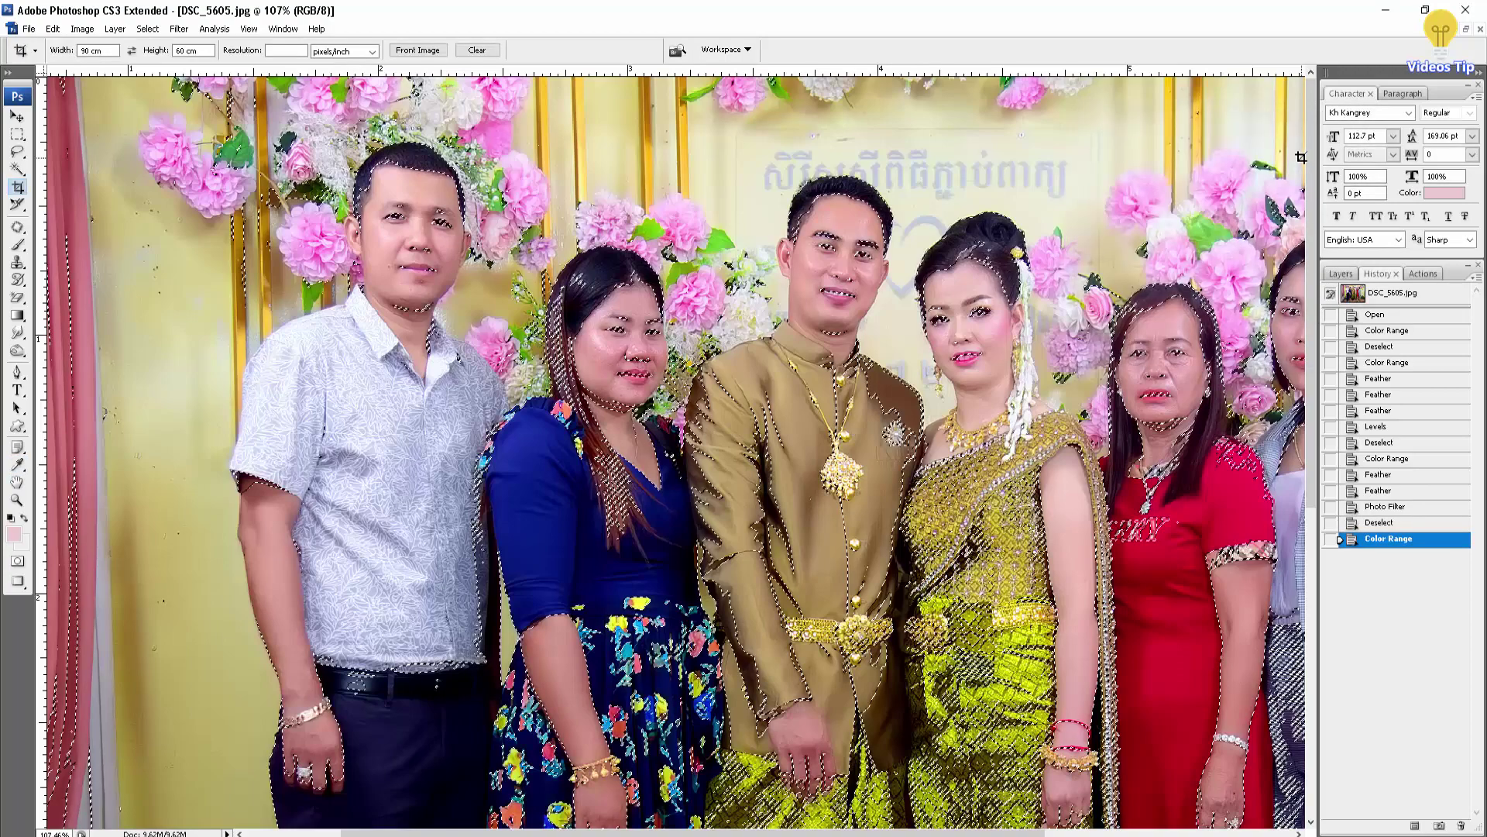
Step: Feather the shadows selection twice, then invert it
{"action": "key", "text": "alt+ctrl+d"}
{"action": "key", "text": "Return"}
{"action": "key", "text": "alt+ctrl+d"}
{"action": "key", "text": "Return"}
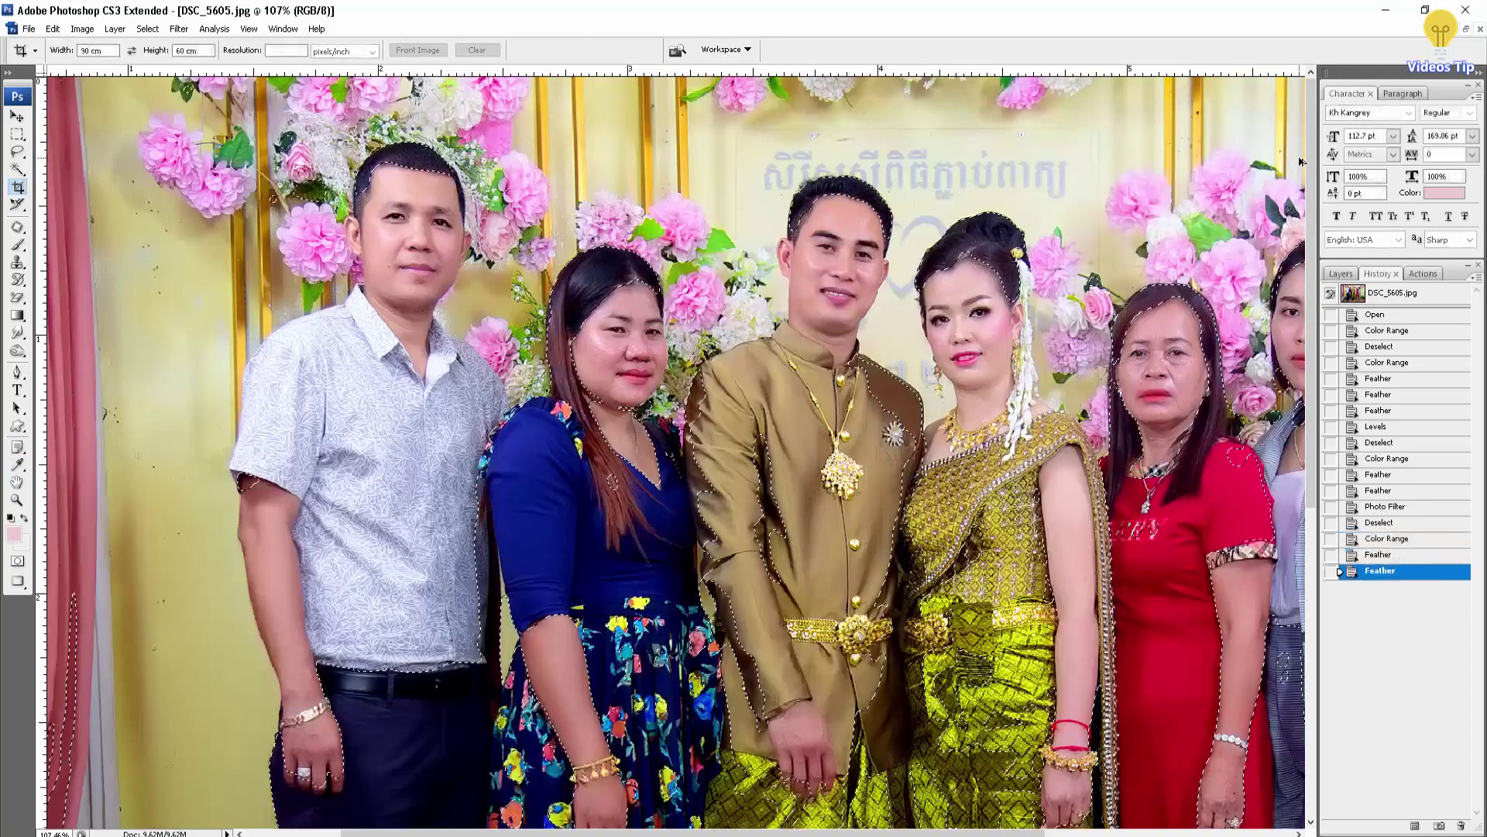
{"action": "key", "text": "ctrl+shift+i"}
Step: Raise the Levels black input to 10 on the non-shadow areas, then deselect and zoom out
{"action": "key", "text": "ctrl+l"}
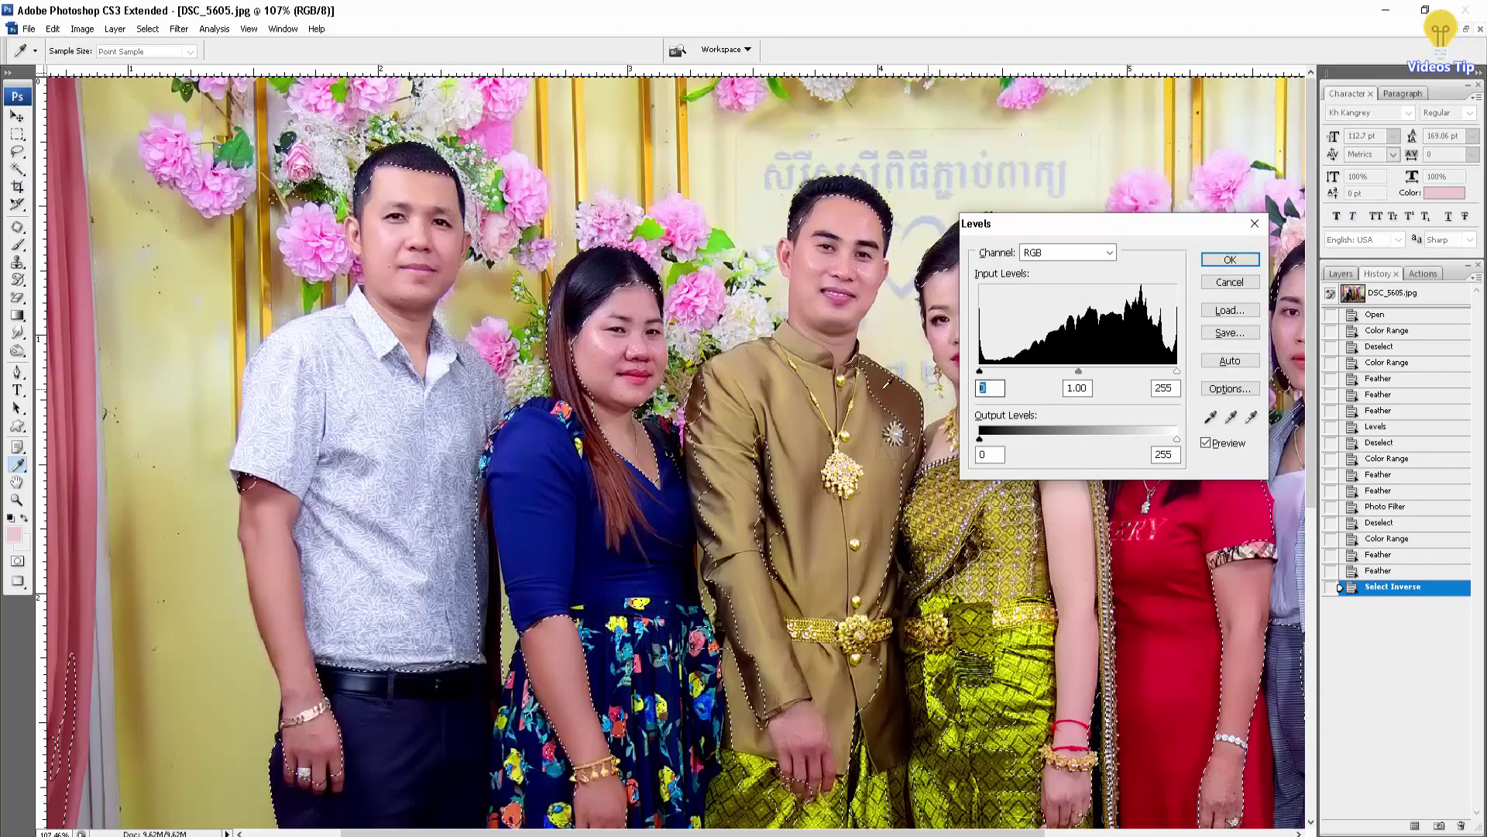
{"action": "double_click", "coordinate": [989, 387]}
{"action": "type", "text": "10"}
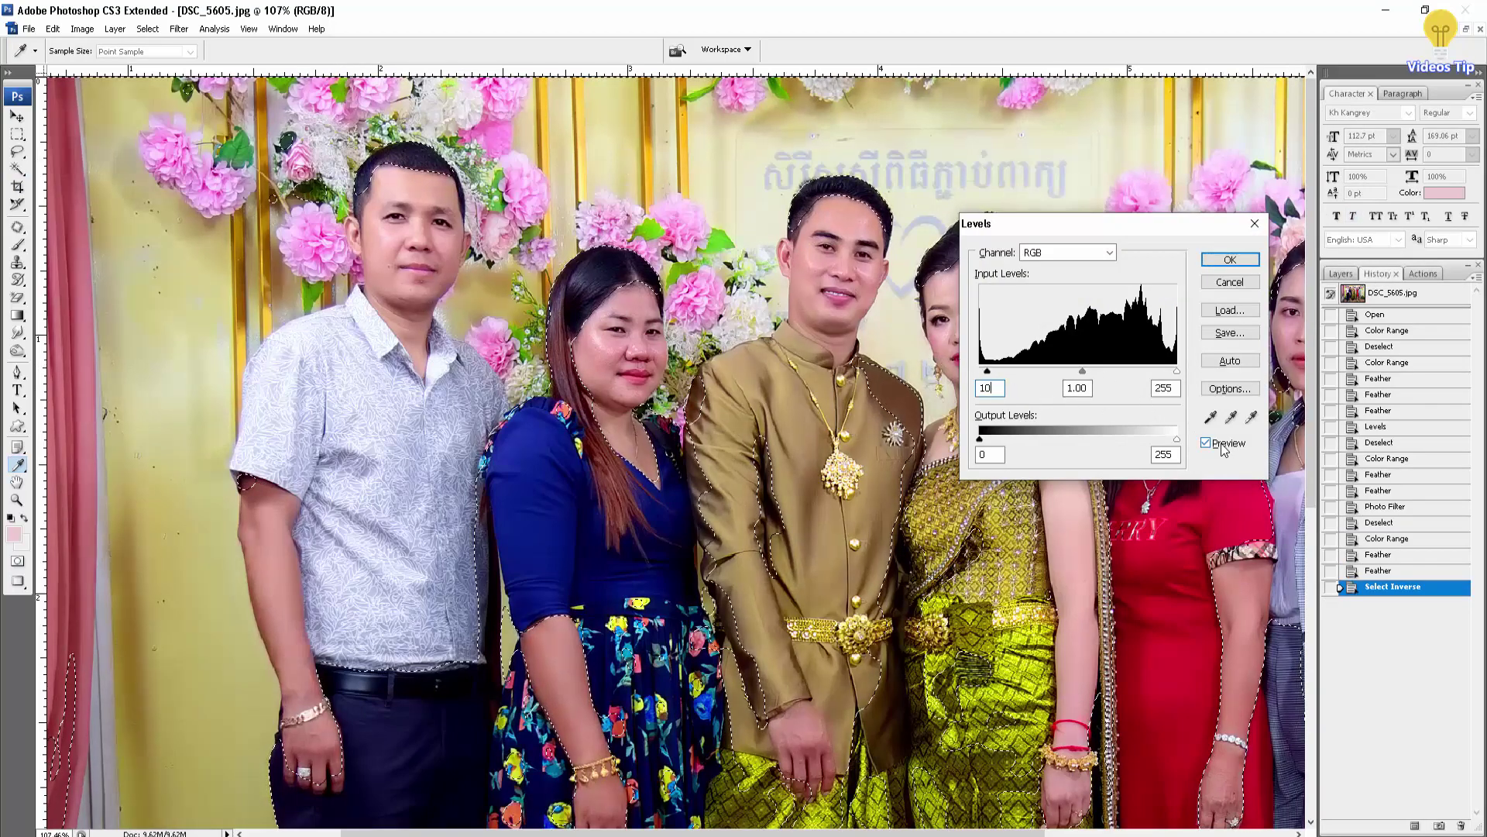
{"action": "left_click", "coordinate": [1207, 443]}
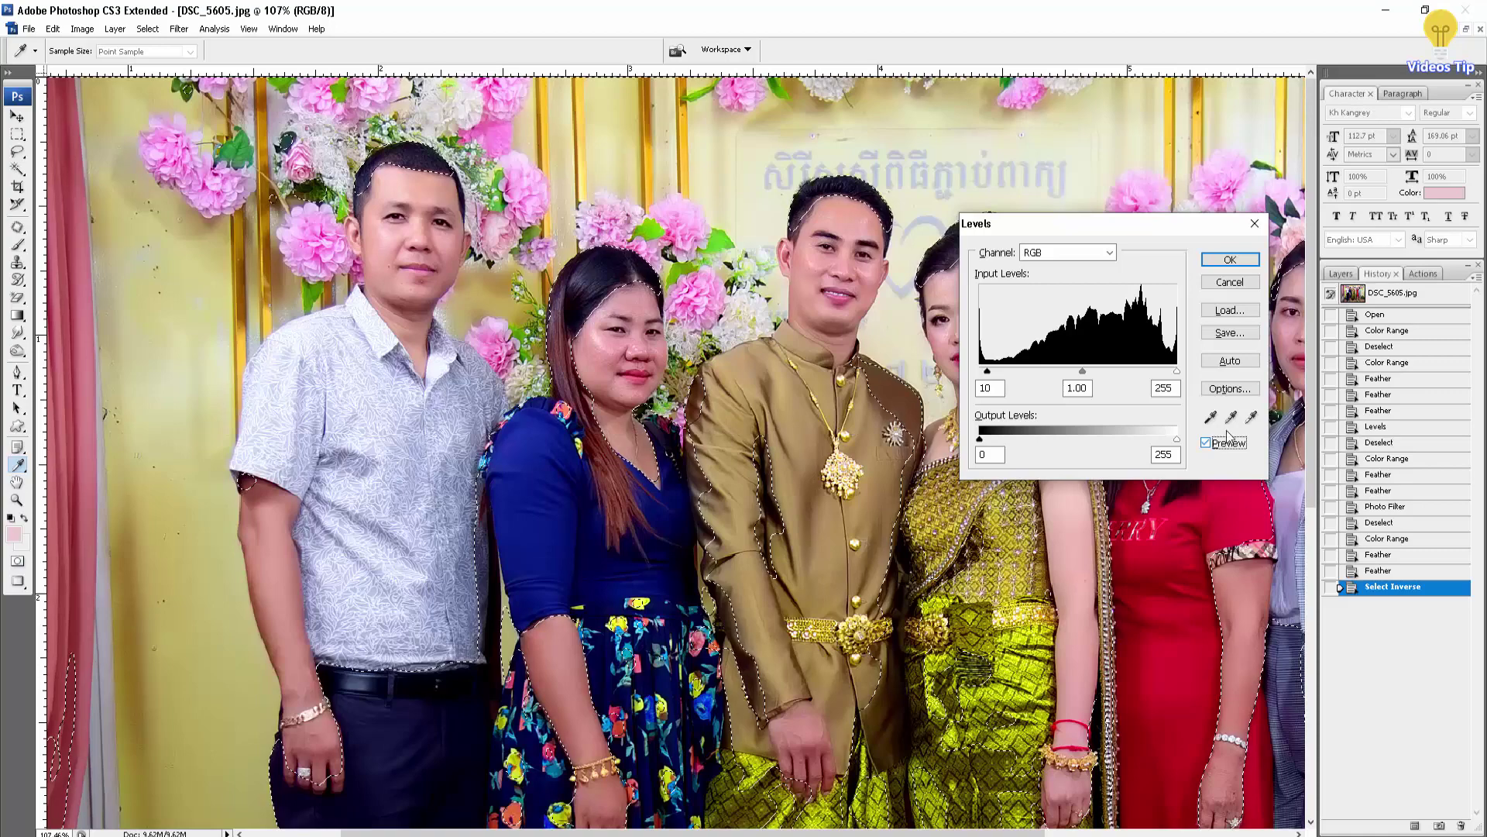
{"action": "left_click", "coordinate": [1230, 260]}
{"action": "key", "text": "c"}
{"action": "key", "text": "ctrl+0"}
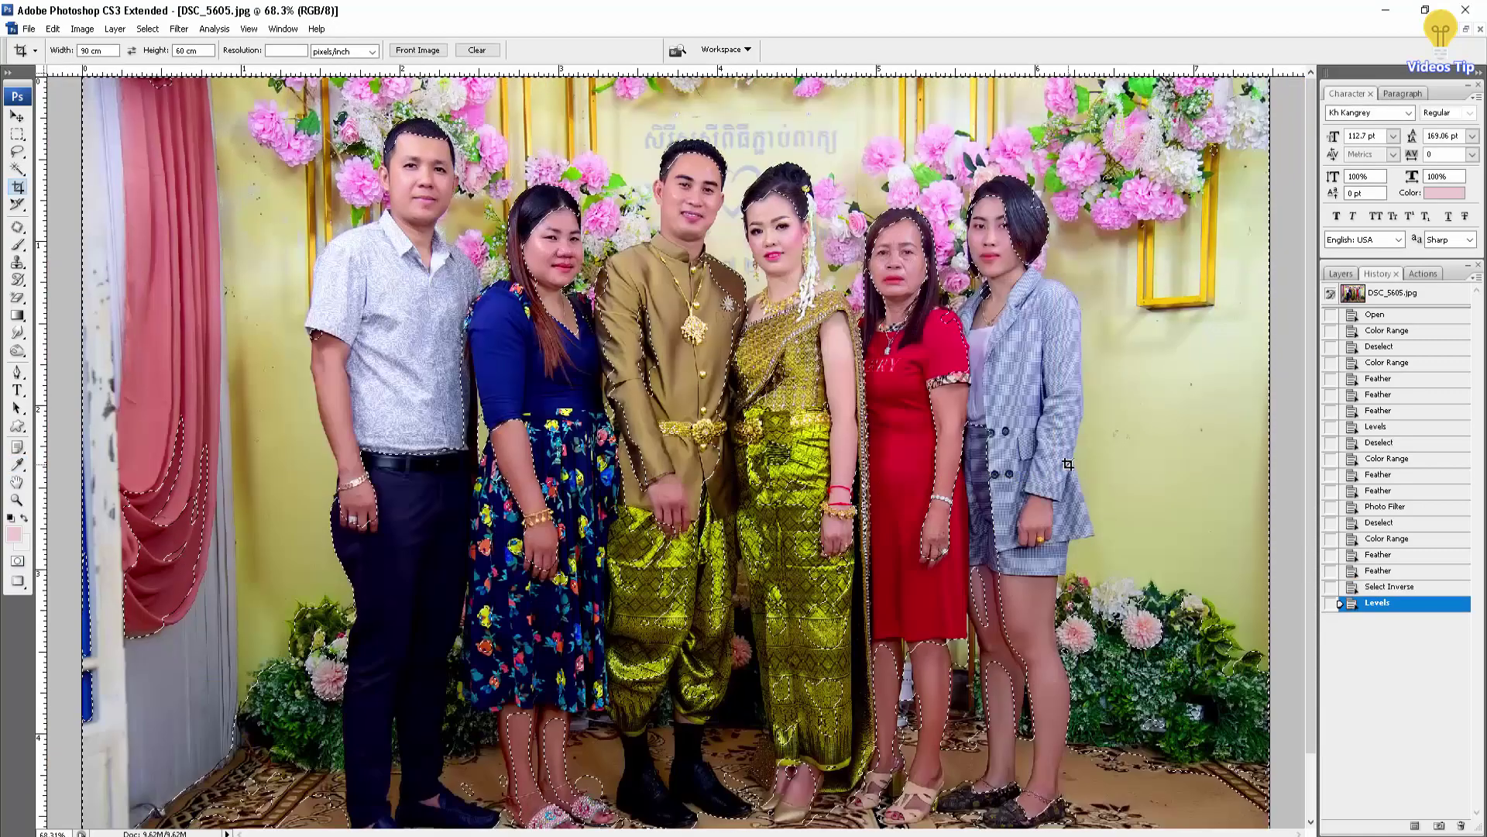
{"action": "key", "text": "ctrl+d"}
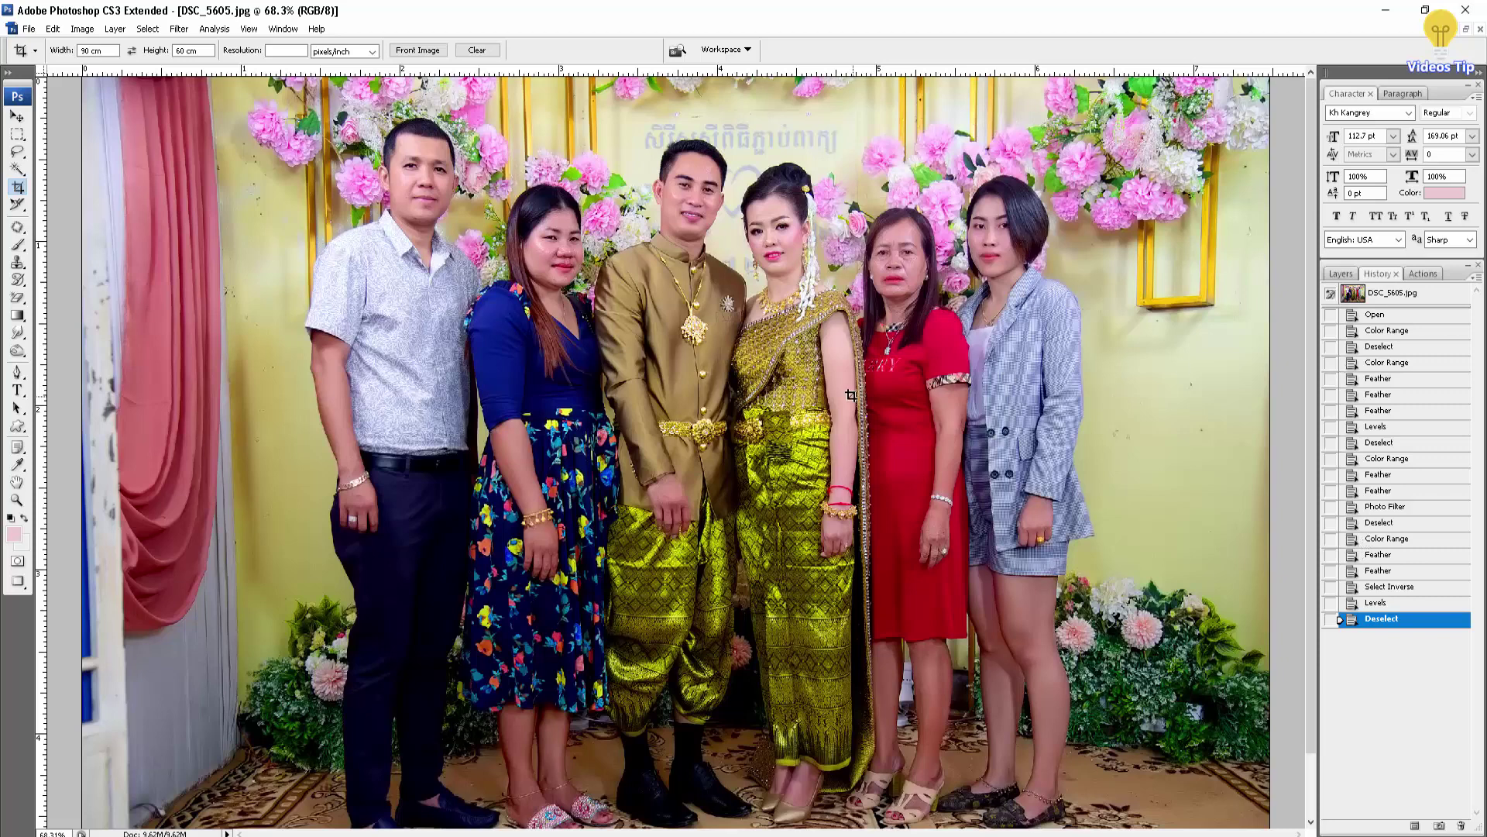
{"action": "key", "text": "ctrl+minus"}
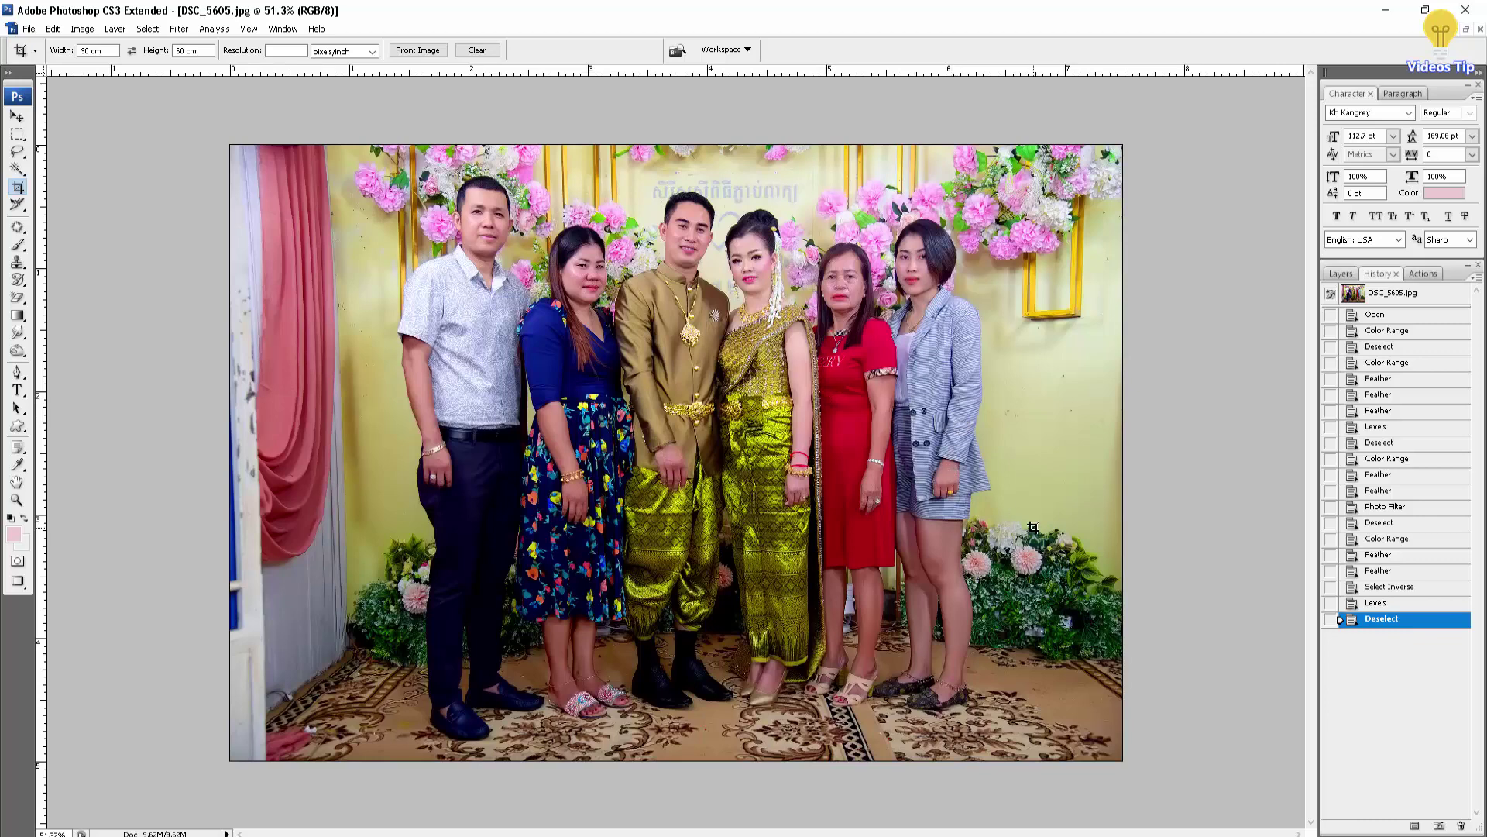
Step: Brighten the whole photo with a Curves point lifted from 192 to 200
{"action": "key", "text": "ctrl+m"}
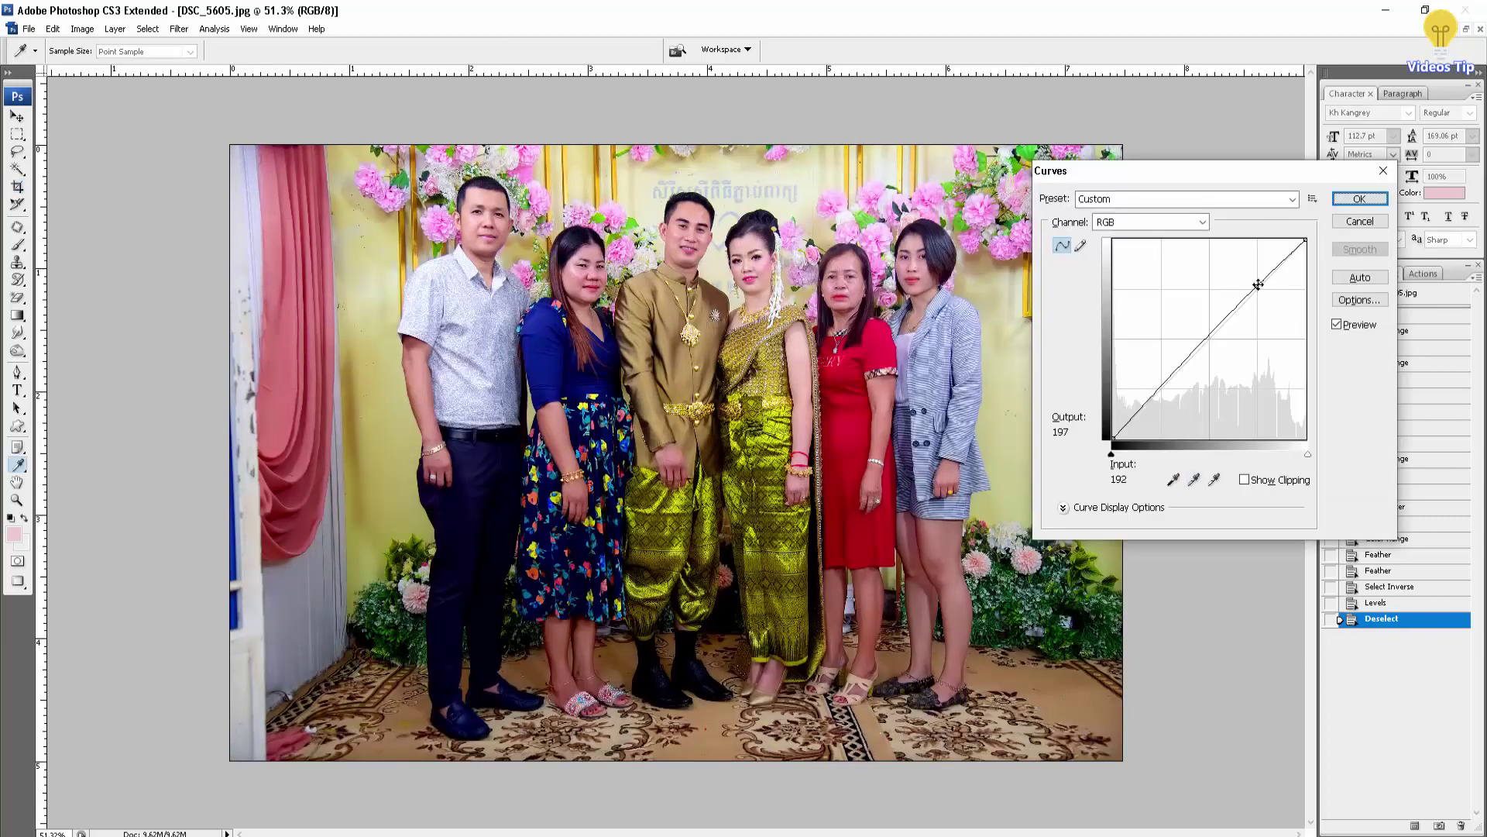
{"action": "left_click_drag", "start_coordinate": [1258, 284], "coordinate": [1258, 282]}
{"action": "left_click", "coordinate": [1338, 325]}
{"action": "left_click", "coordinate": [1338, 325]}
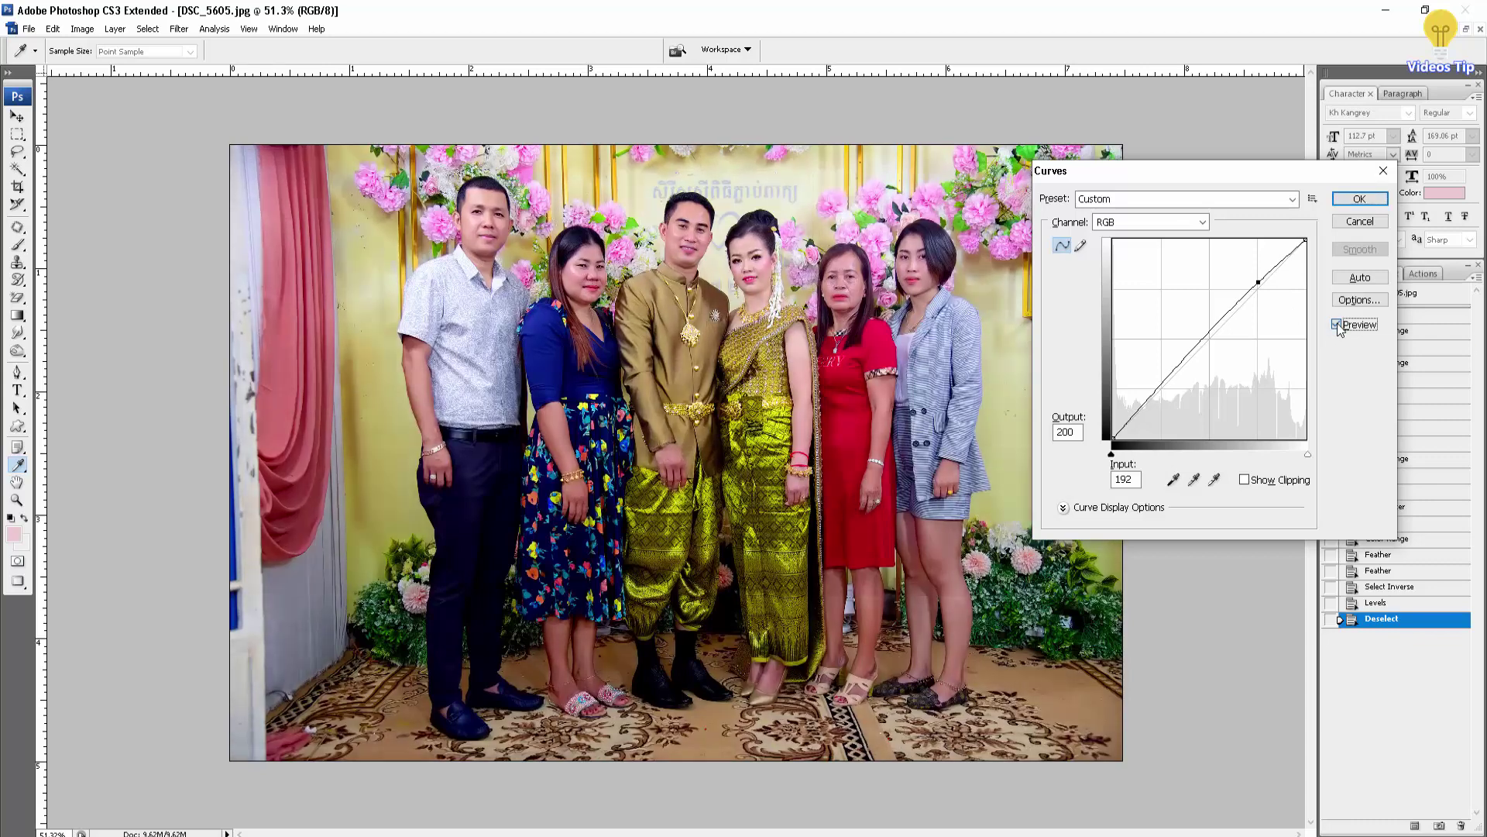
{"action": "key", "text": "Return"}
{"action": "key", "text": "c"}
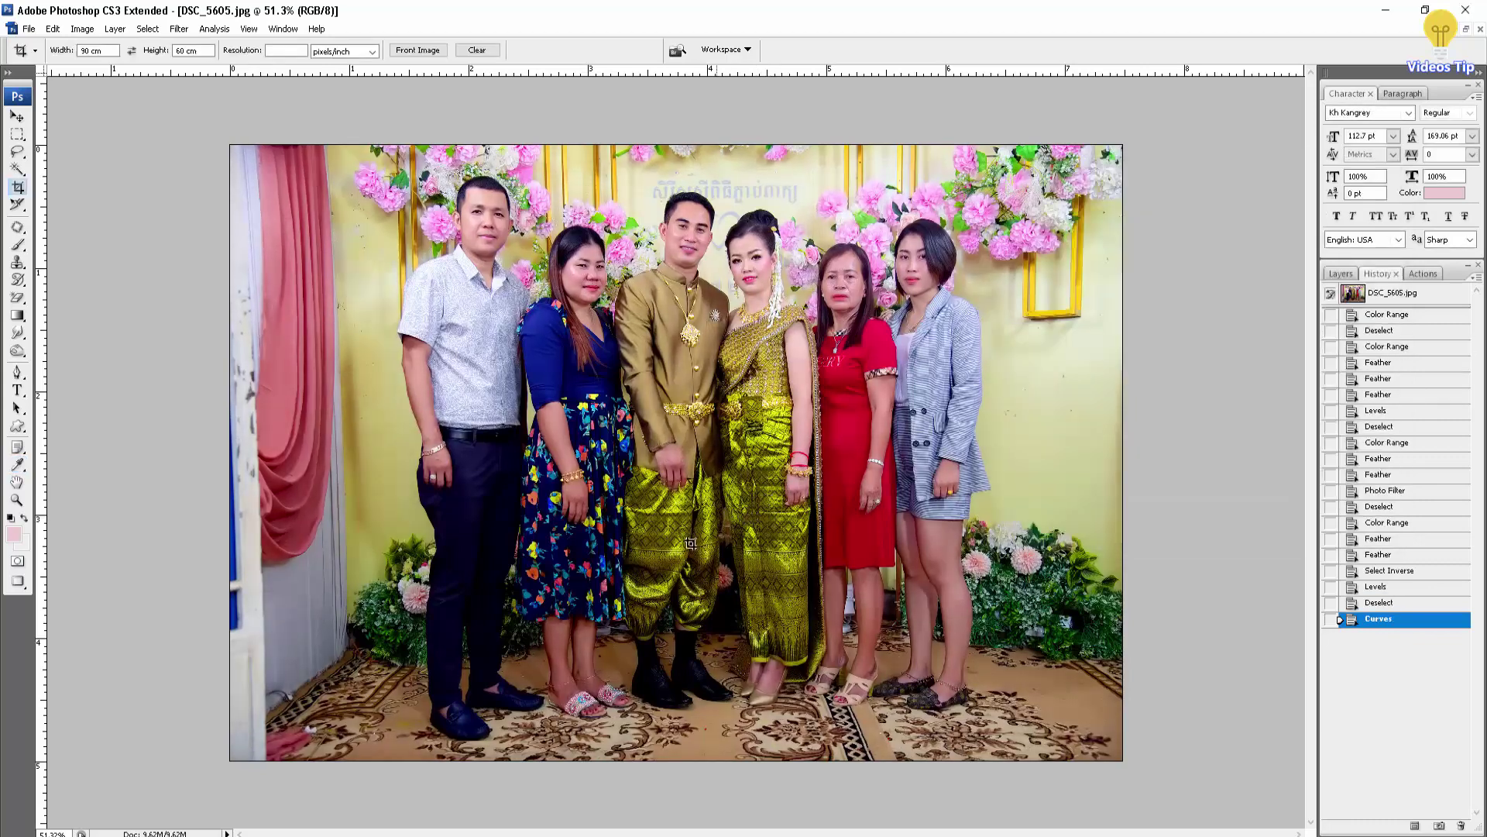
Step: Lighten the women's legs with a 200 px Dodge brush
{"action": "key", "text": "o"}
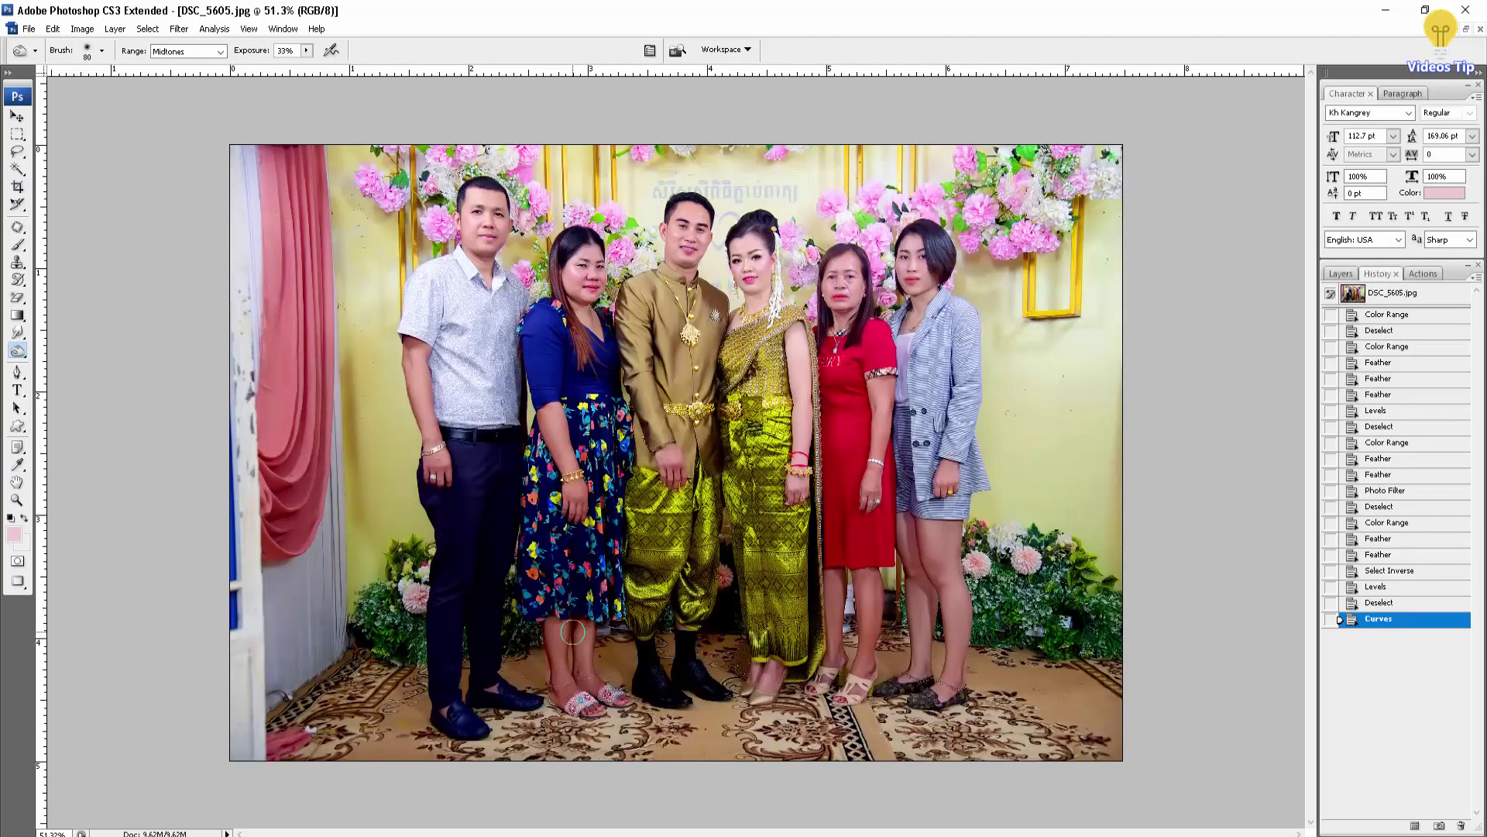
{"action": "key", "text": "bracketright"}
{"action": "key", "text": "bracketright"}
{"action": "key", "text": "bracketright"}
{"action": "left_click_drag", "start_coordinate": [565, 631], "coordinate": [583, 655]}
{"action": "key", "text": "ctrl+z"}
{"action": "key", "text": "ctrl+0"}
{"action": "left_click_drag", "start_coordinate": [540, 664], "coordinate": [569, 697]}
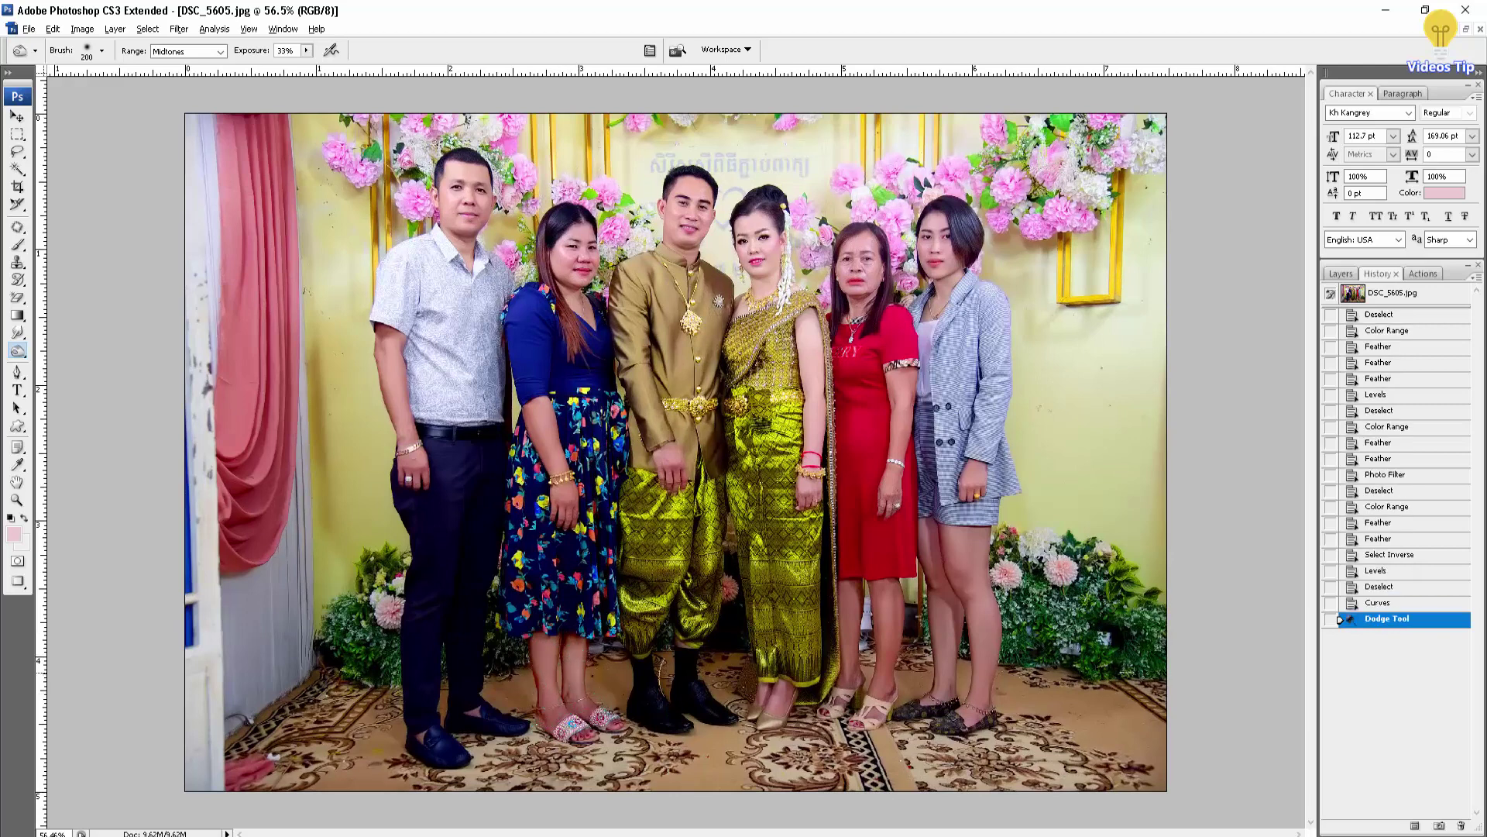
{"action": "left_click_drag", "start_coordinate": [894, 612], "coordinate": [872, 673]}
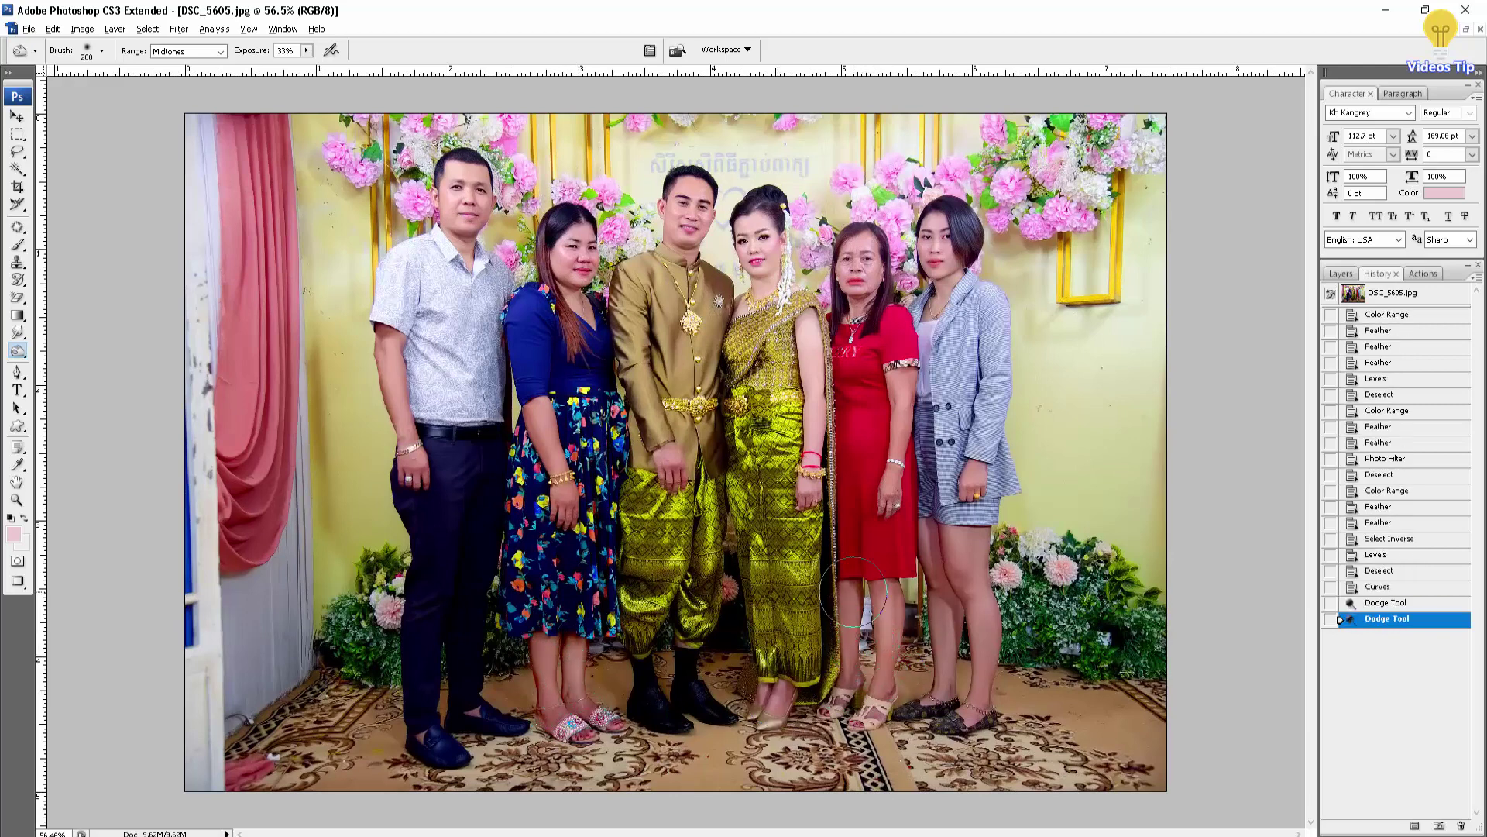
{"action": "mouse_move", "coordinate": [947, 619]}
{"action": "left_mouse_down"}
{"action": "mouse_move", "coordinate": [948, 666]}
{"action": "mouse_move", "coordinate": [947, 527]}
{"action": "left_mouse_up"}
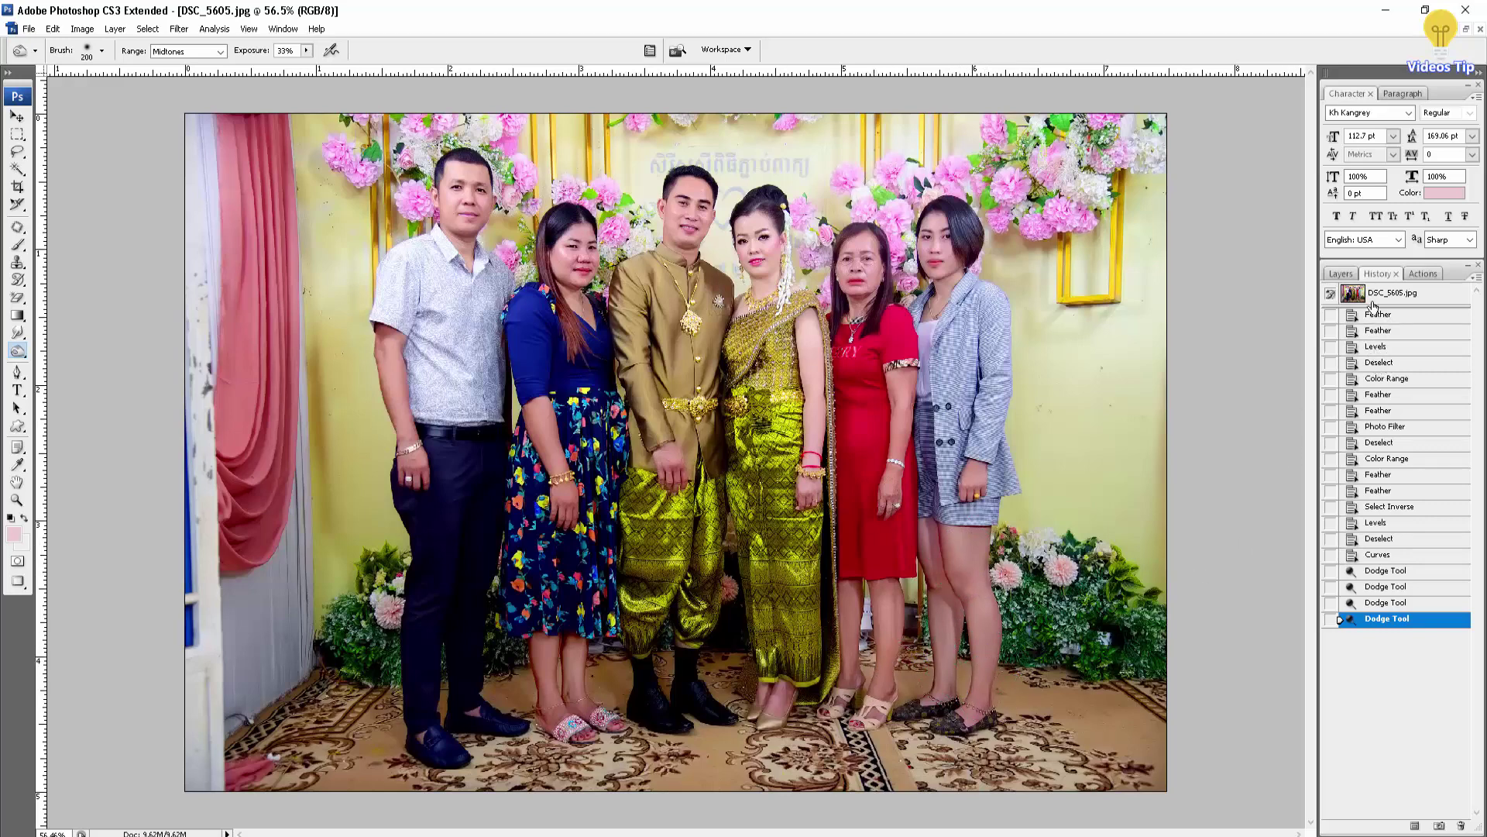
Step: Show the History panel and step back past the dodge strokes and Curves state
{"action": "left_click", "coordinate": [1341, 274]}
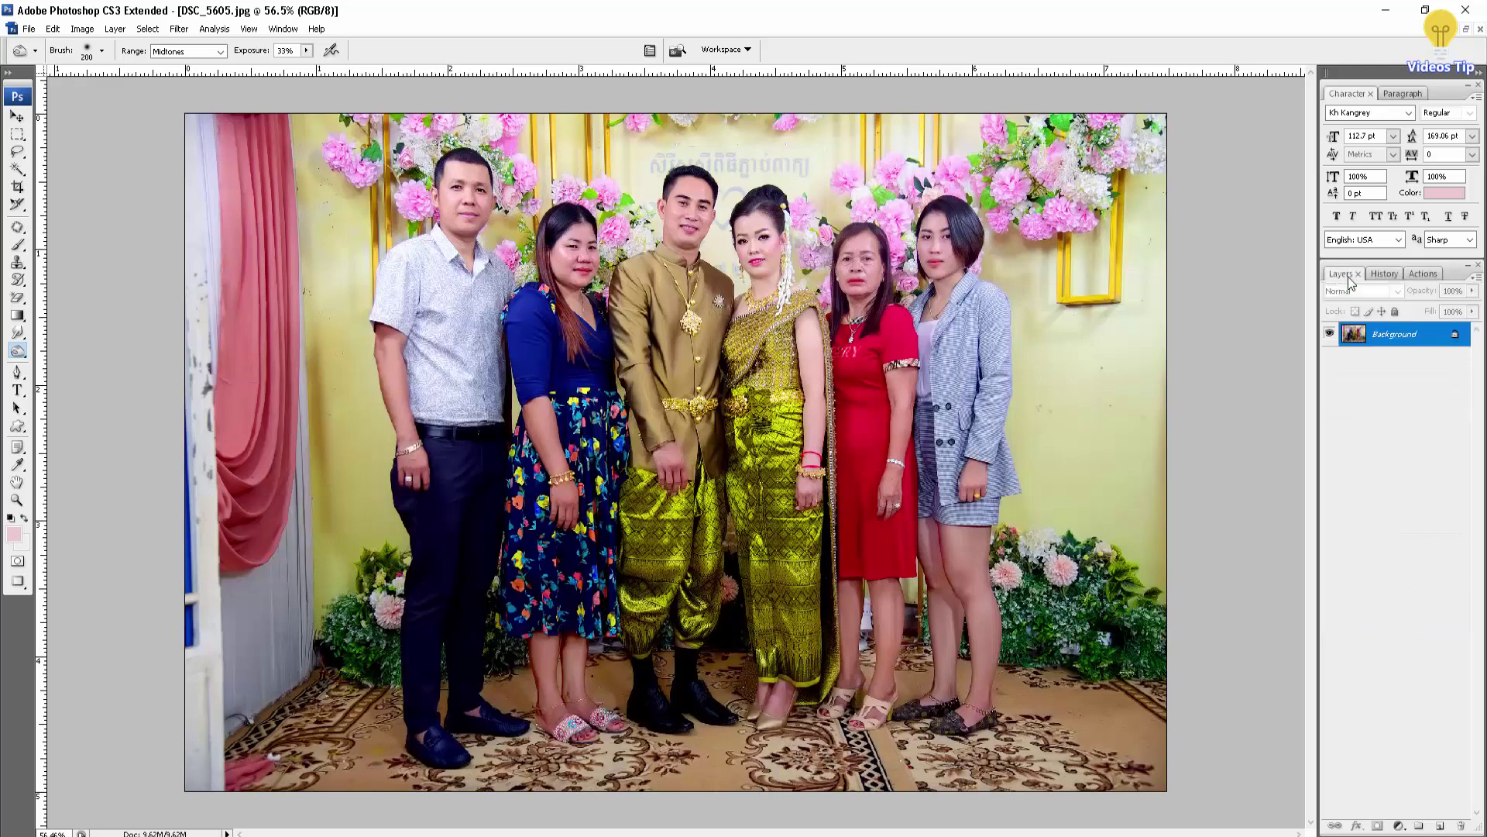
{"action": "left_click", "coordinate": [1385, 274]}
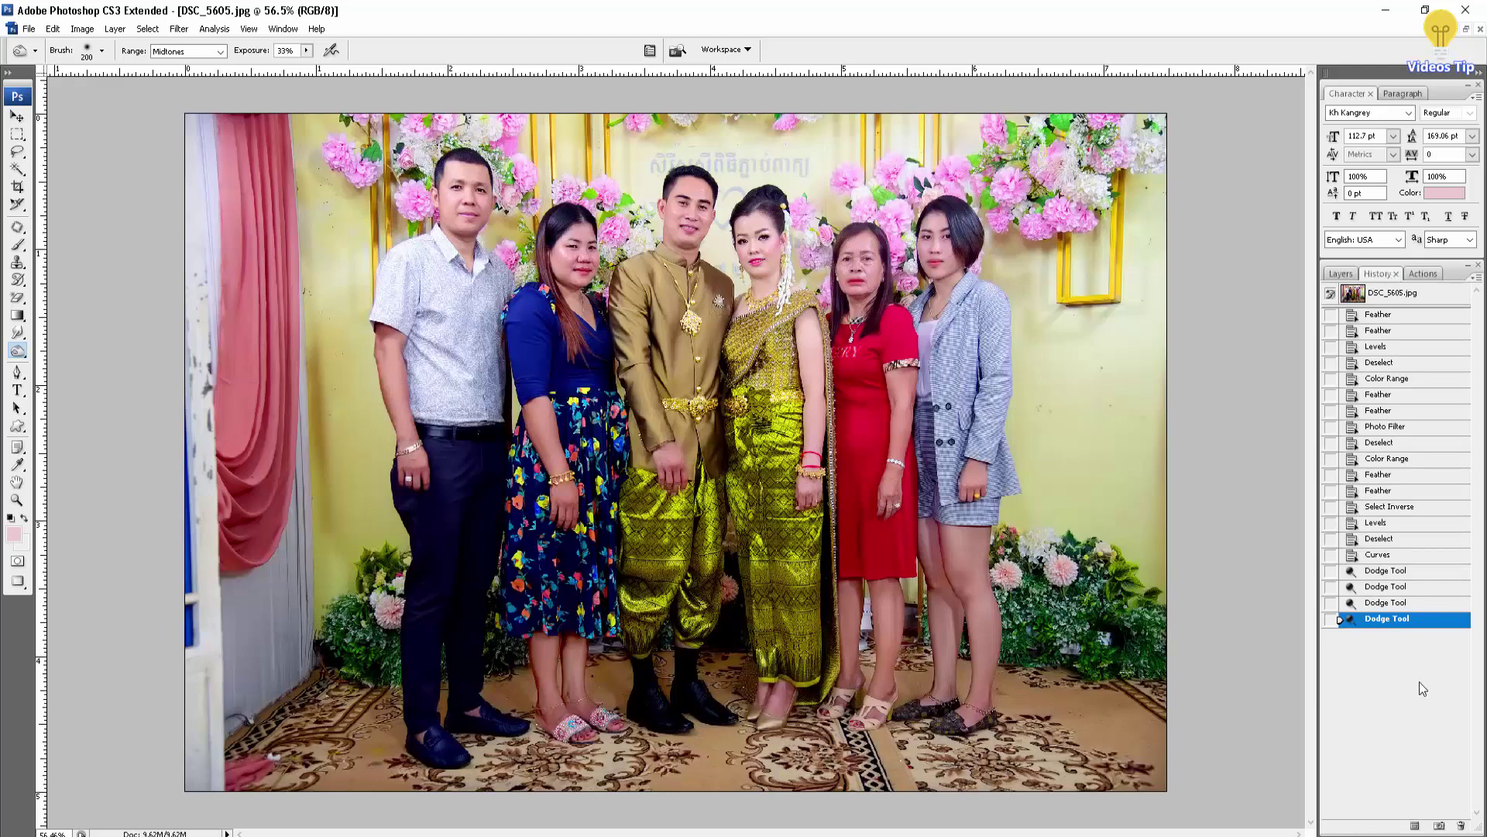
{"action": "left_click", "coordinate": [1392, 604]}
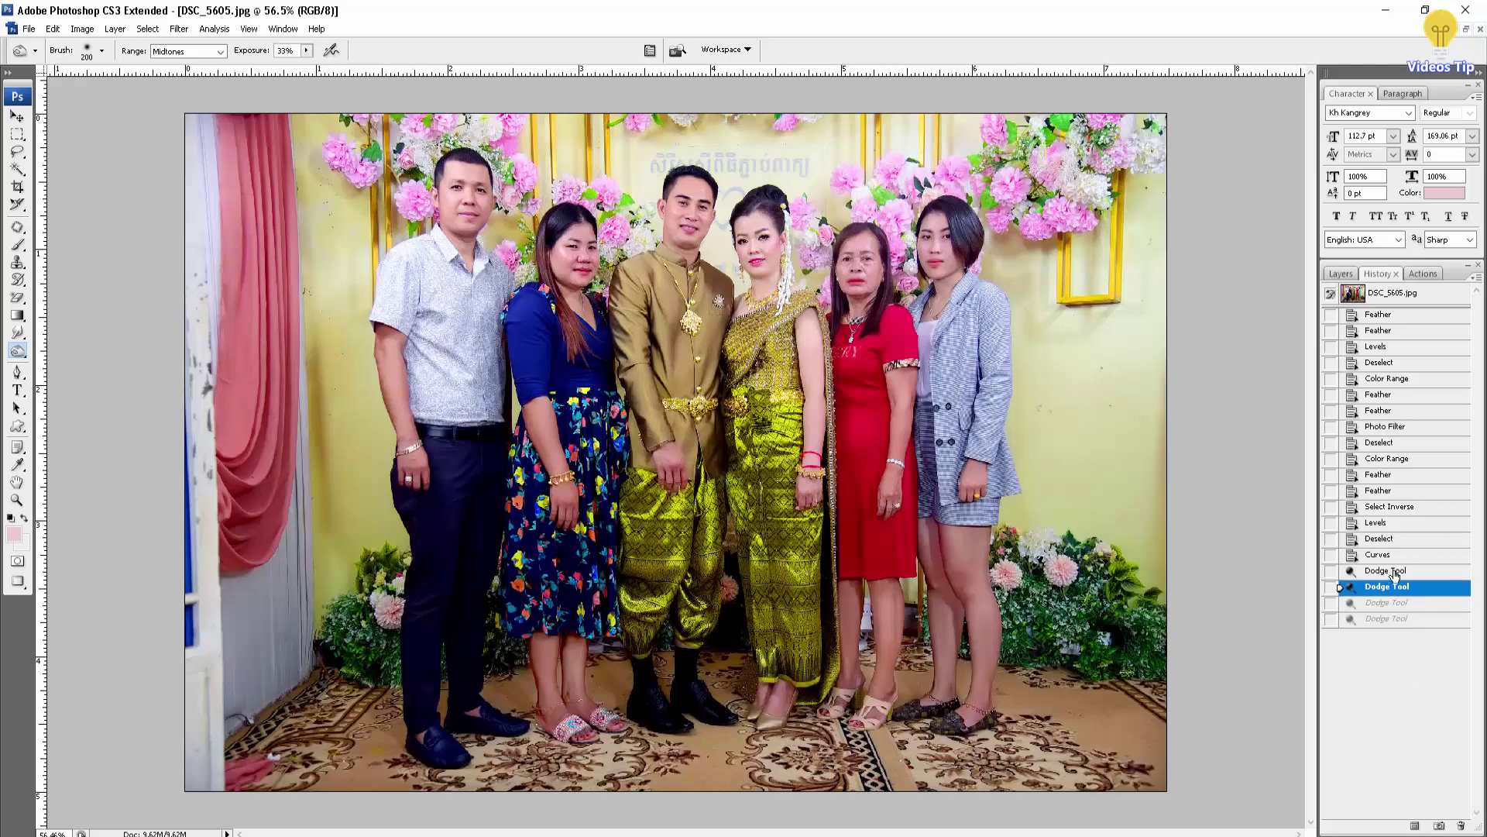
{"action": "left_click", "coordinate": [1394, 573]}
{"action": "left_click", "coordinate": [1394, 554]}
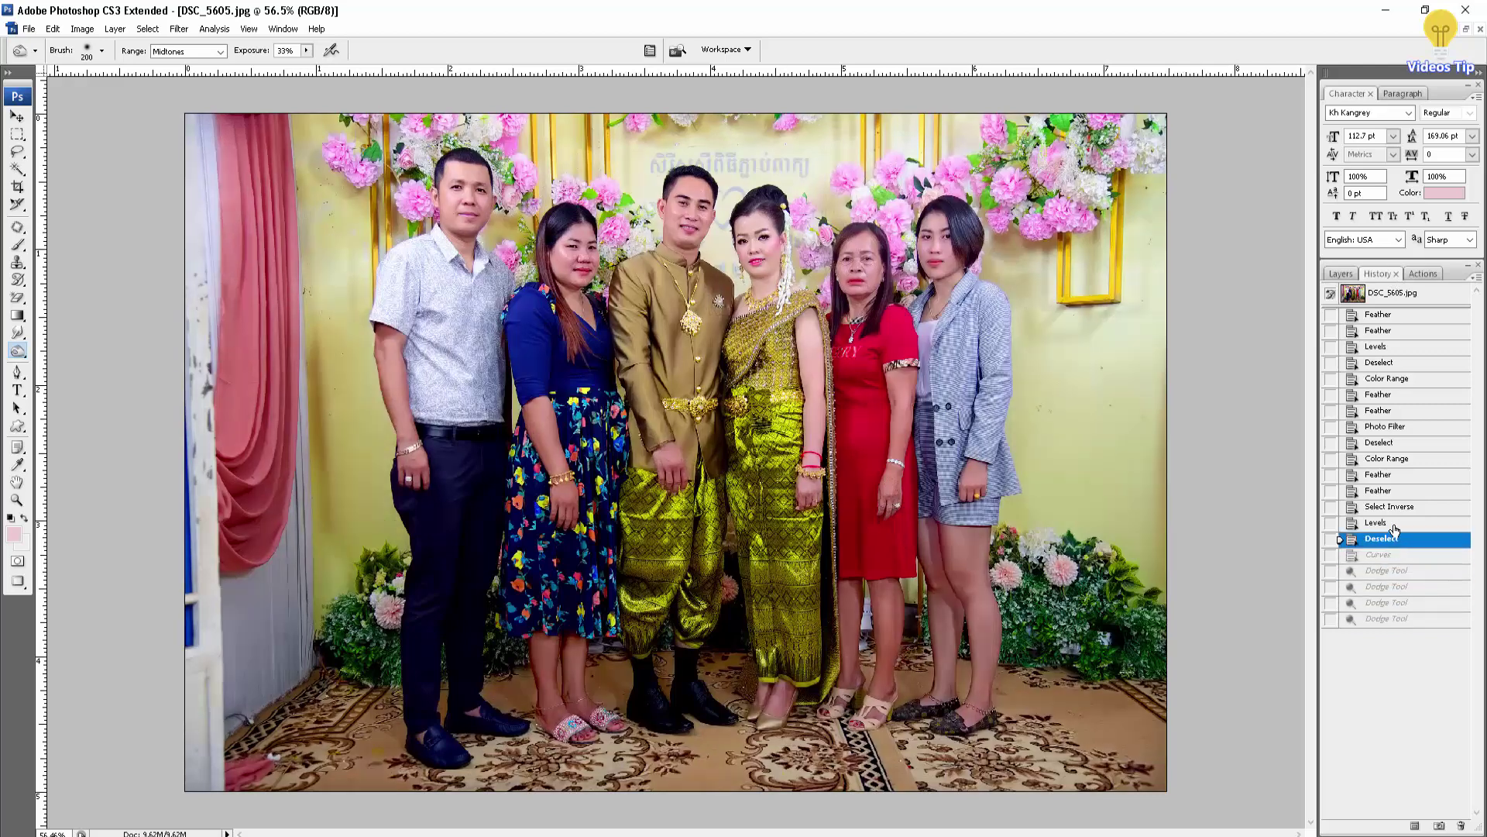
{"action": "left_click", "coordinate": [1394, 522]}
Step: Continue back through the feather, warming filter and colour range states to Levels
{"action": "left_click", "coordinate": [1394, 491]}
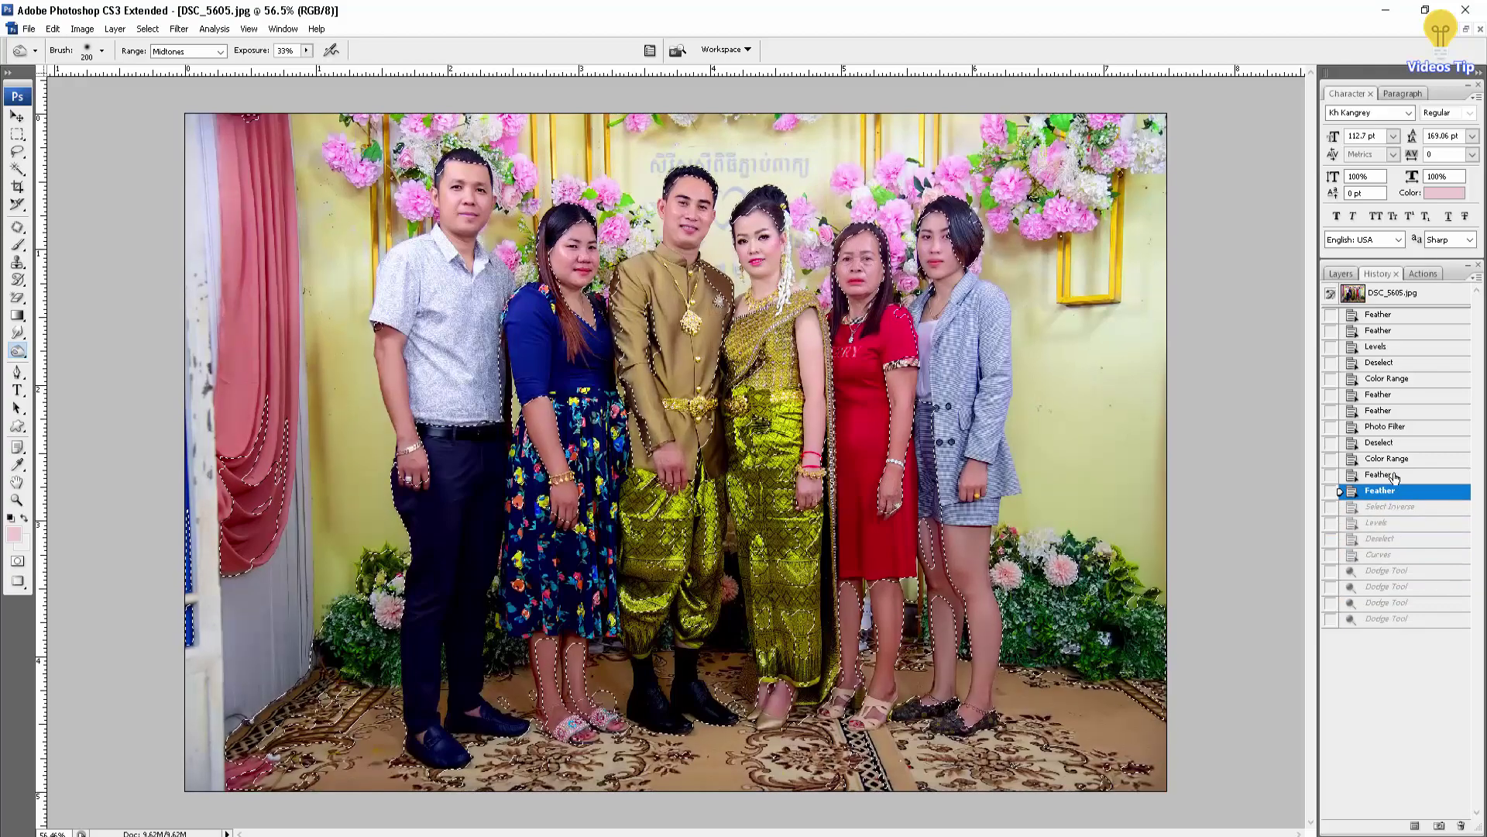
{"action": "left_click", "coordinate": [1395, 474]}
{"action": "left_click", "coordinate": [1394, 457]}
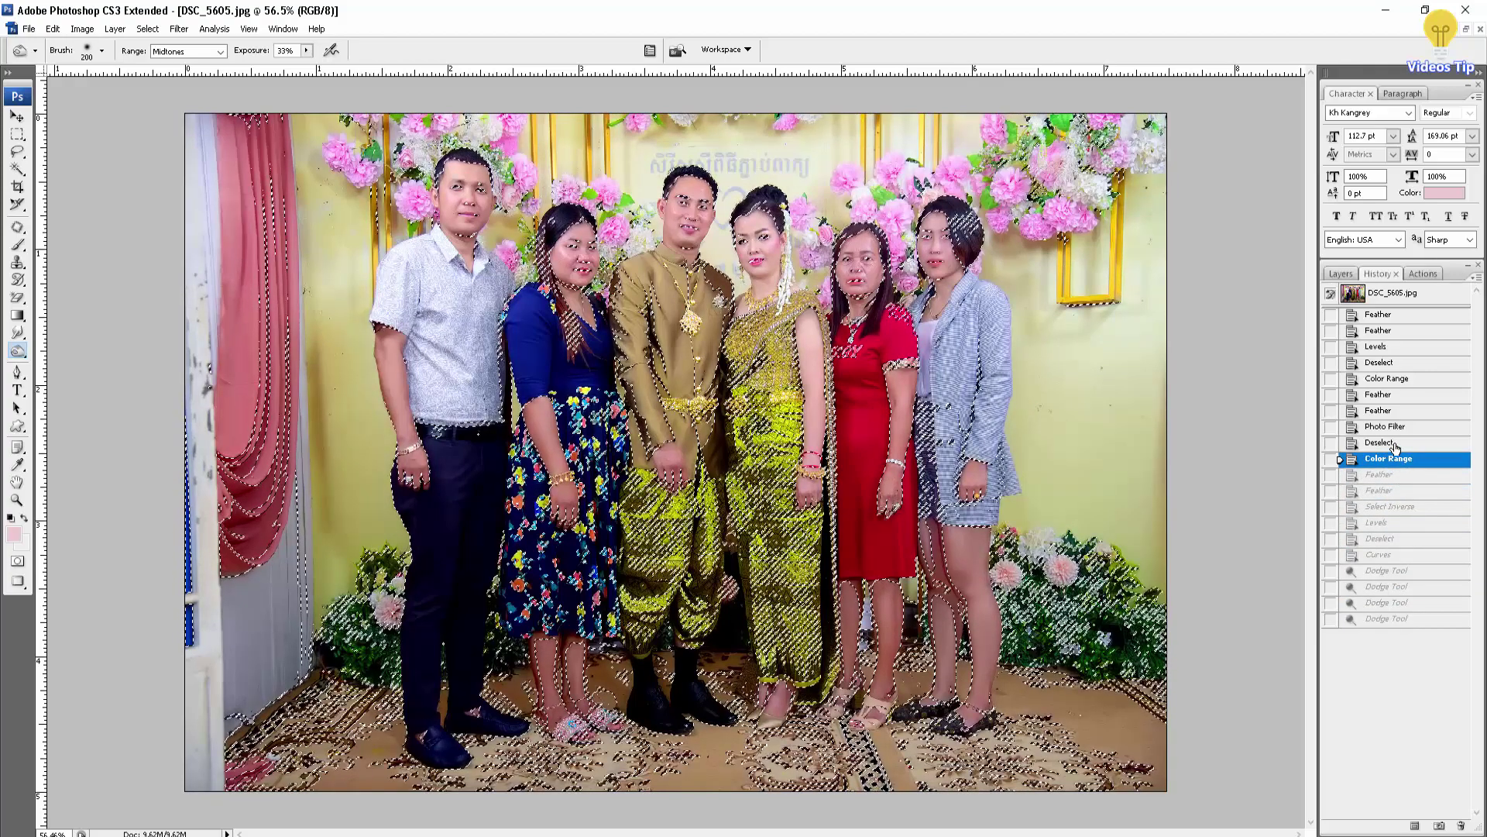
{"action": "left_click", "coordinate": [1393, 443]}
{"action": "left_click", "coordinate": [1391, 410]}
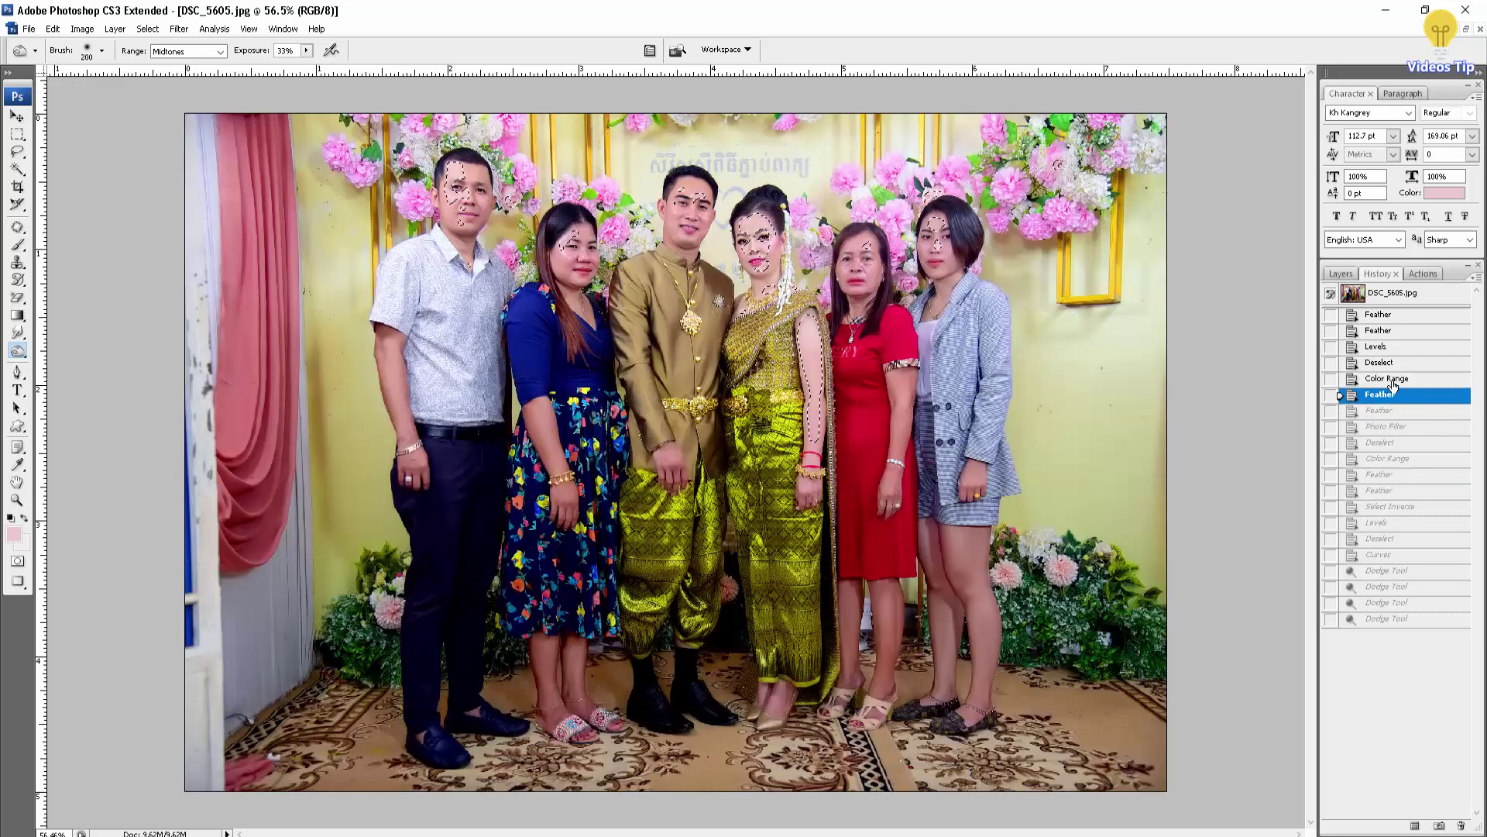
{"action": "left_click", "coordinate": [1392, 378]}
{"action": "left_click", "coordinate": [1392, 362]}
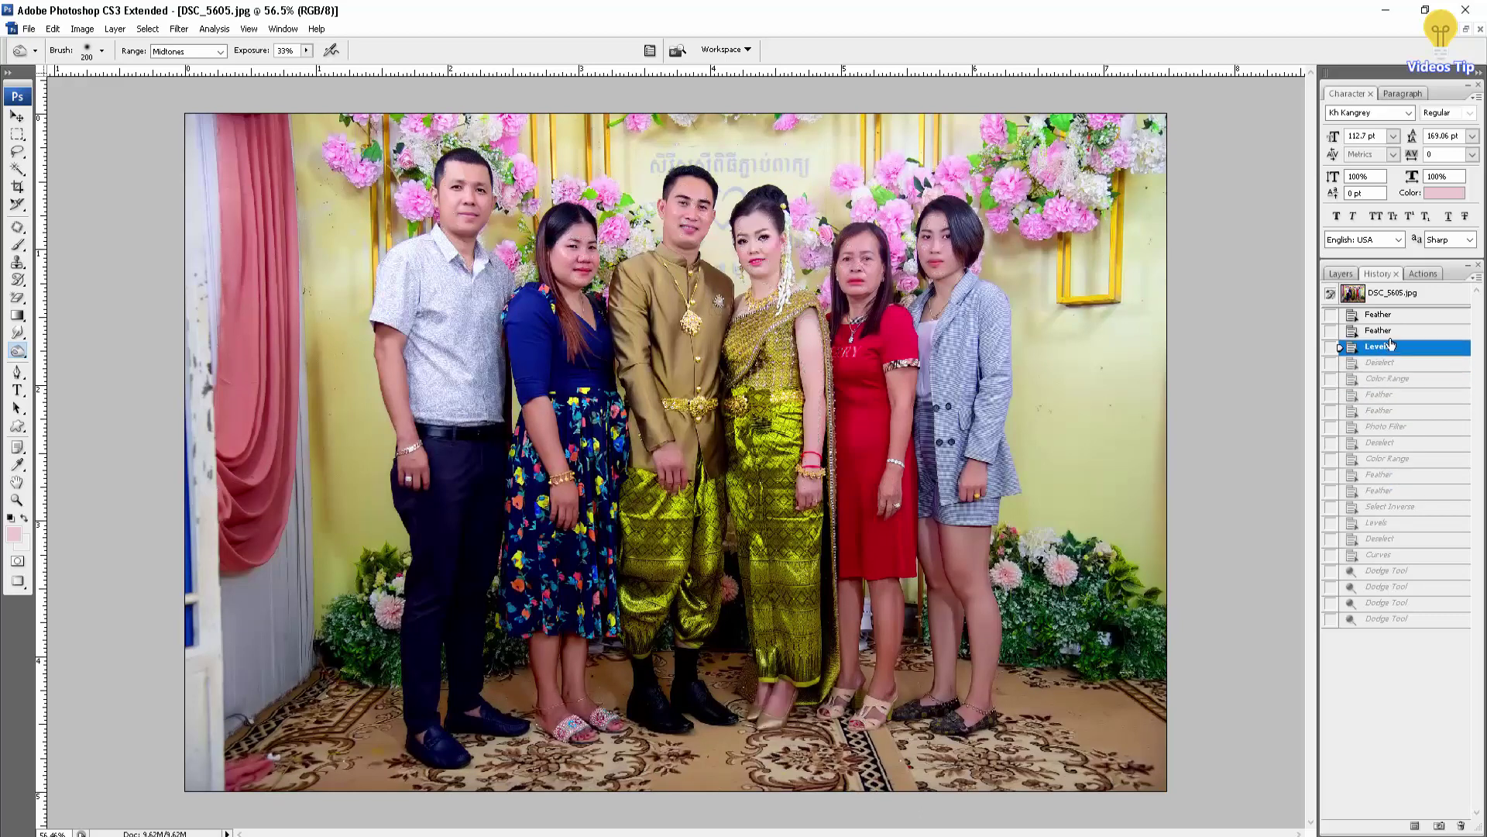
Step: Toggle between the first Feather state and the last Dodge Tool state to compare
{"action": "left_click", "coordinate": [1391, 331]}
{"action": "left_click", "coordinate": [1392, 314]}
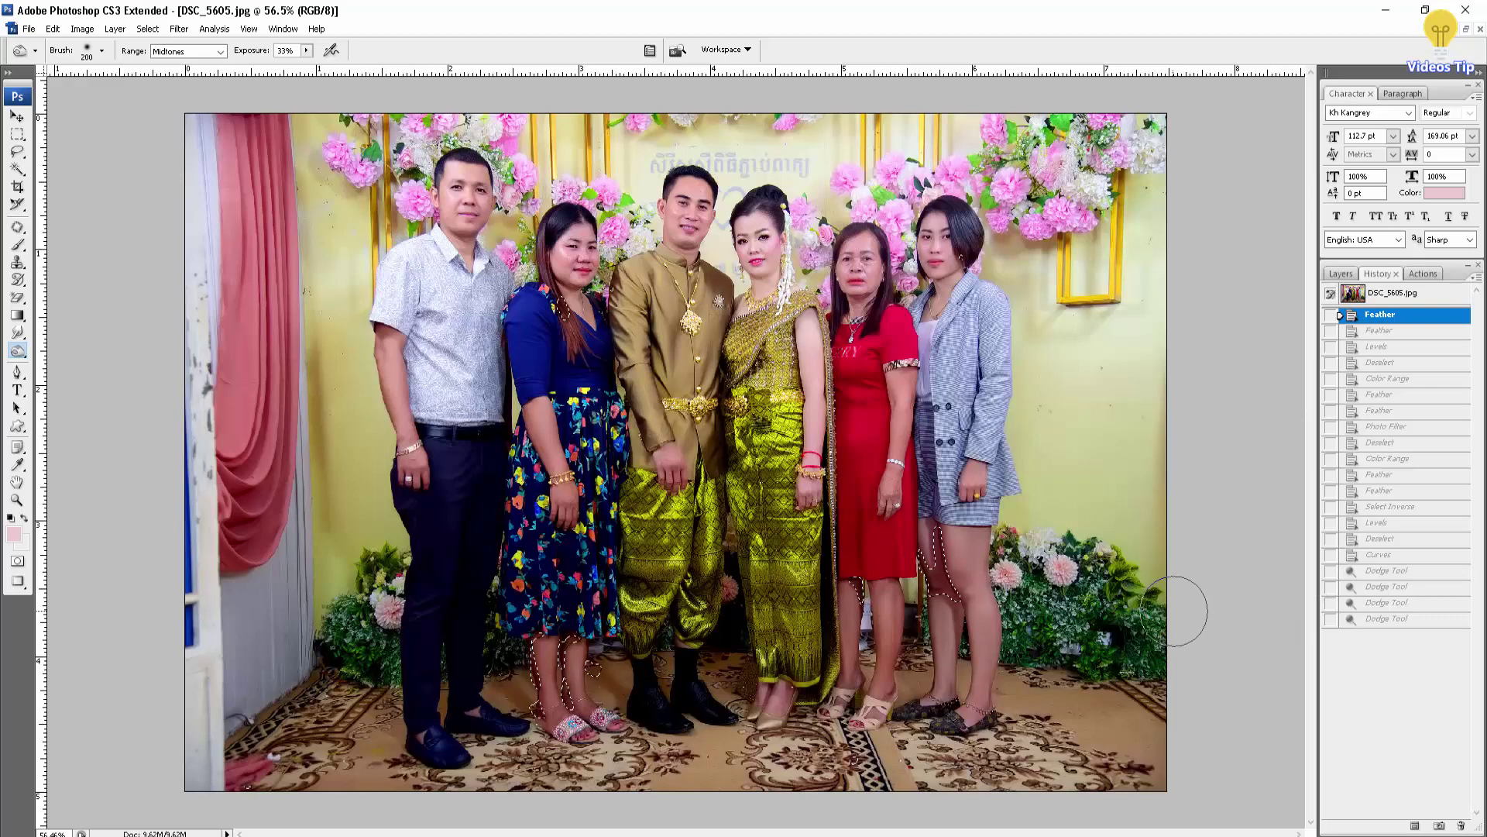
{"action": "left_click", "coordinate": [1365, 618]}
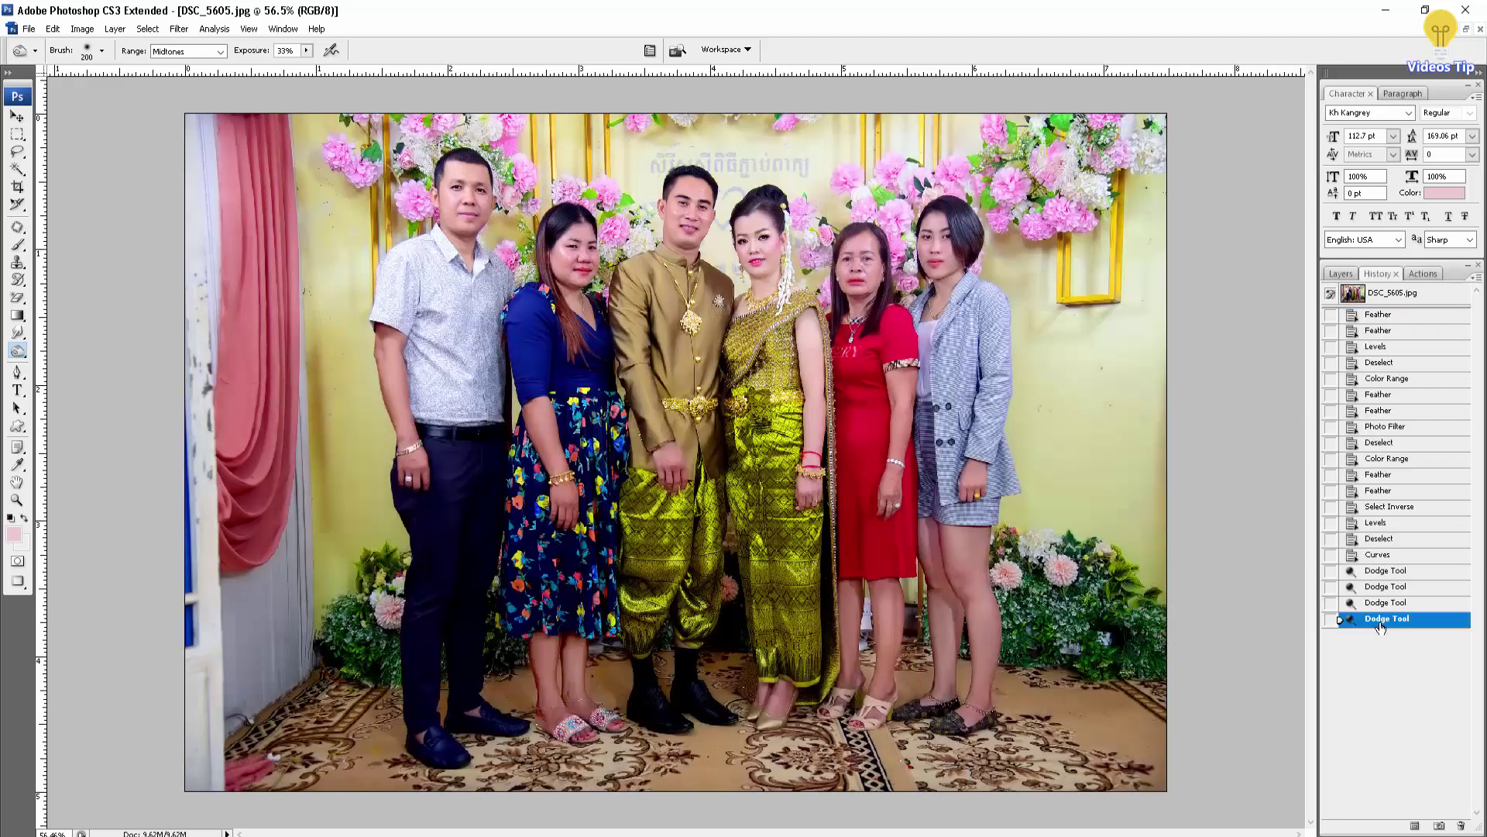
{"action": "left_click", "coordinate": [1392, 318]}
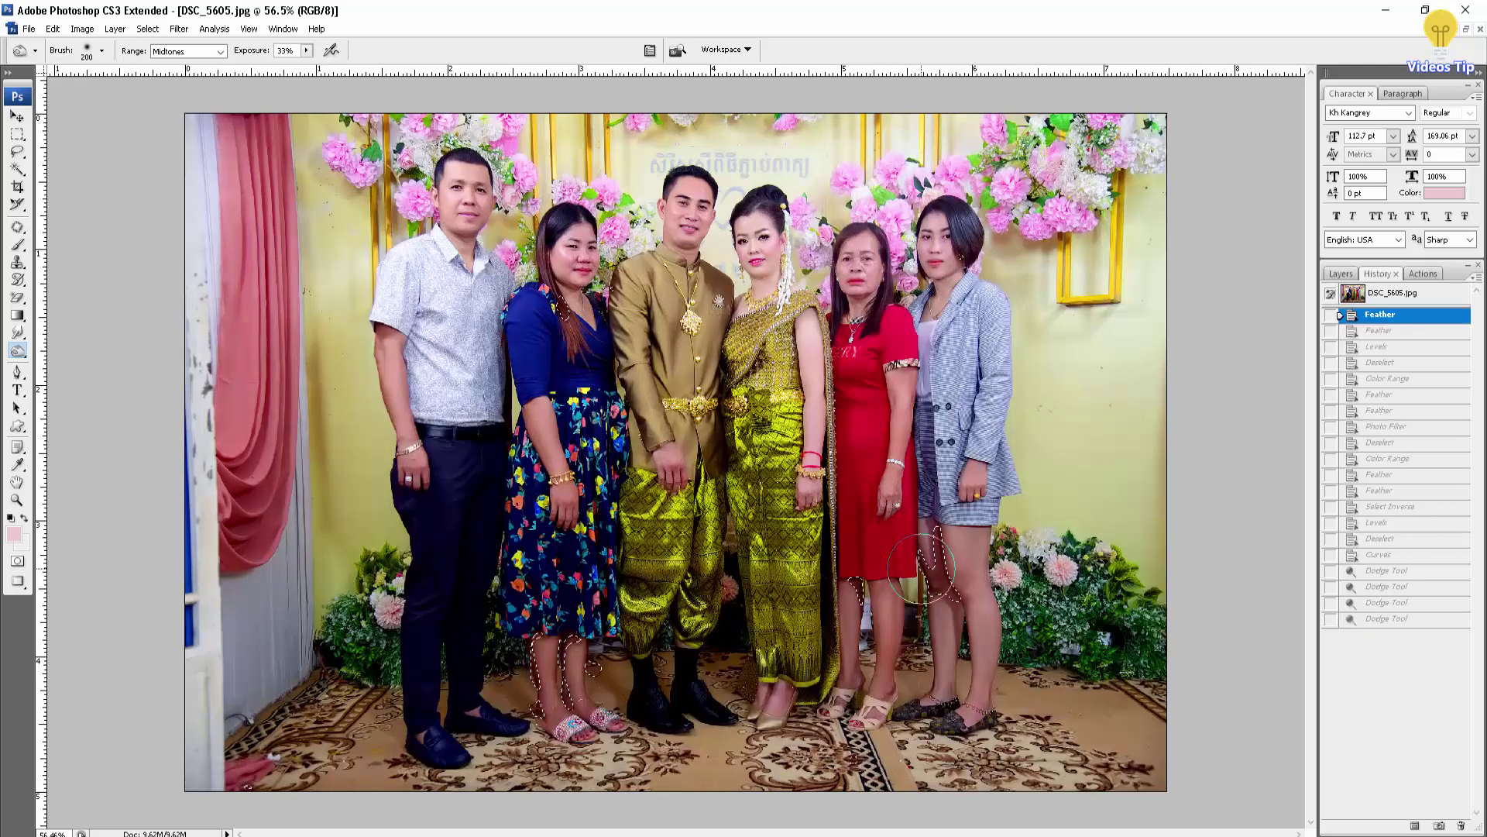
{"action": "left_click", "coordinate": [1400, 620]}
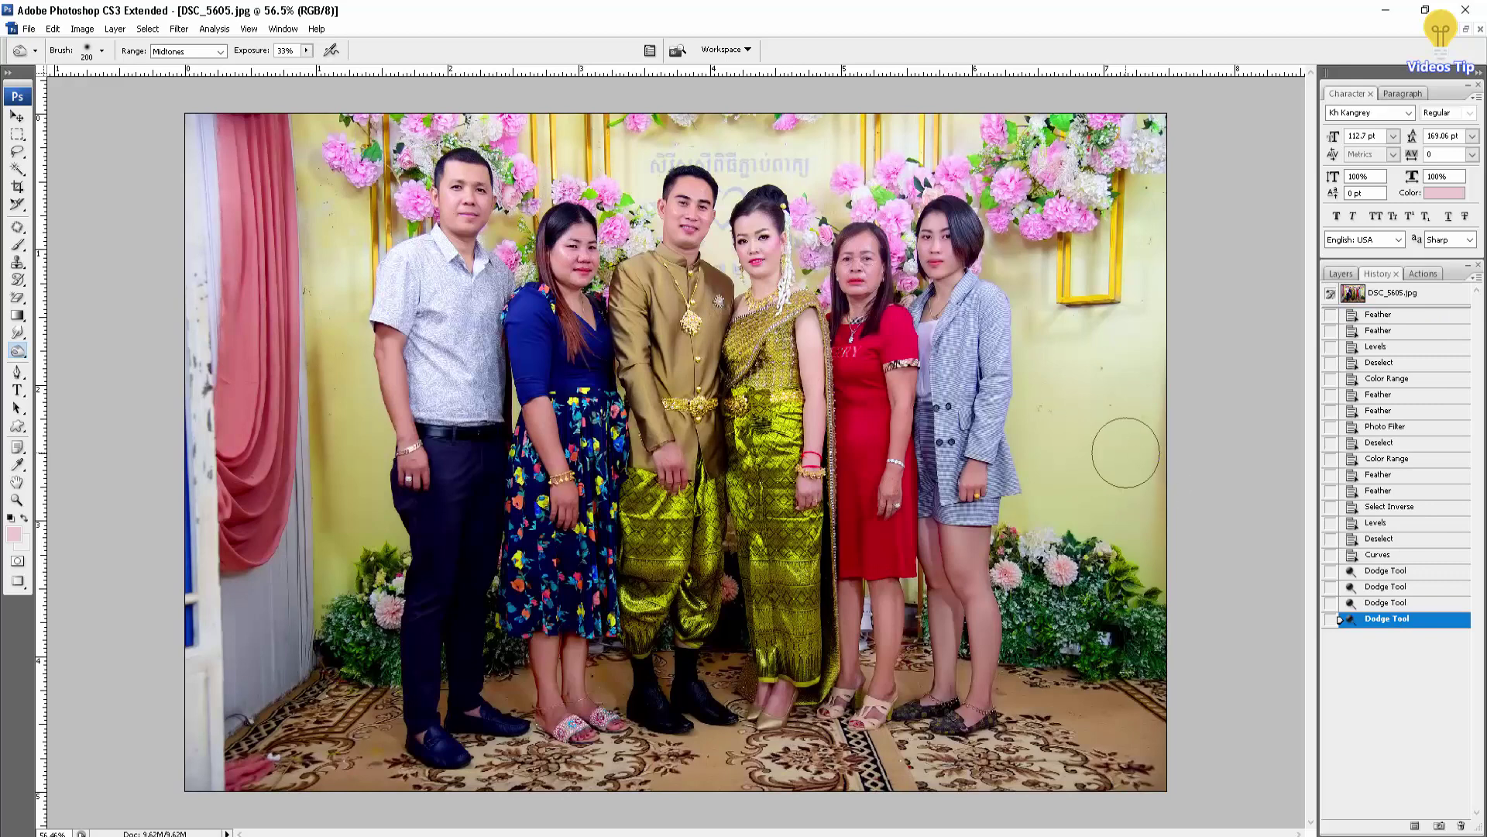
Step: Compare against the top snapshot, finishing on the last Dodge Tool state
{"action": "left_click", "coordinate": [1371, 319]}
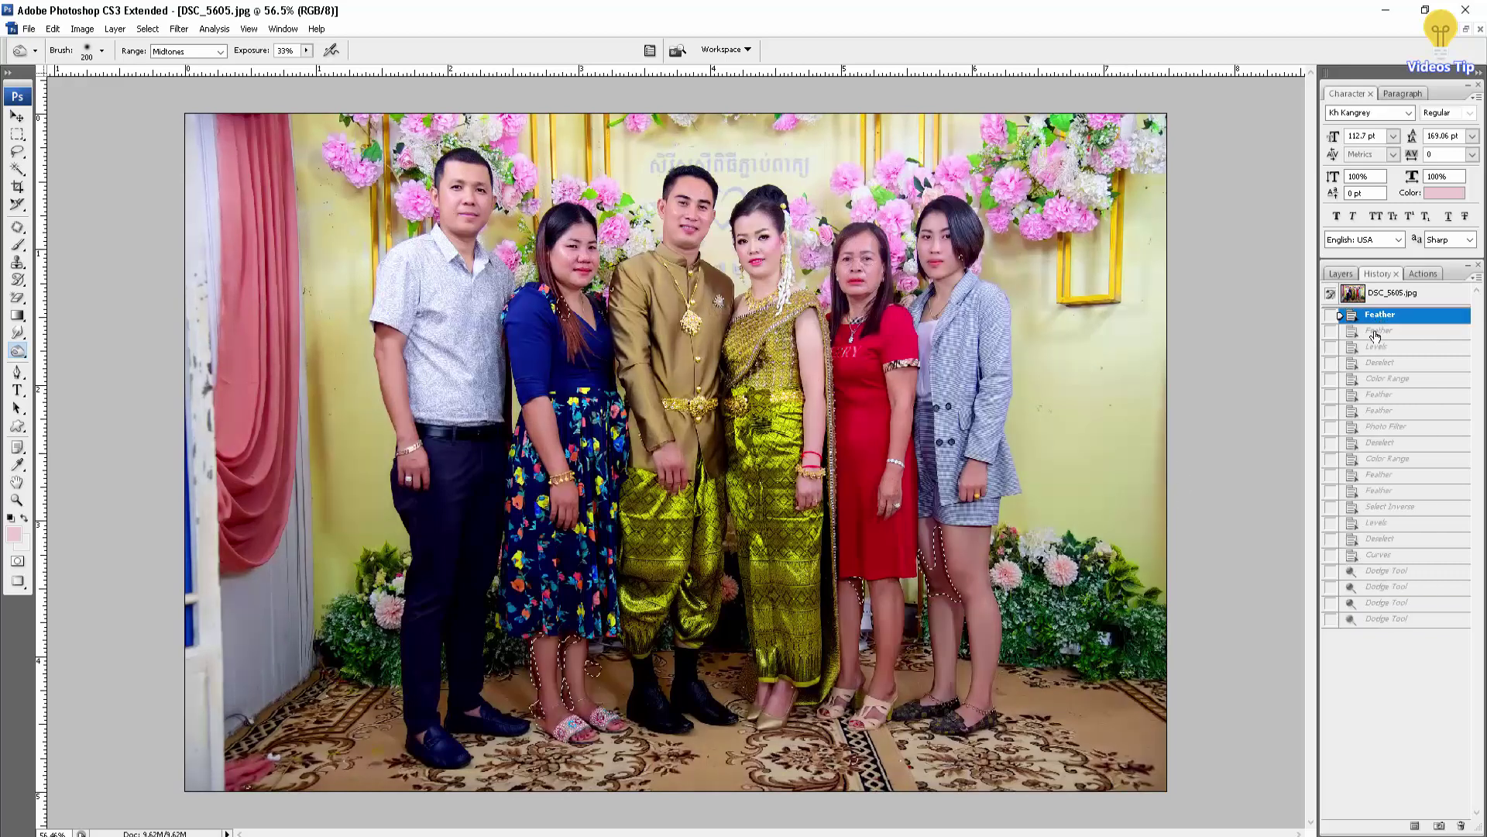
{"action": "key", "text": "ctrl+z"}
{"action": "key", "text": "ctrl+z"}
{"action": "key", "text": "ctrl+z"}
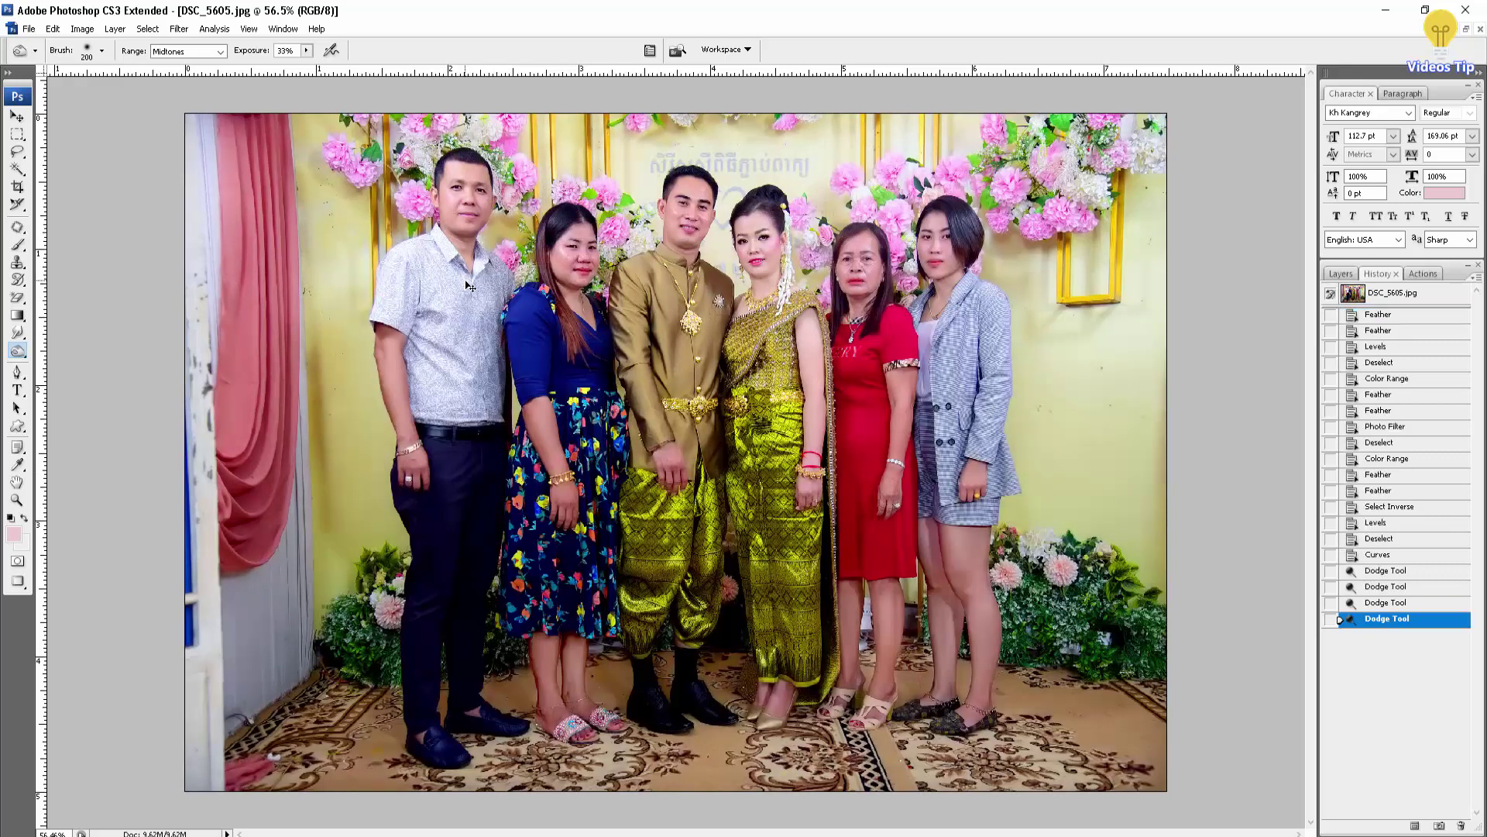
{"action": "key", "text": "ctrl+z"}
{"action": "key", "text": "ctrl+z"}
{"action": "key", "text": "ctrl+z"}
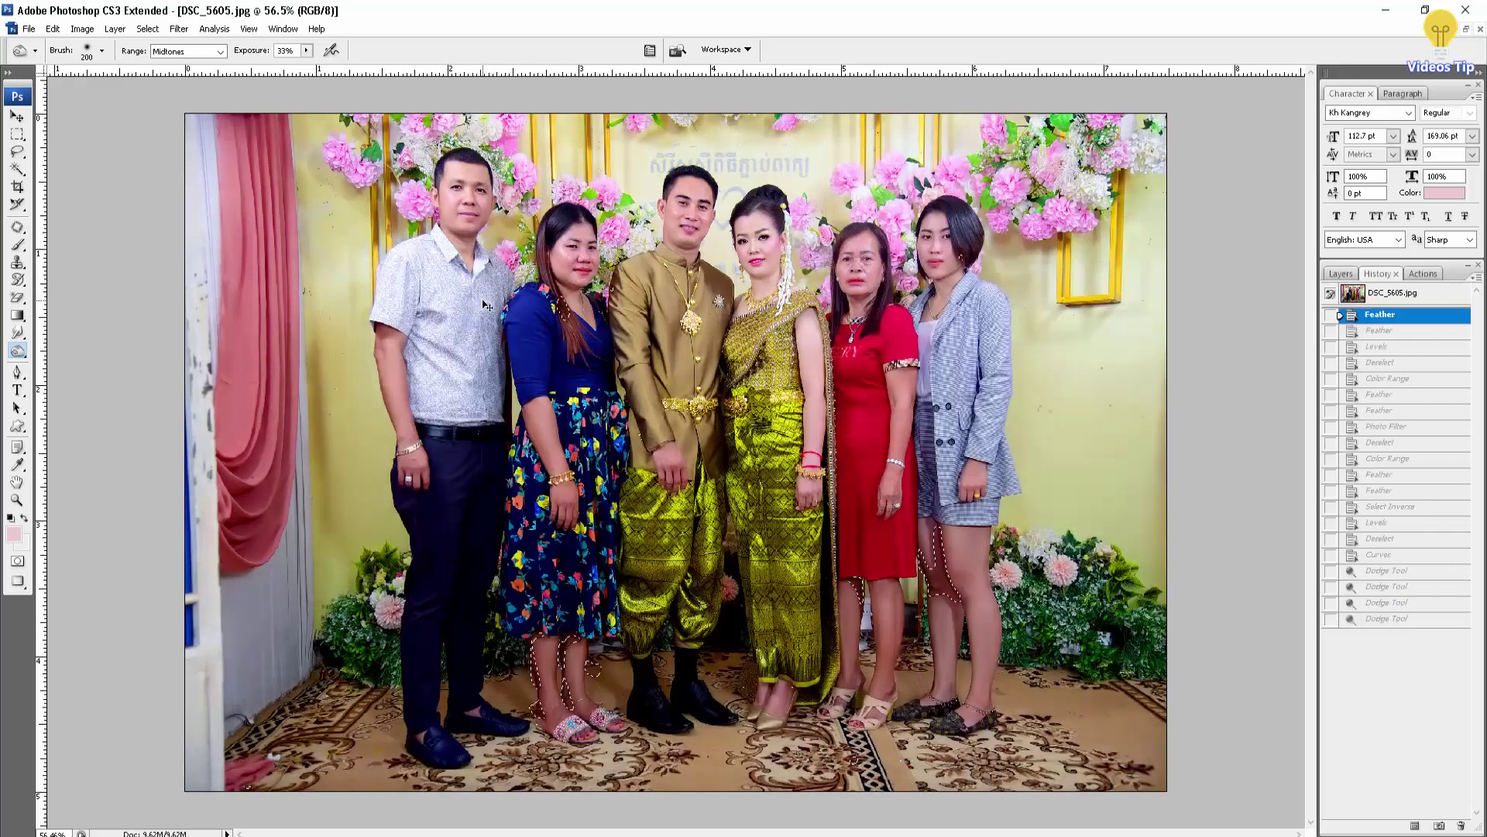
{"action": "key", "text": "ctrl+z"}
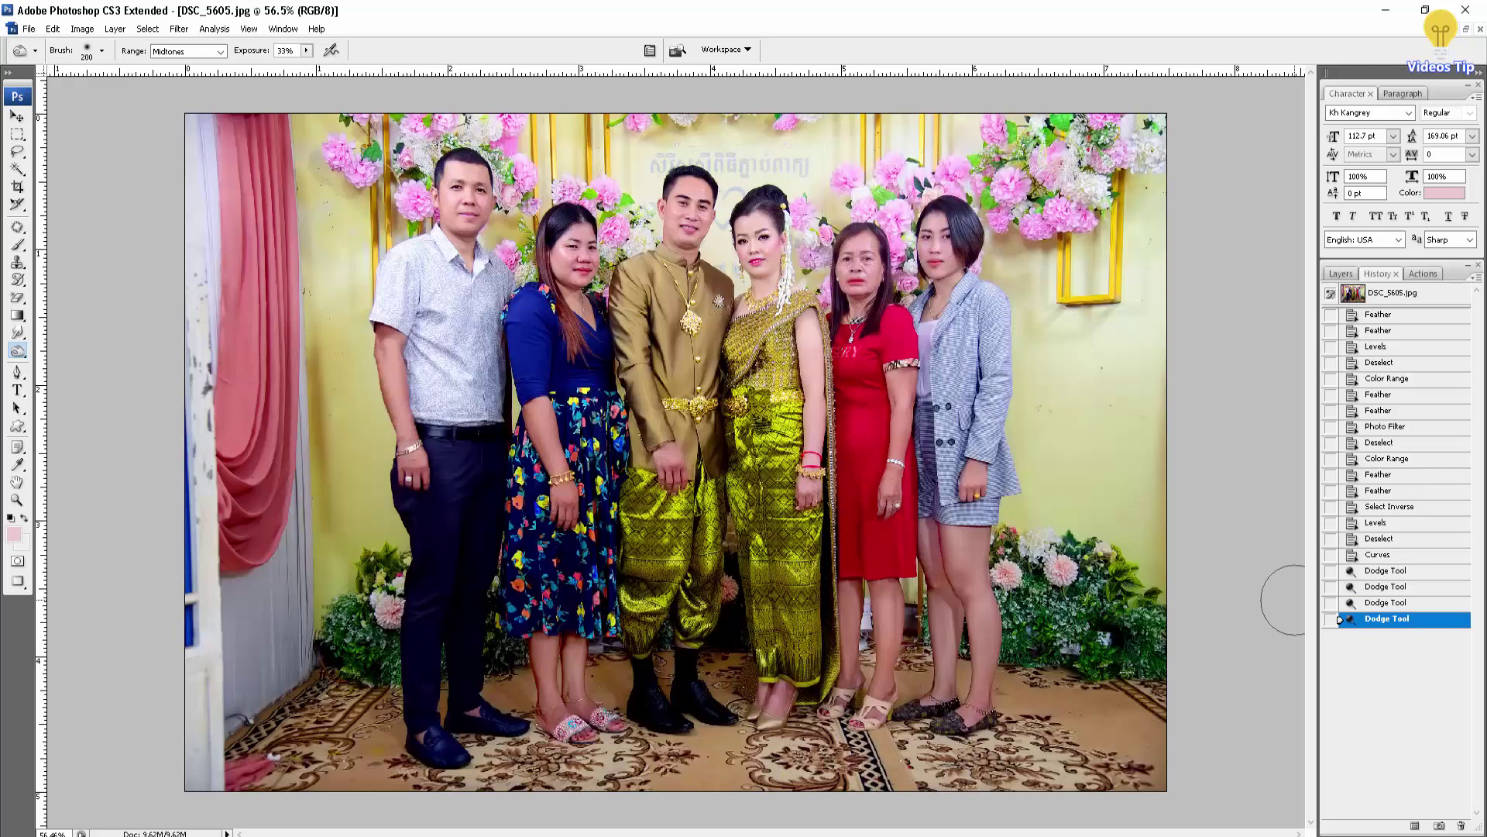
{"action": "left_click", "coordinate": [1392, 293]}
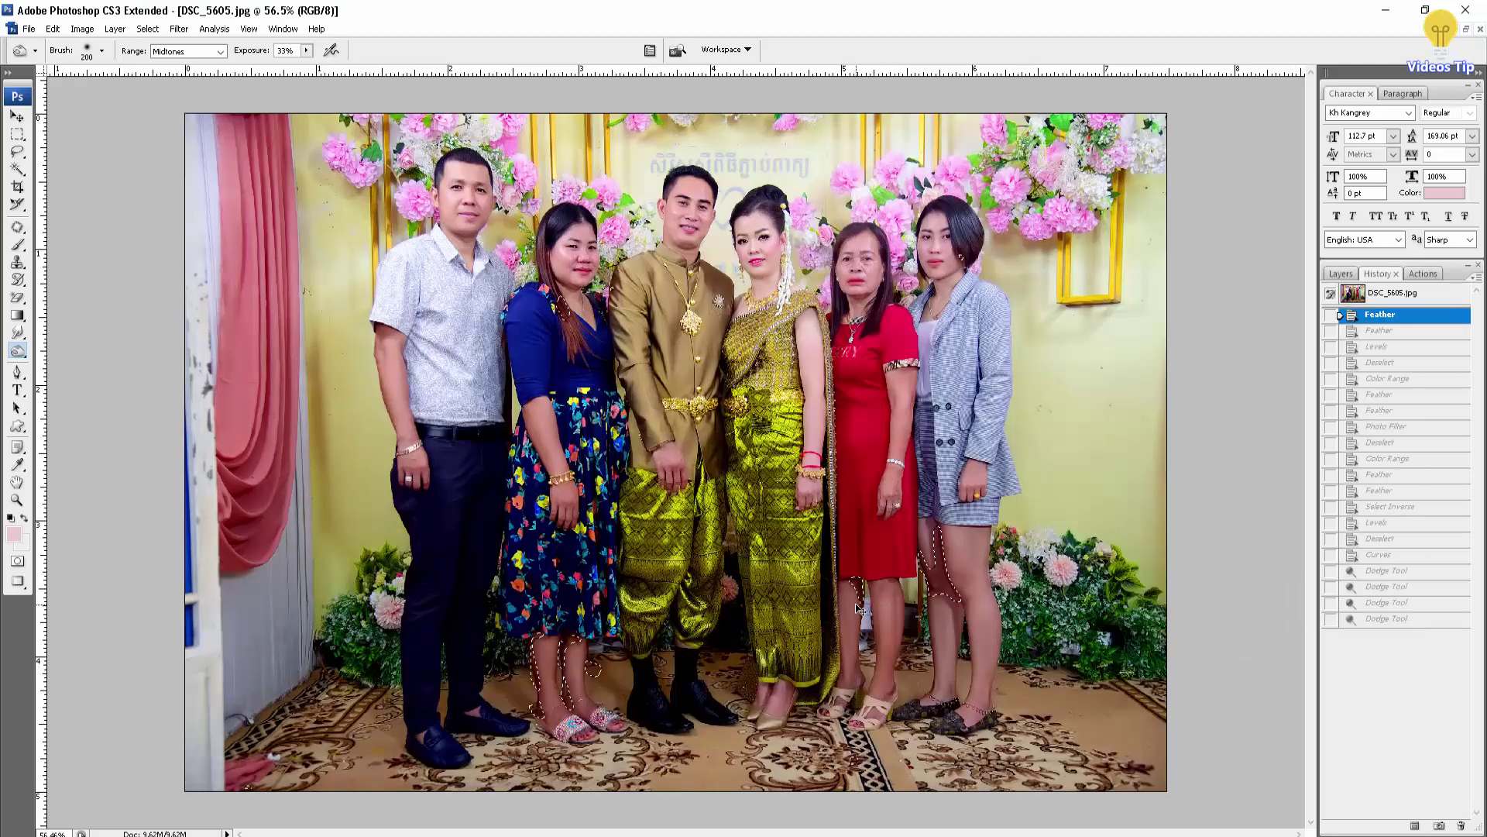
{"action": "left_click", "coordinate": [1386, 618]}
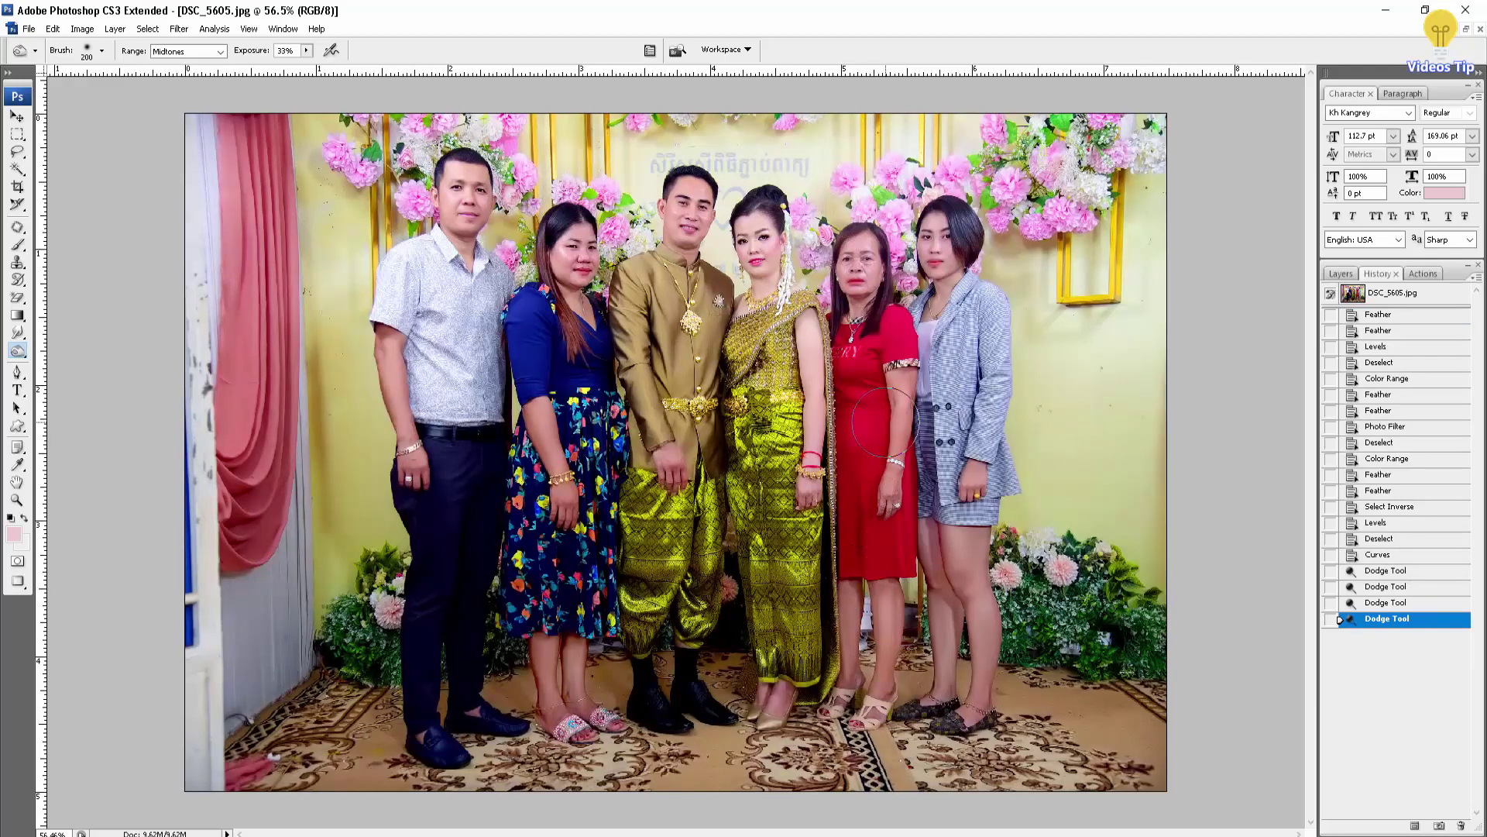
Step: Marquee-select the red-dress woman's face and feather the selection twice
{"action": "key", "text": "m"}
{"action": "left_click_drag", "start_coordinate": [900, 317], "coordinate": [899, 328]}
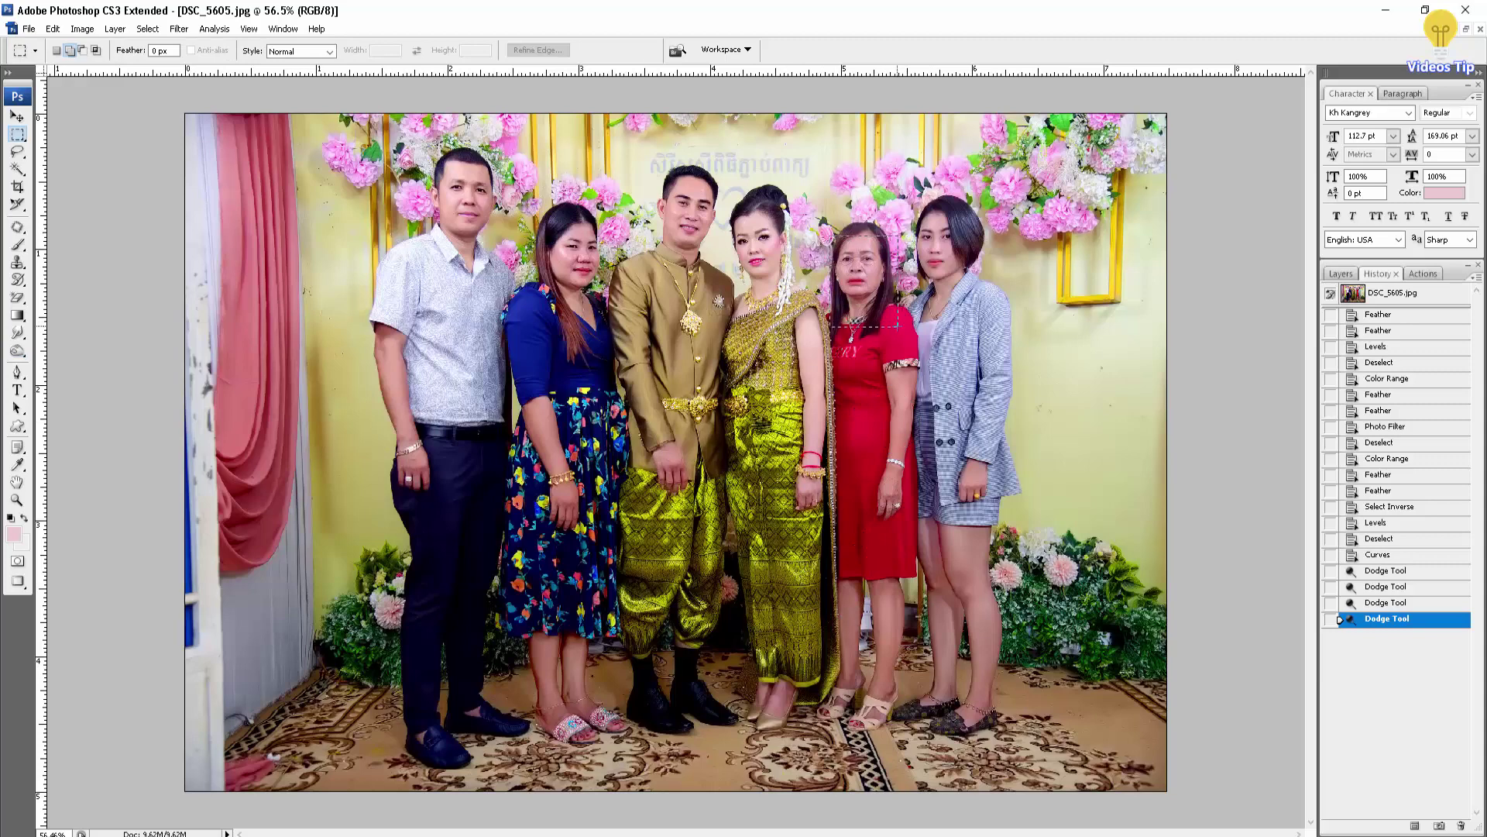
{"action": "key", "text": "ctrl+alt+d"}
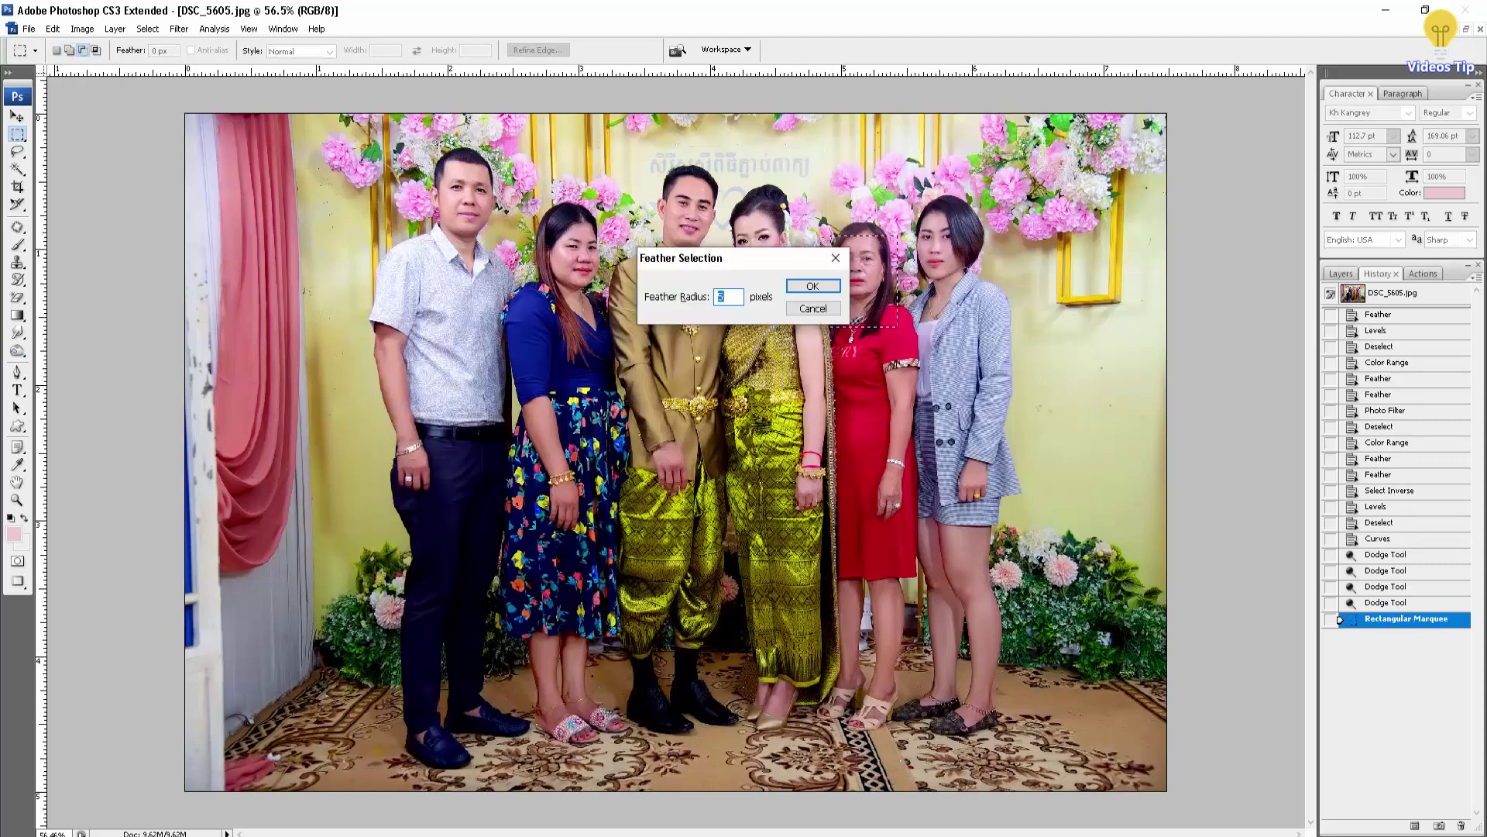
{"action": "key", "text": "Return"}
{"action": "key", "text": "ctrl+alt+d"}
{"action": "key", "text": "Return"}
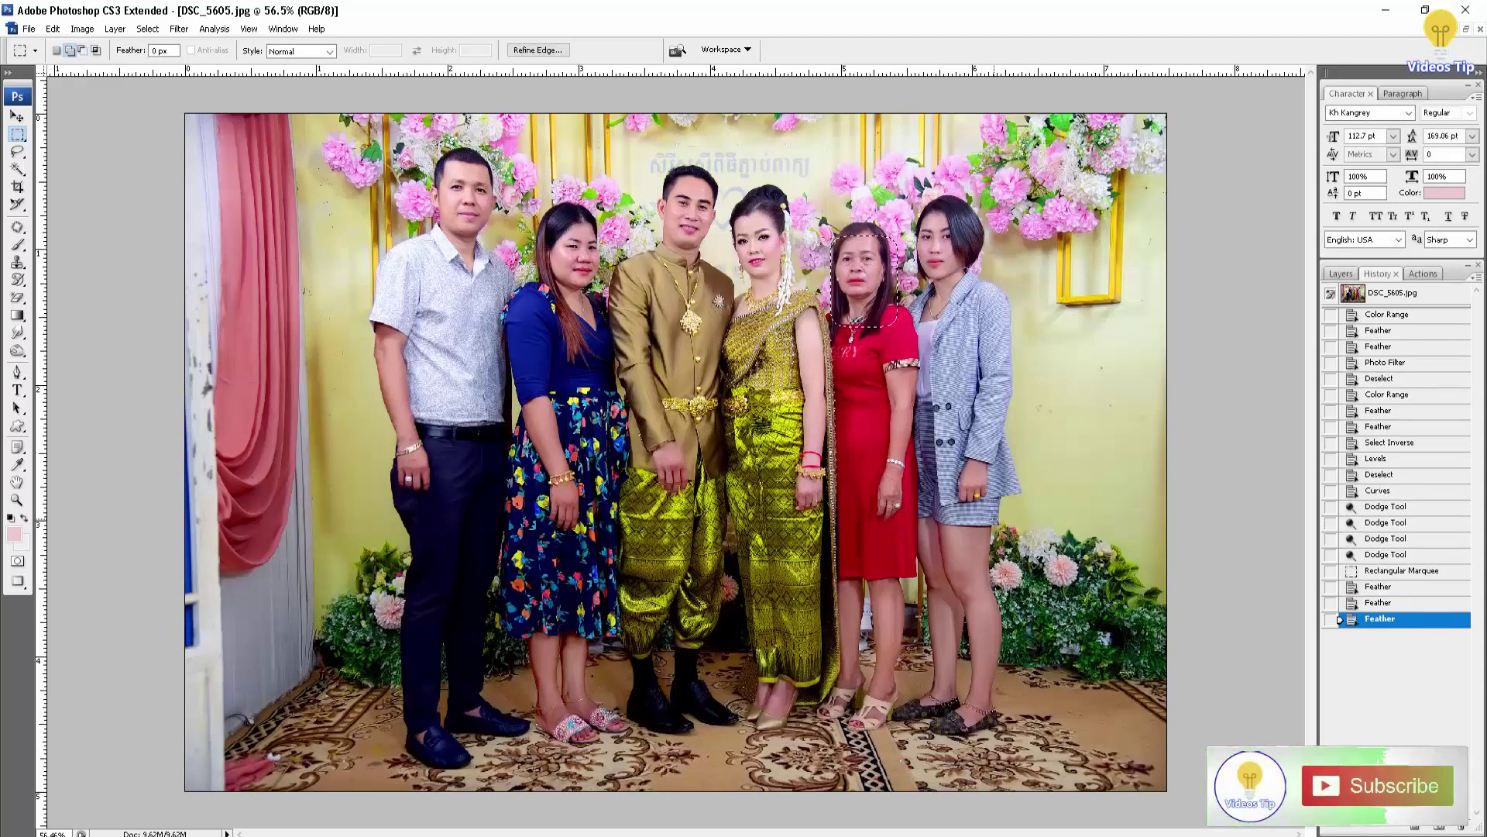
Step: Brighten the face with a Curves lift (190→202), deselect, then undo back to Feather
{"action": "key", "text": "ctrl+m"}
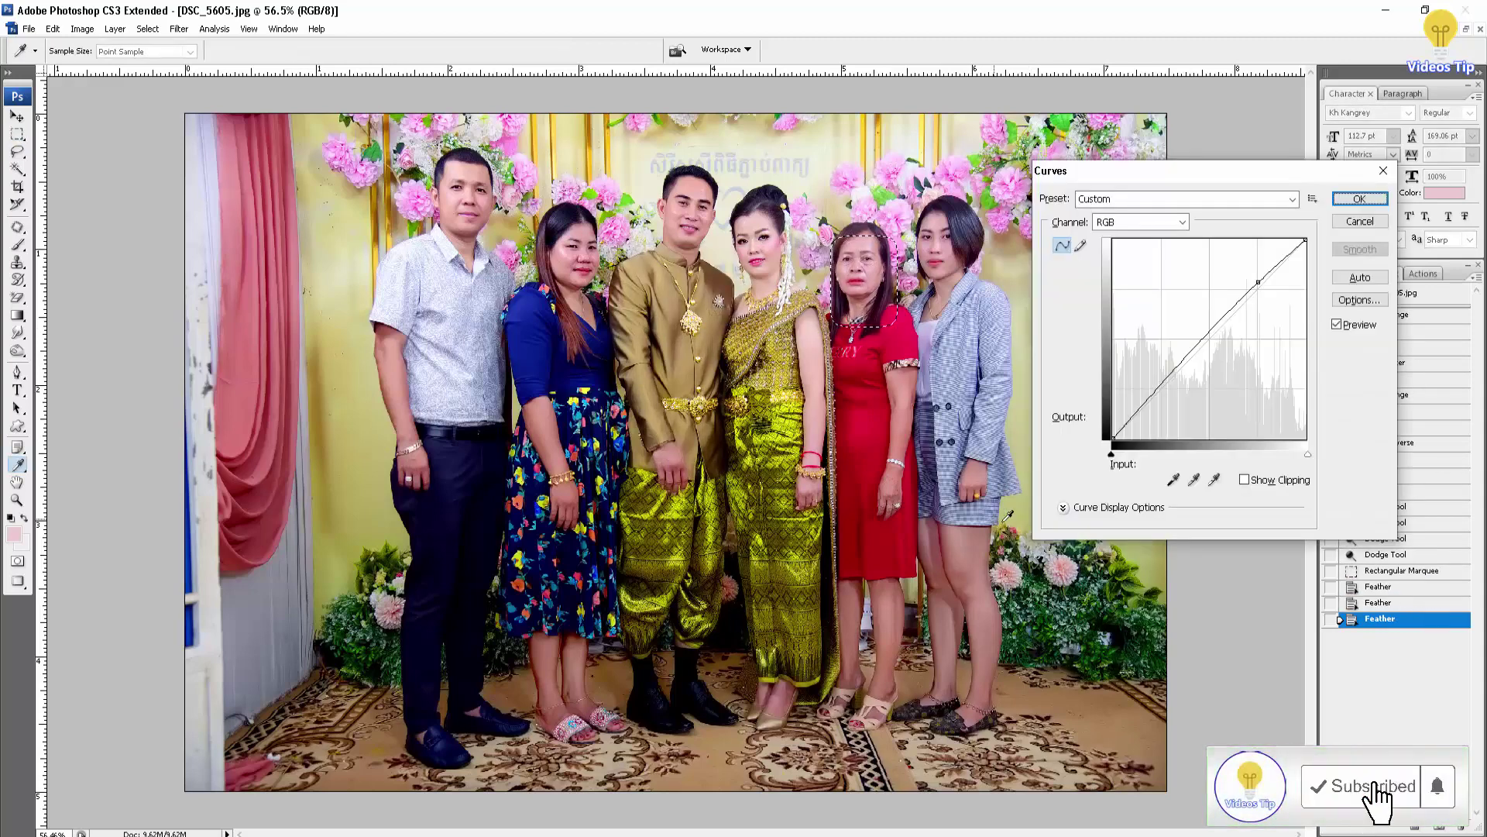
{"action": "left_click_drag", "start_coordinate": [1257, 281], "coordinate": [1248, 275]}
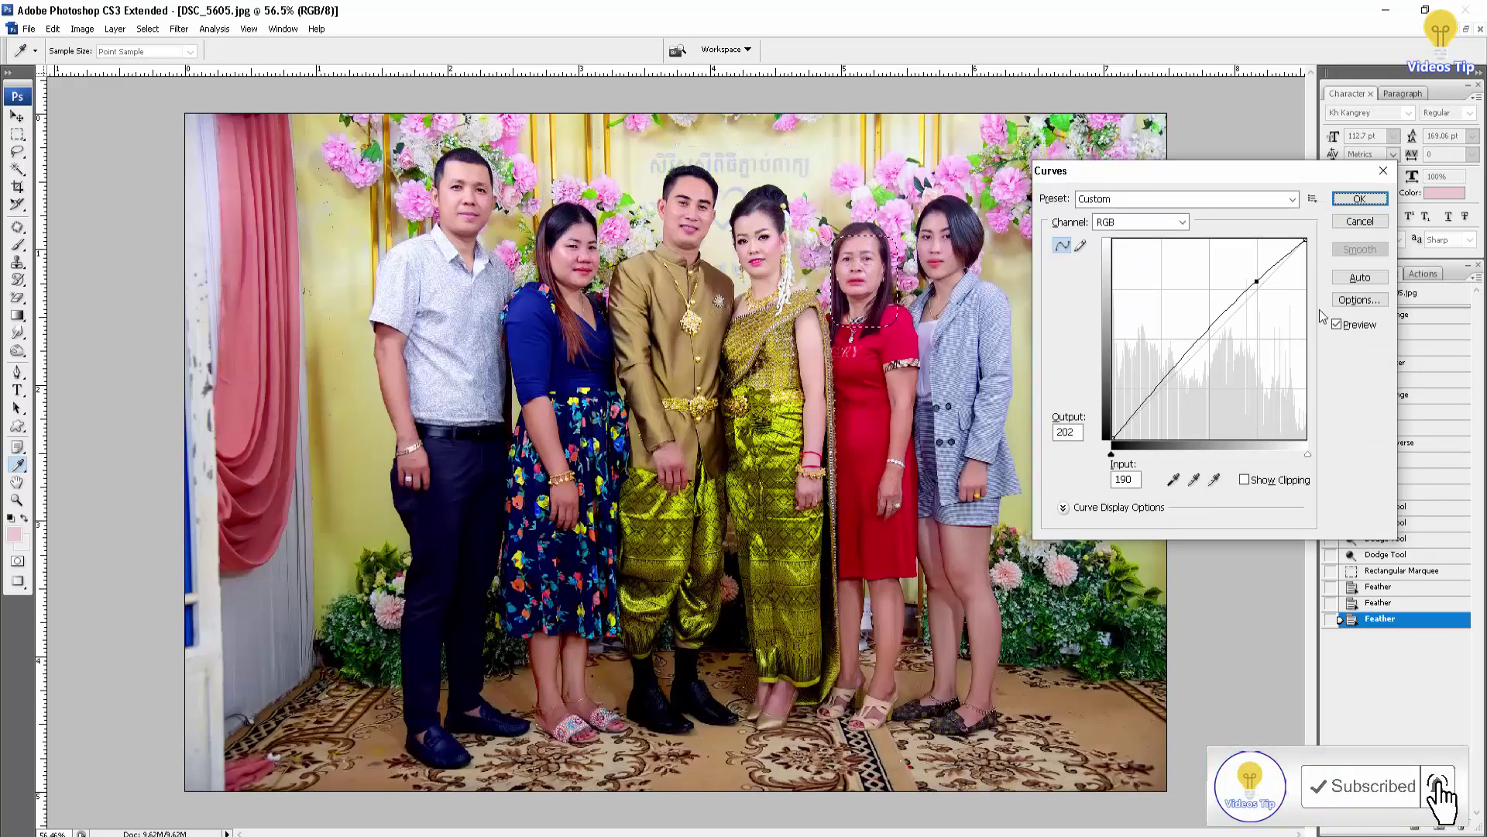
{"action": "key", "text": "Return"}
{"action": "key", "text": "m"}
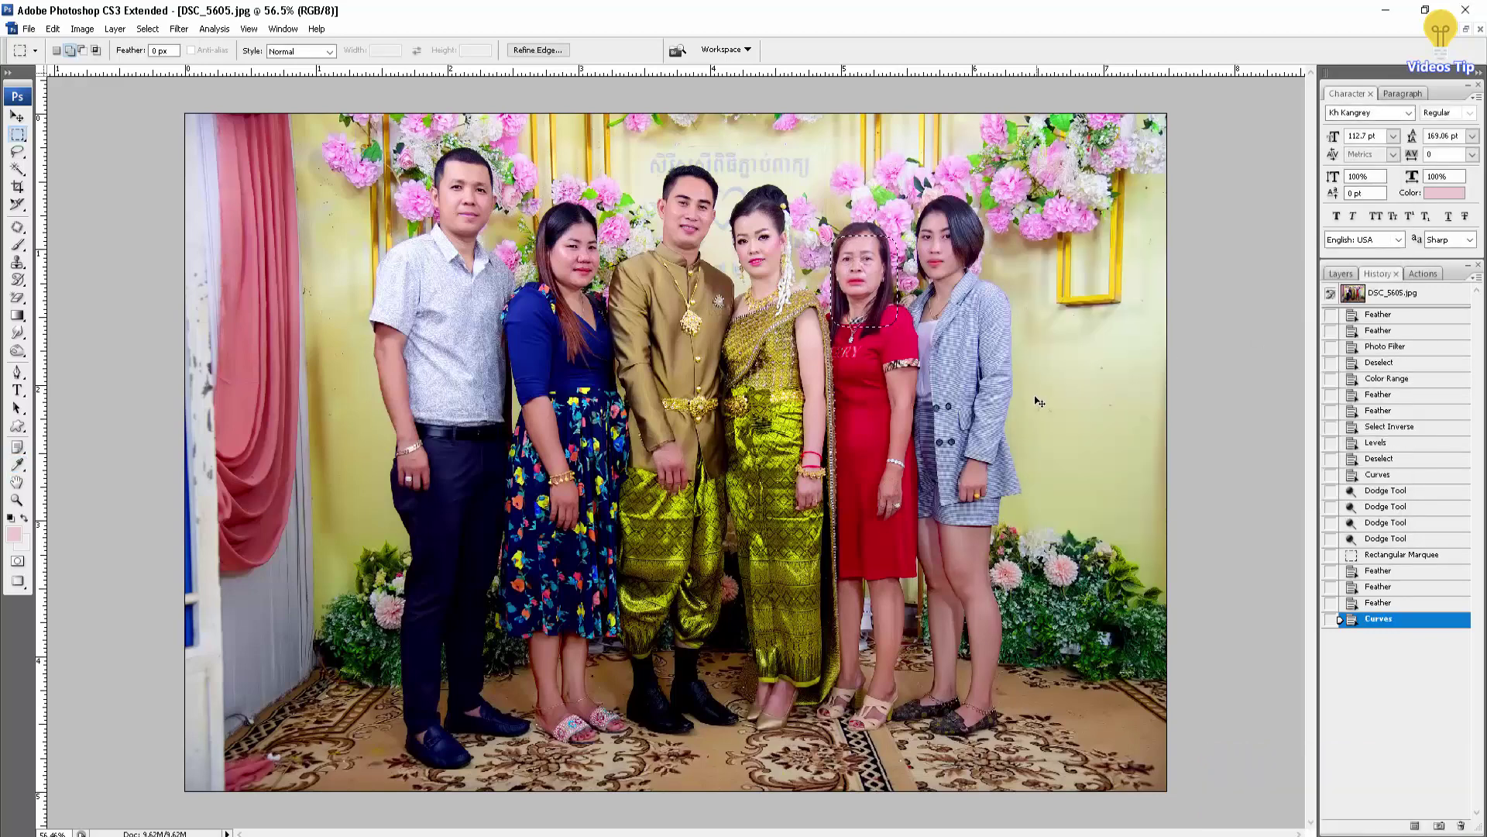
{"action": "key", "text": "ctrl+d"}
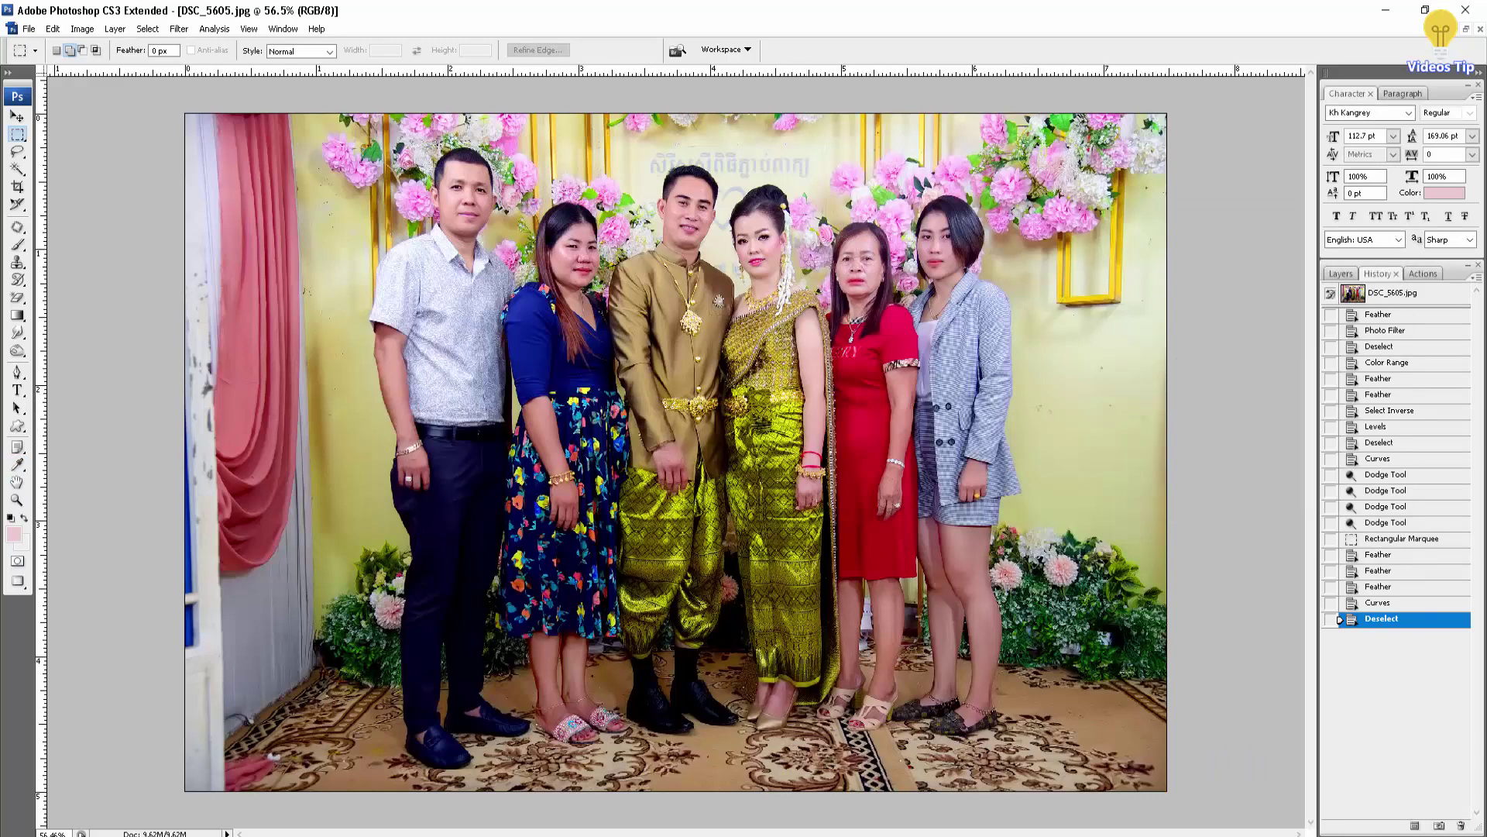
{"action": "left_click", "coordinate": [1386, 604]}
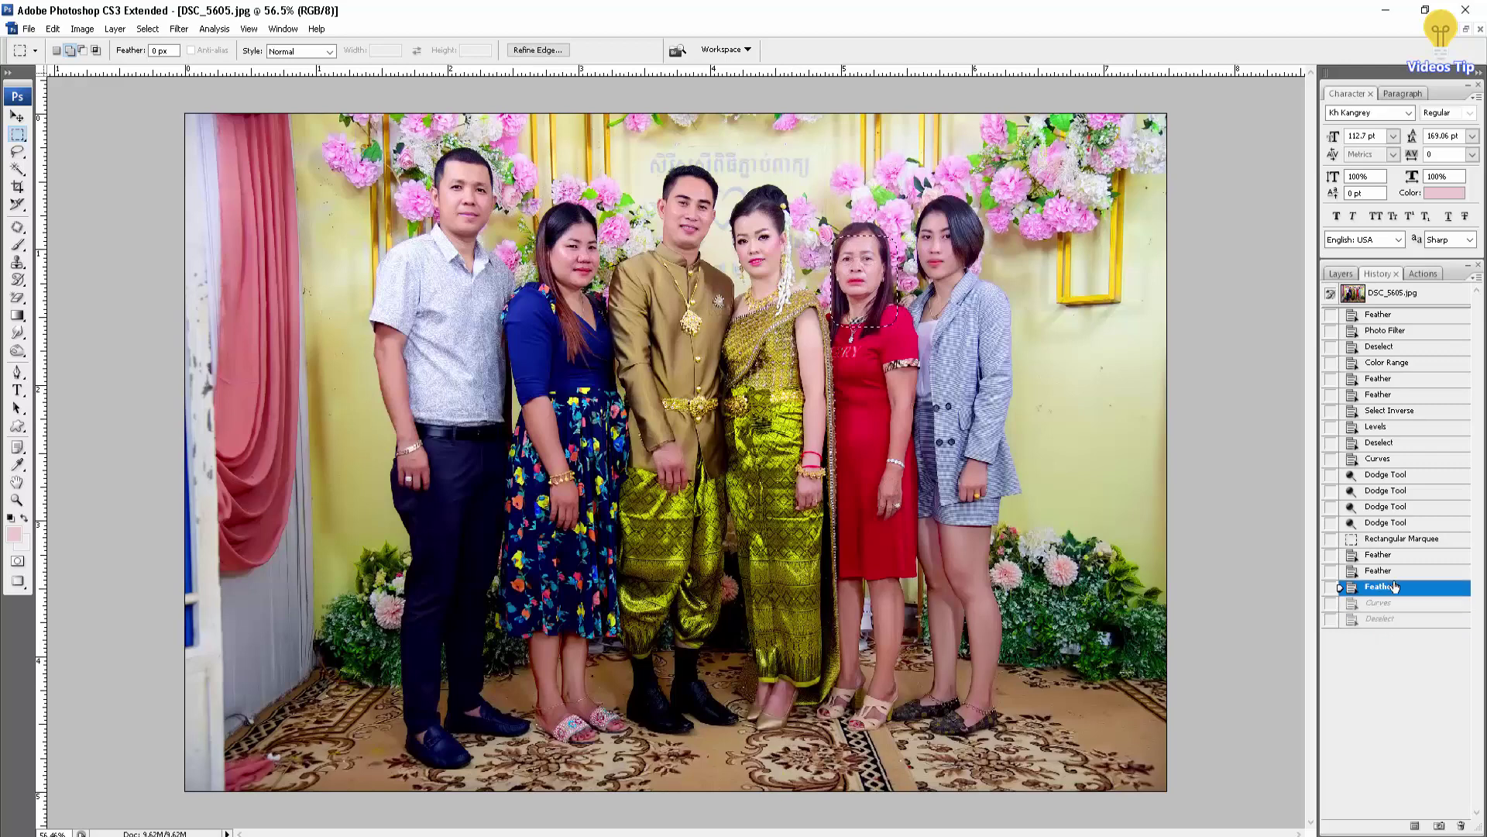
Step: Step the History back through dodging, Curves and feathers to the first Feather state
{"action": "left_click", "coordinate": [1391, 571]}
{"action": "left_click", "coordinate": [1398, 539]}
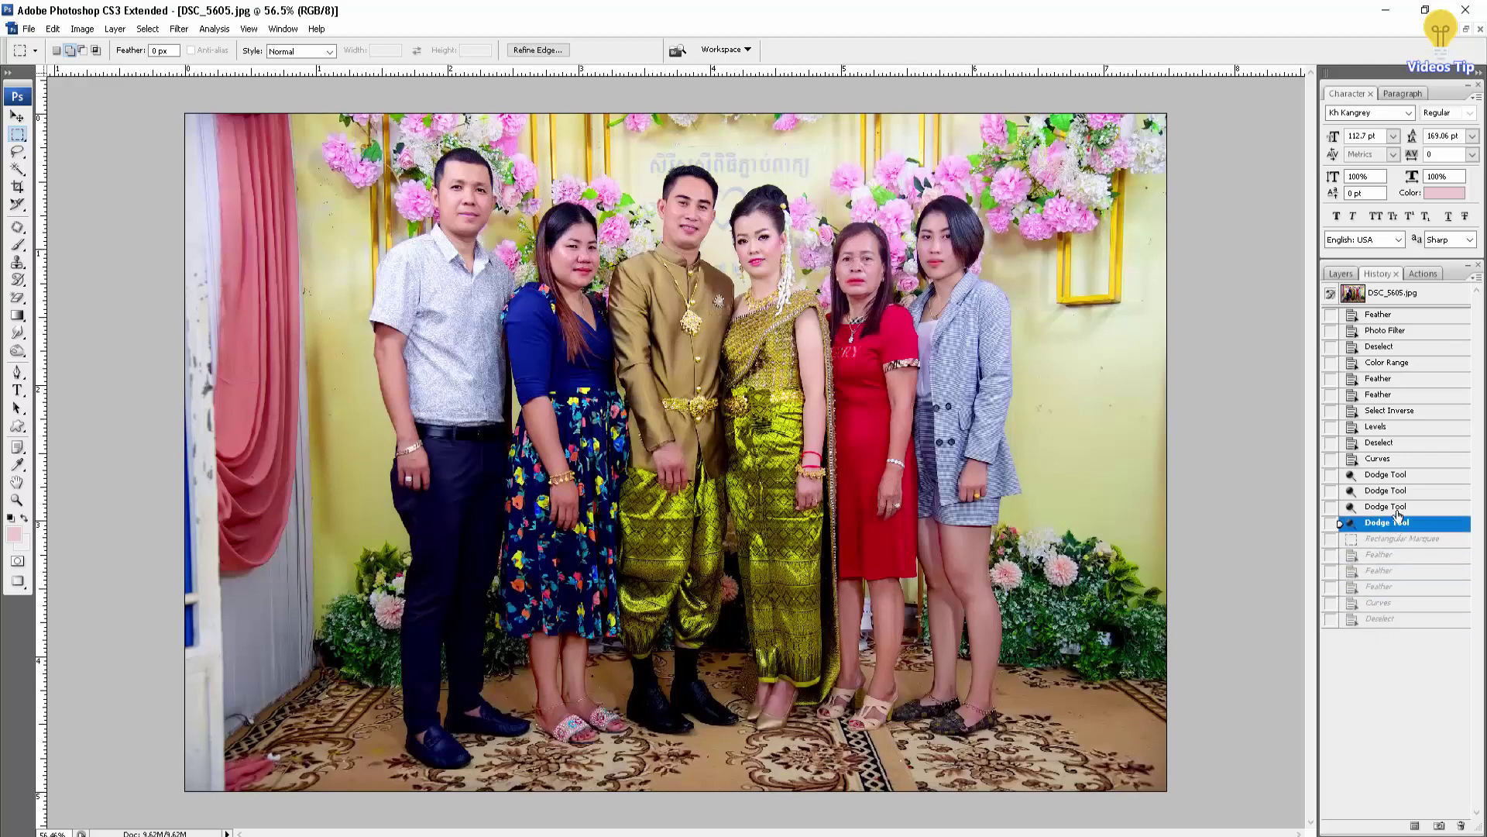
{"action": "left_click", "coordinate": [1398, 505]}
{"action": "left_click", "coordinate": [1399, 474]}
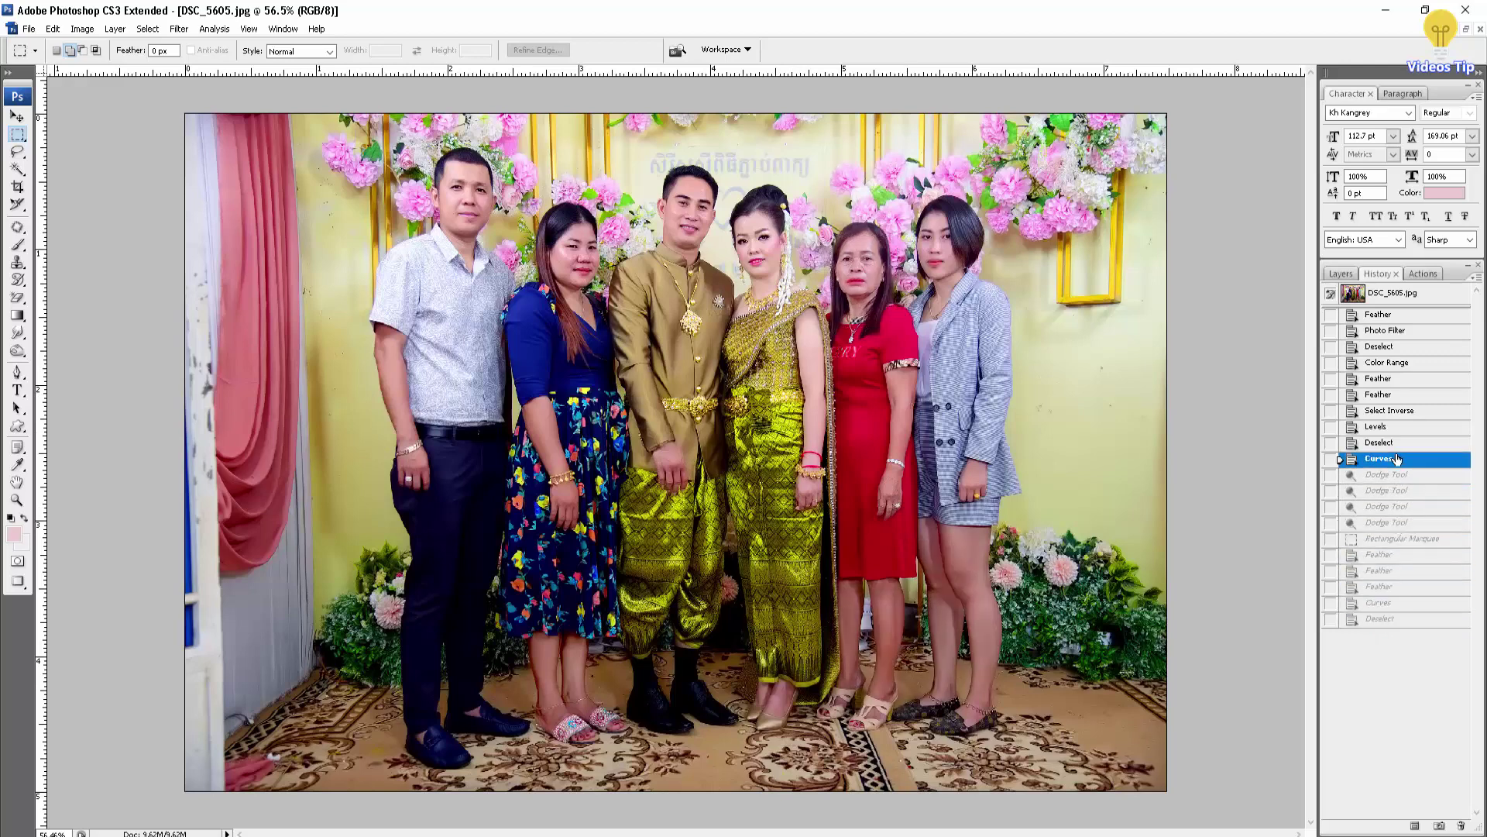
{"action": "left_click", "coordinate": [1396, 442]}
{"action": "left_click", "coordinate": [1402, 426]}
{"action": "left_click", "coordinate": [1401, 409]}
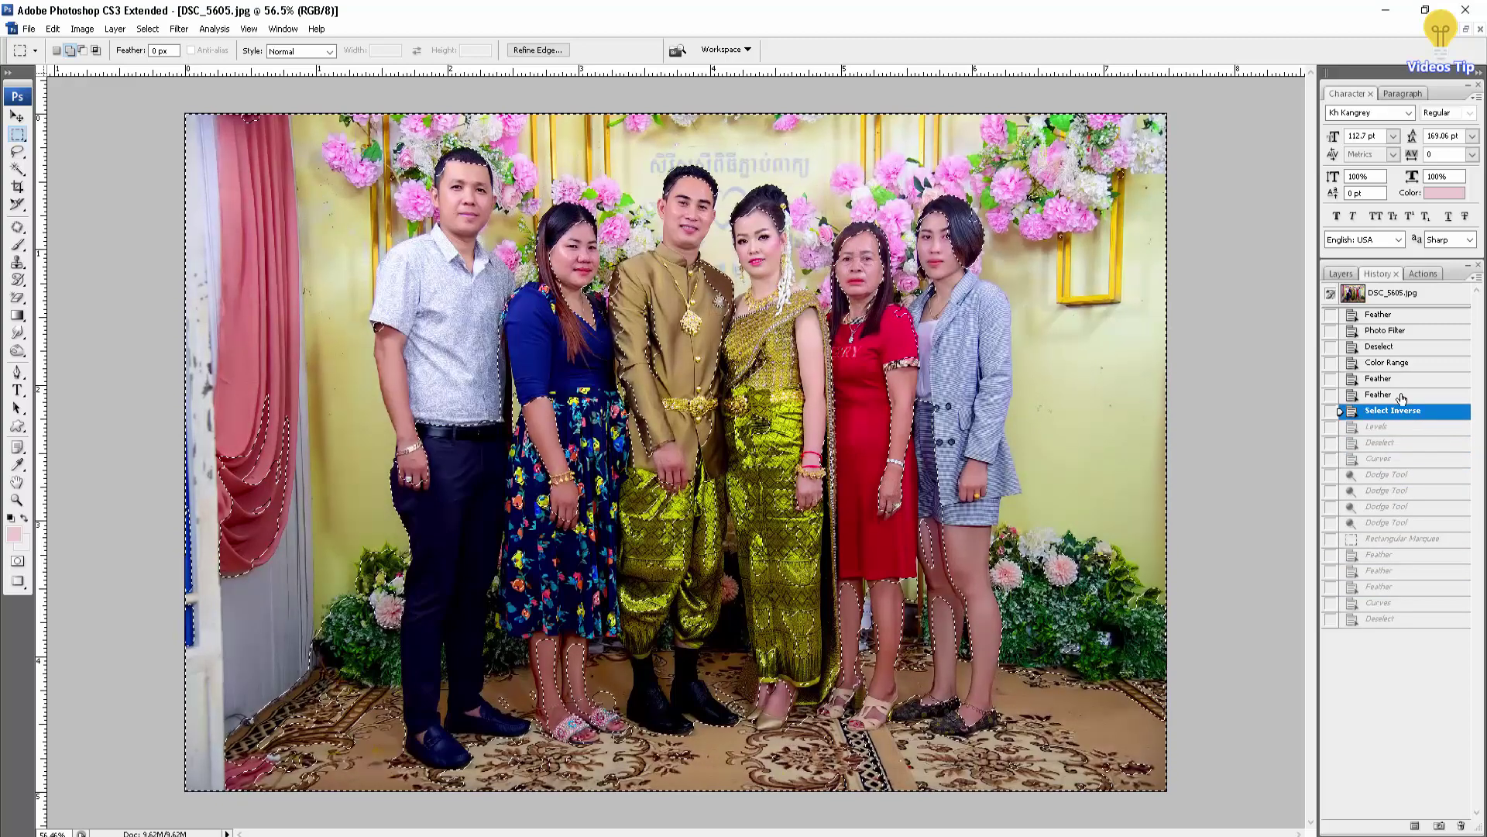
{"action": "left_click", "coordinate": [1400, 394]}
{"action": "left_click", "coordinate": [1400, 361]}
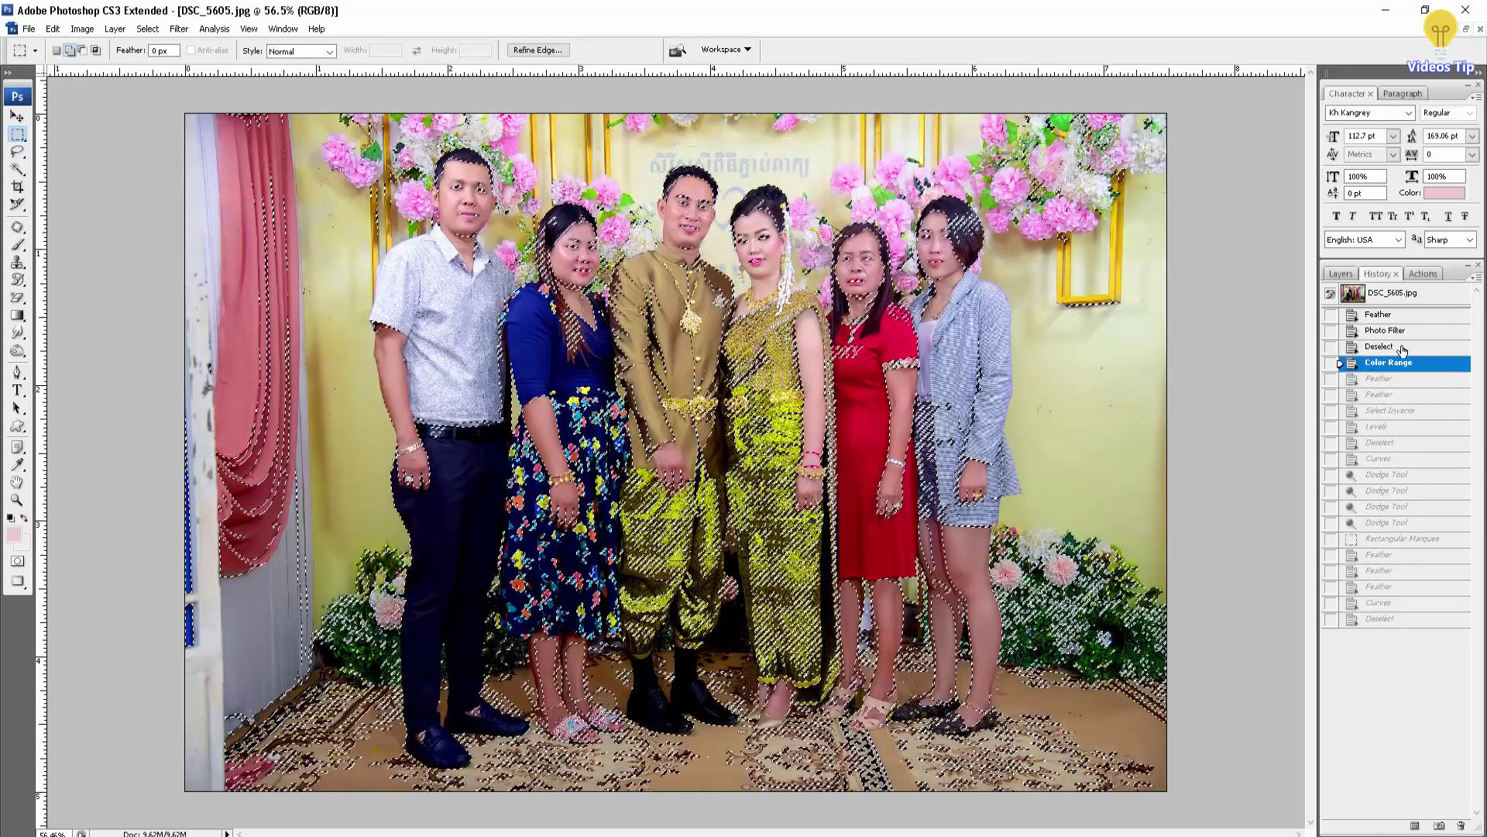
{"action": "left_click", "coordinate": [1402, 330]}
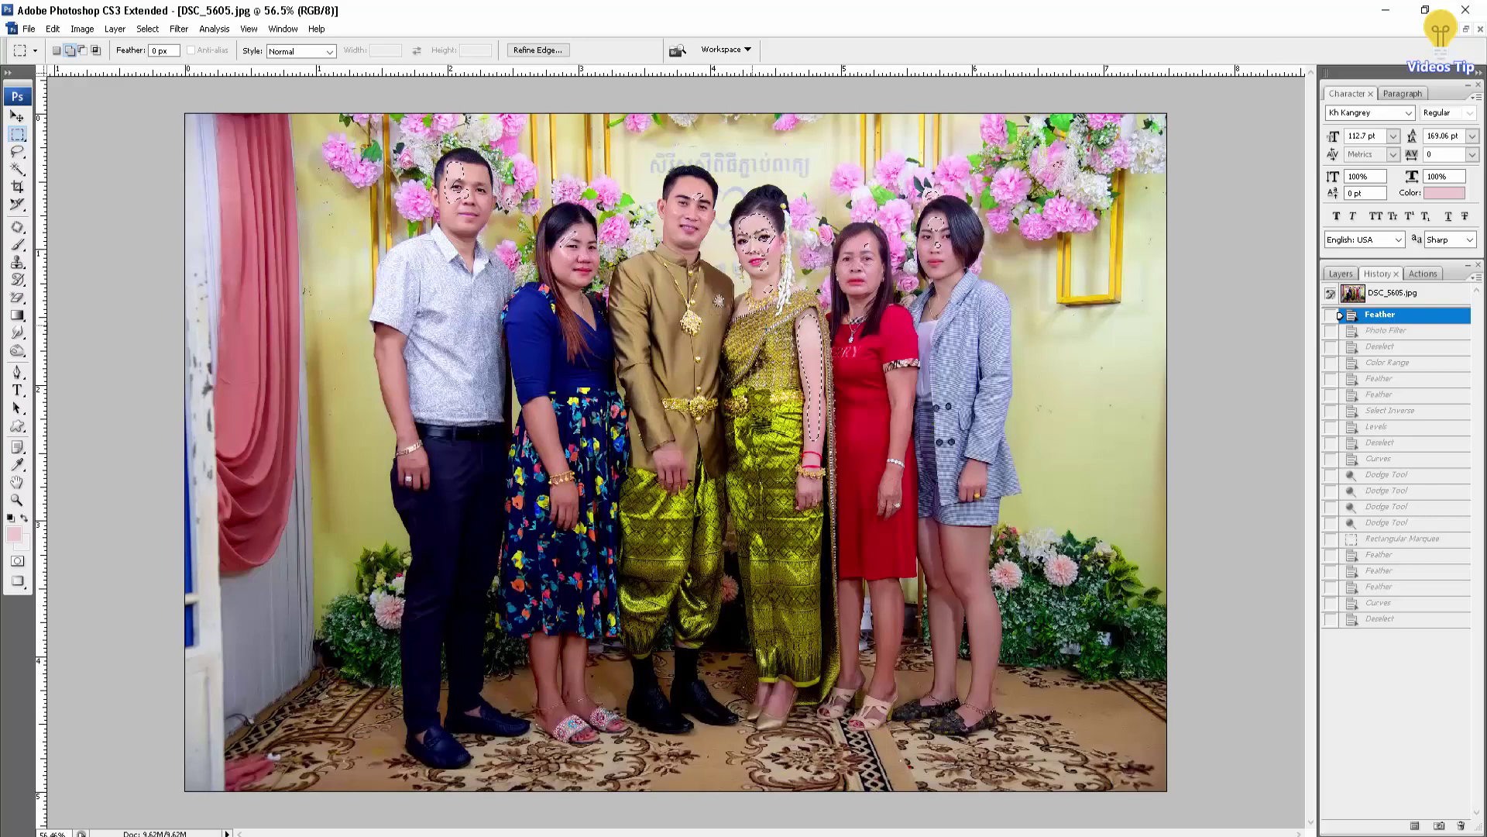
Step: Deselect, close the photo without saving, and reopen DSC_5605.jpg
{"action": "key", "text": "ctrl+d"}
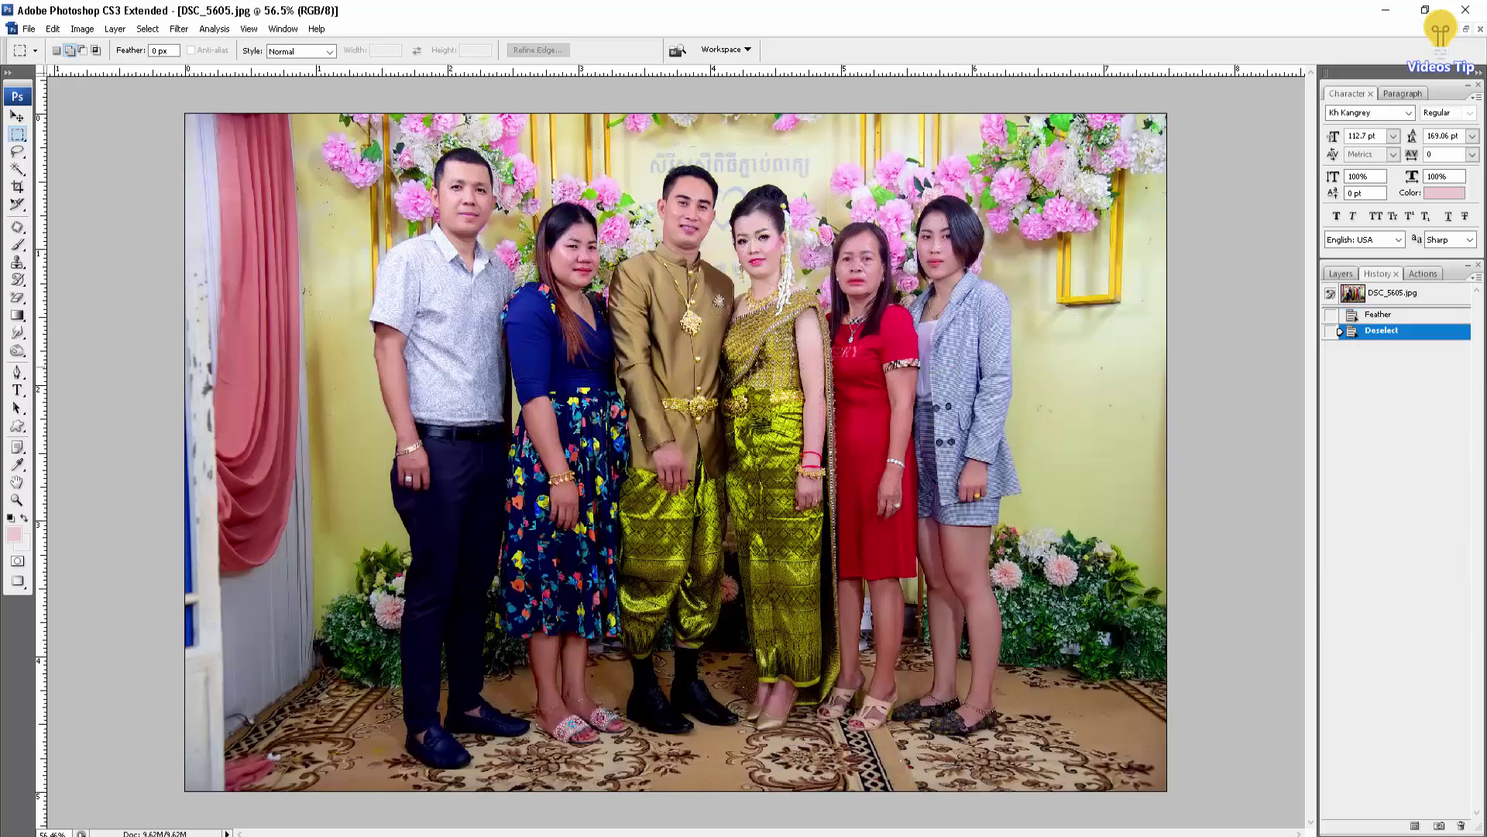
{"action": "left_click", "coordinate": [1466, 29]}
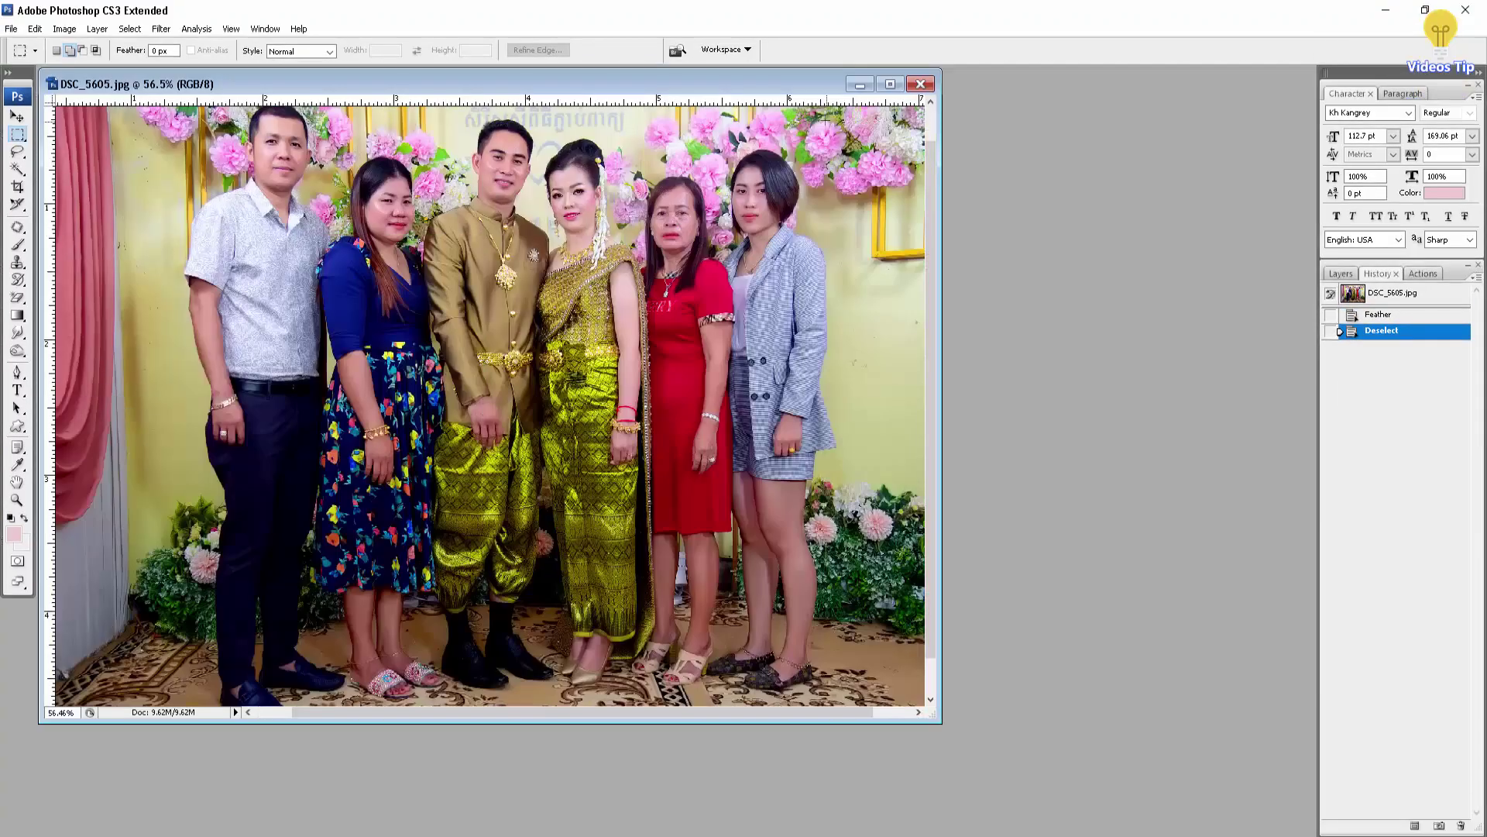
{"action": "left_click", "coordinate": [922, 87]}
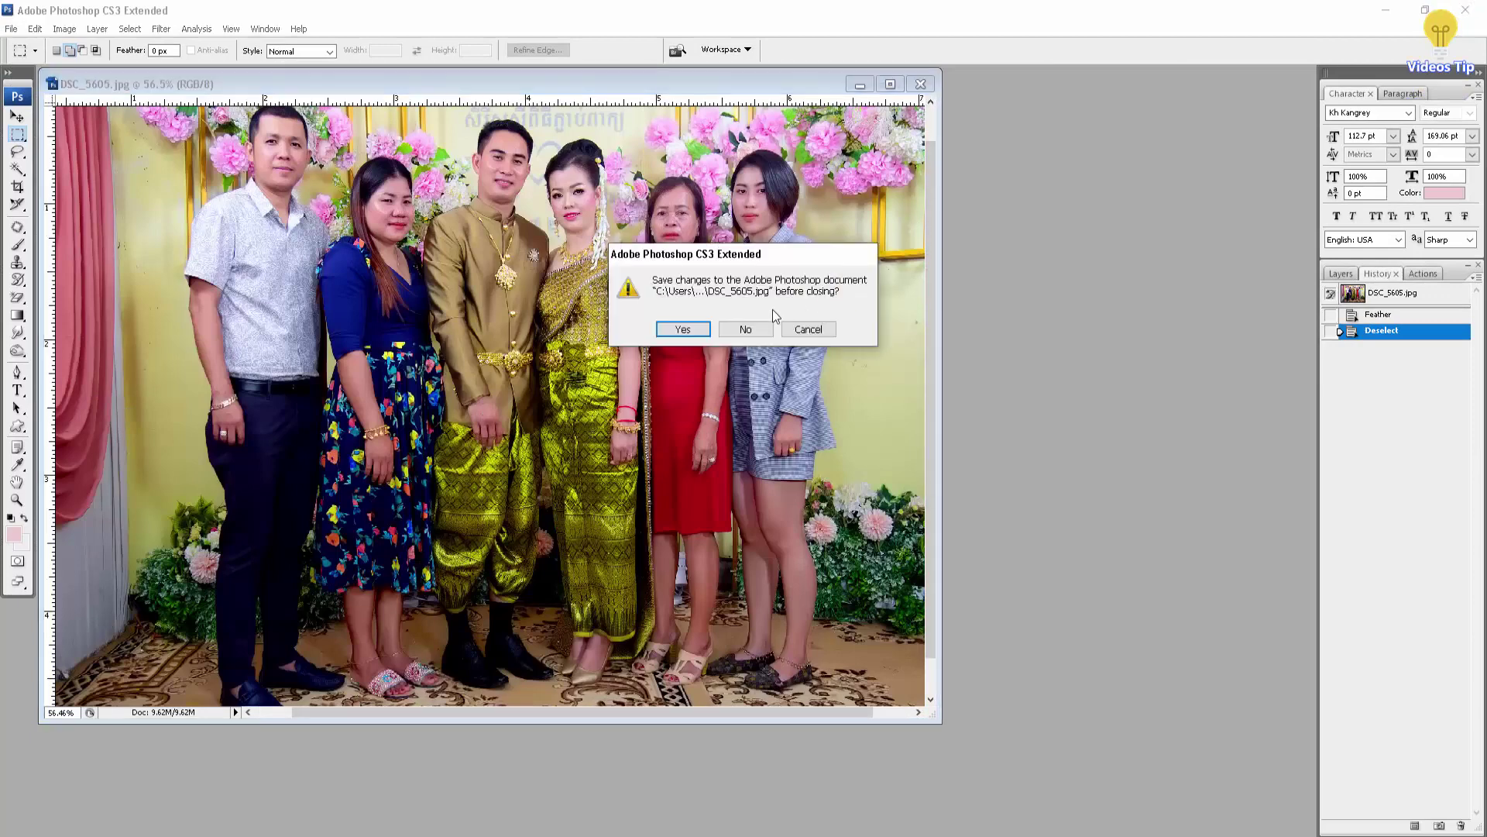
{"action": "left_click", "coordinate": [741, 333]}
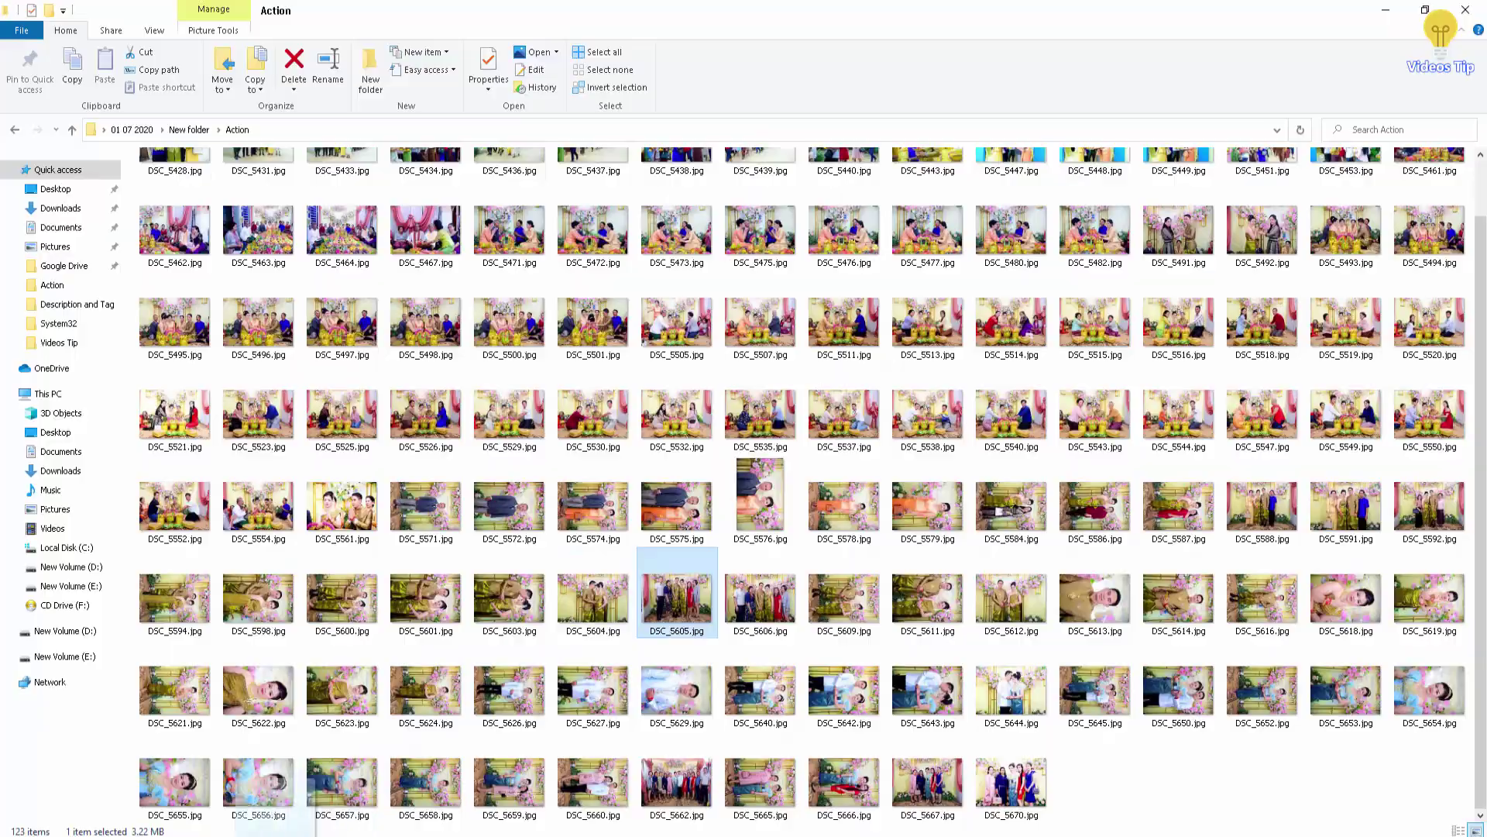
{"action": "key", "text": "Return"}
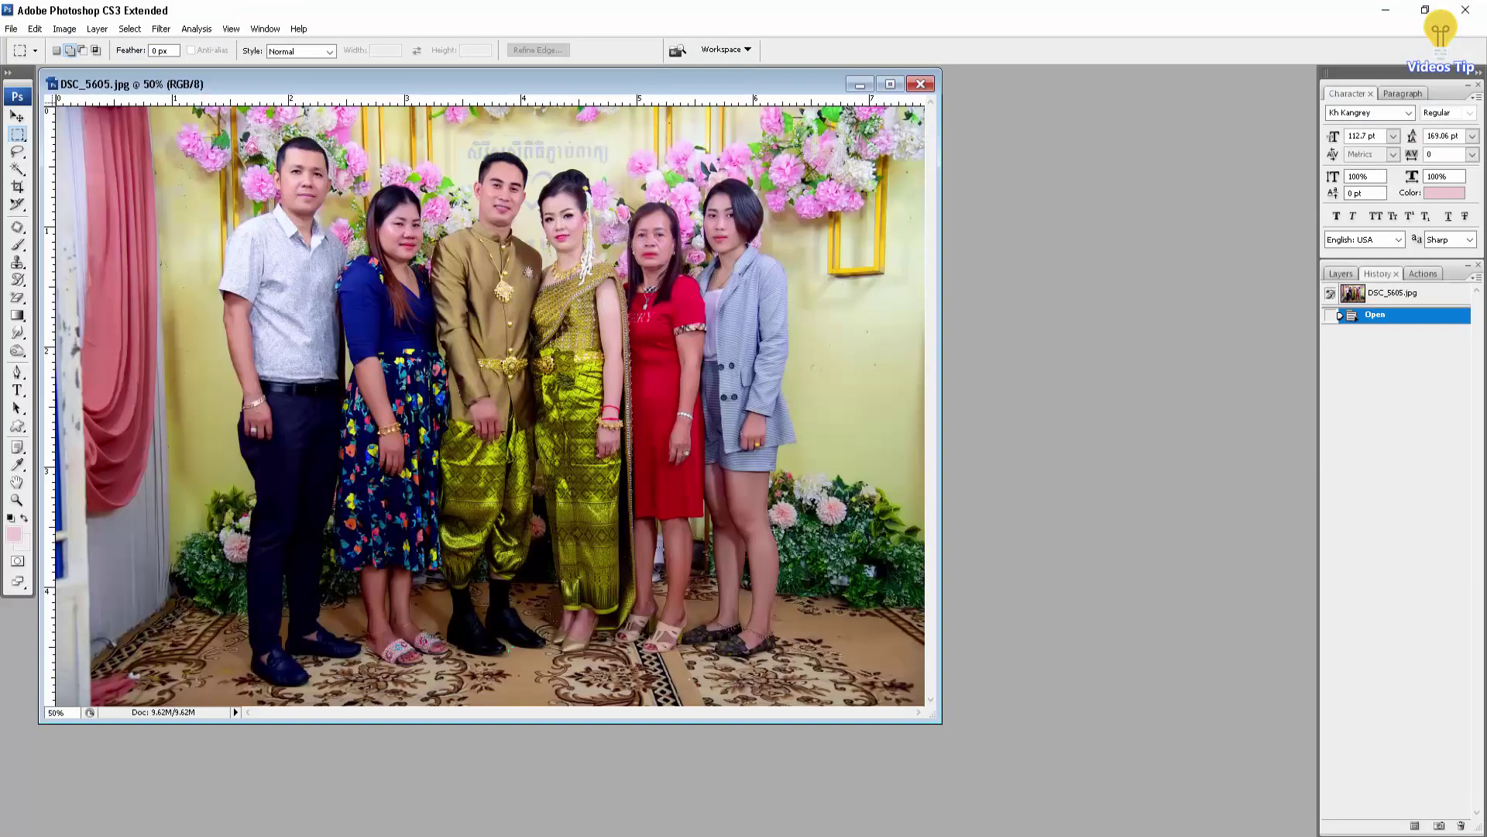
{"action": "left_click", "coordinate": [890, 84]}
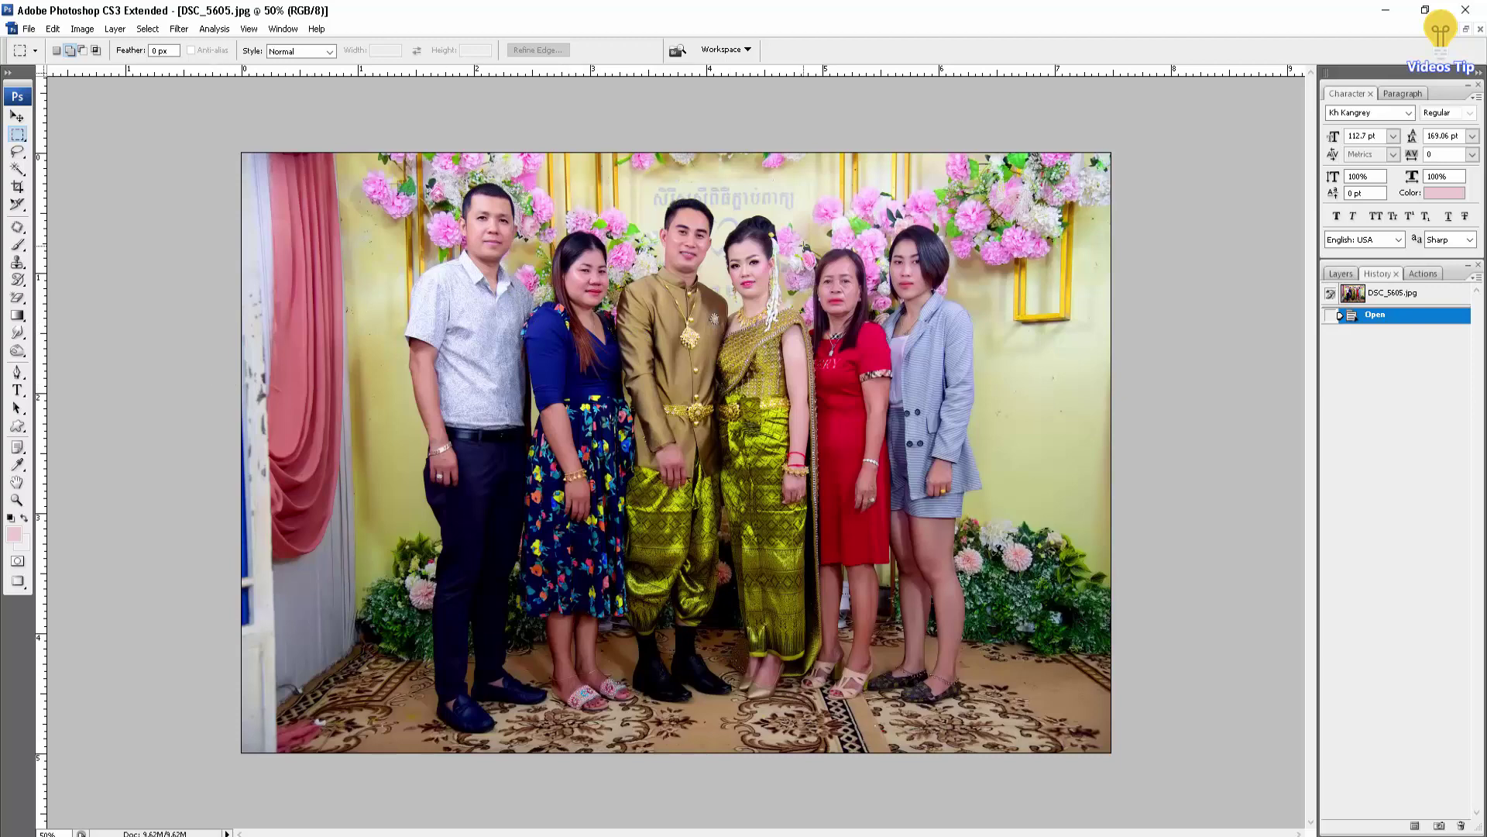
{"action": "scroll", "coordinate": [803, 246], "scroll_direction": "up", "scroll_amount": 1}
{"action": "scroll", "coordinate": [804, 247], "scroll_direction": "up", "scroll_amount": 1}
{"action": "scroll", "coordinate": [803, 246], "scroll_direction": "down", "scroll_amount": 2}
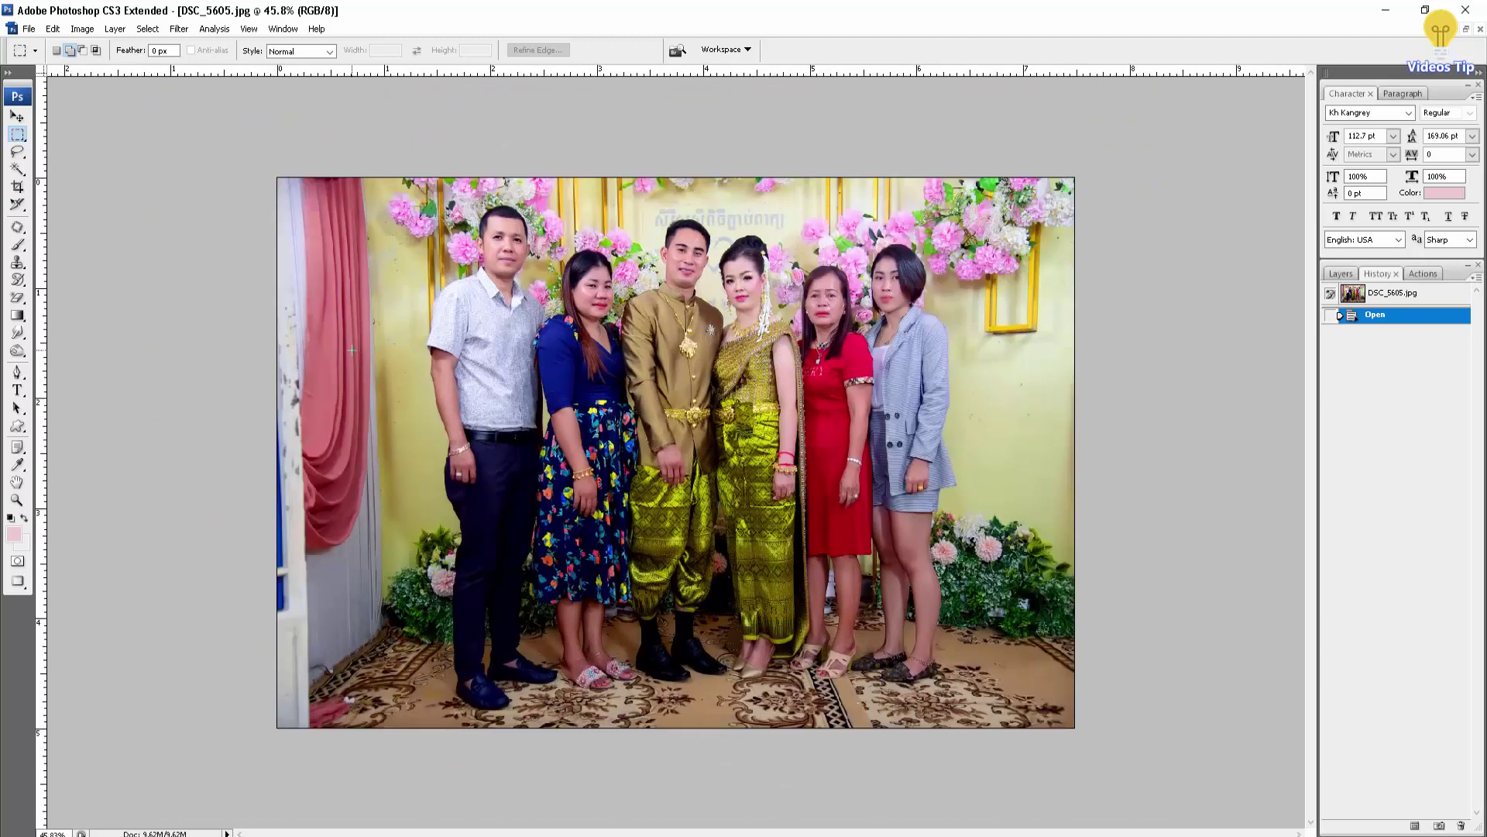
Step: Open Preferences with Ctrl+K, move it aside, and go to the Performance page
{"action": "key", "text": "ctrl+k"}
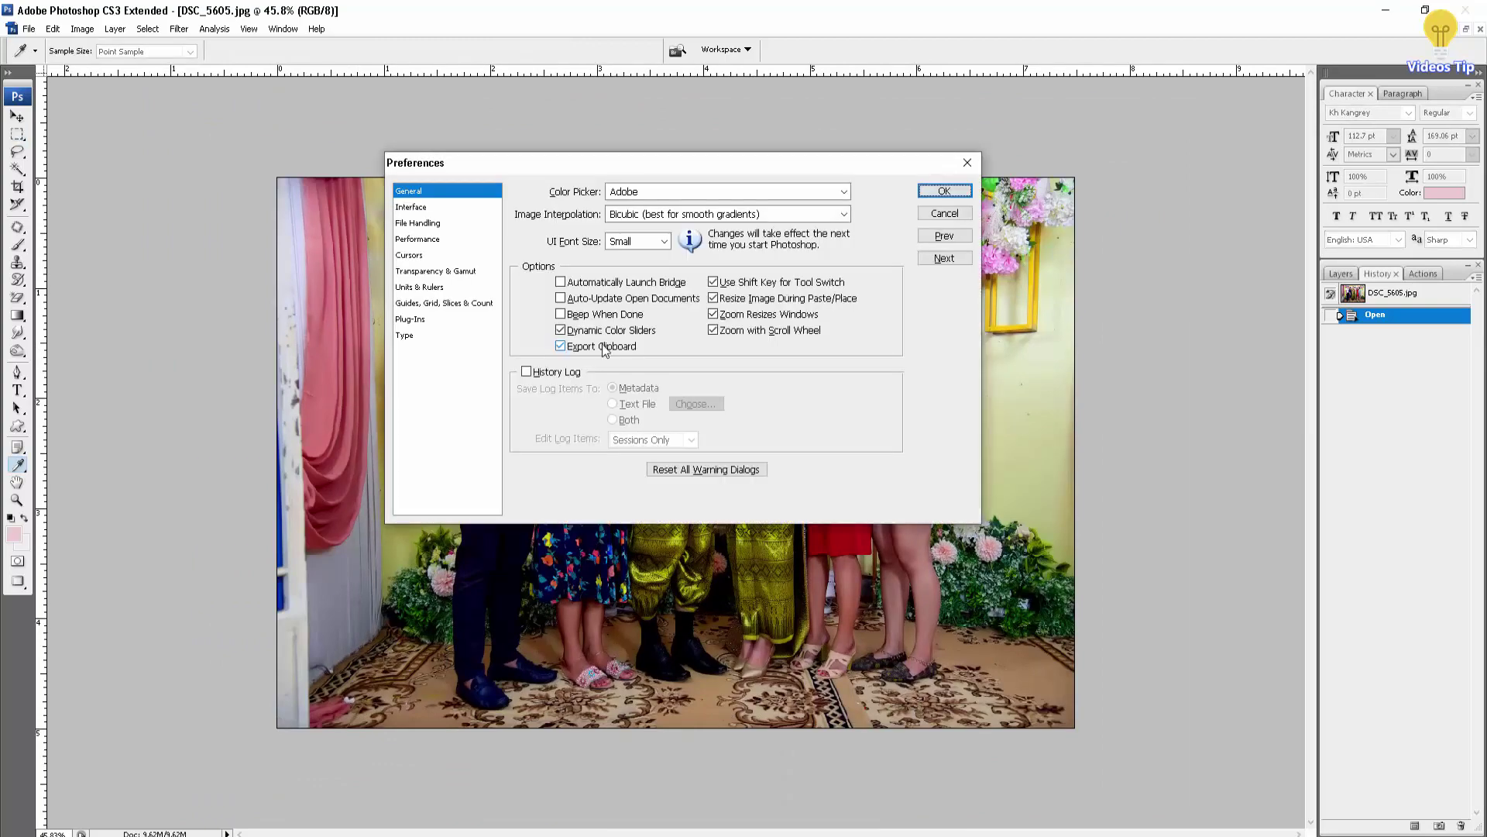
{"action": "left_click_drag", "start_coordinate": [682, 164], "coordinate": [623, 350]}
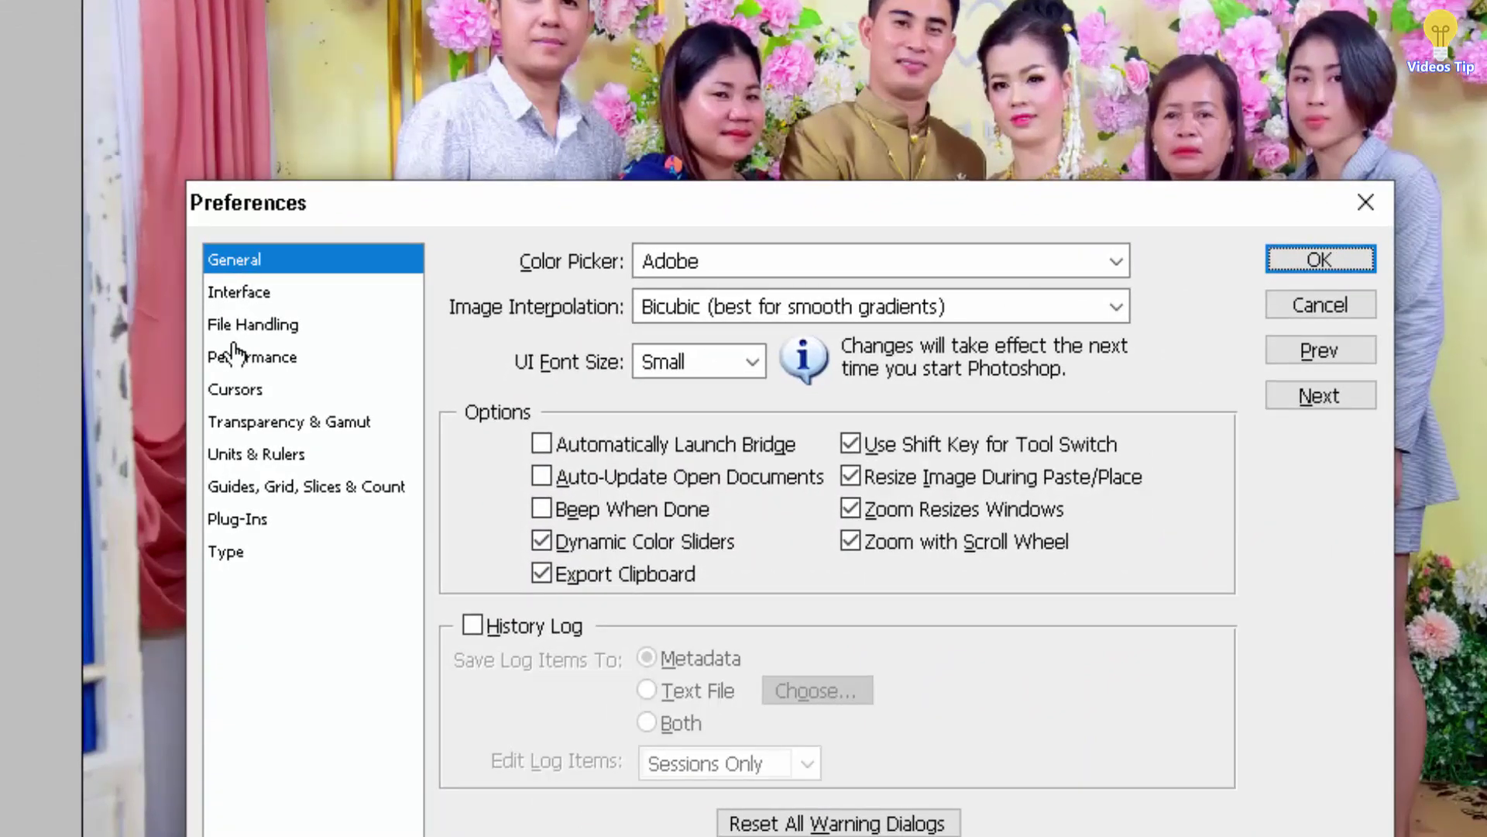
{"action": "left_click", "coordinate": [302, 367]}
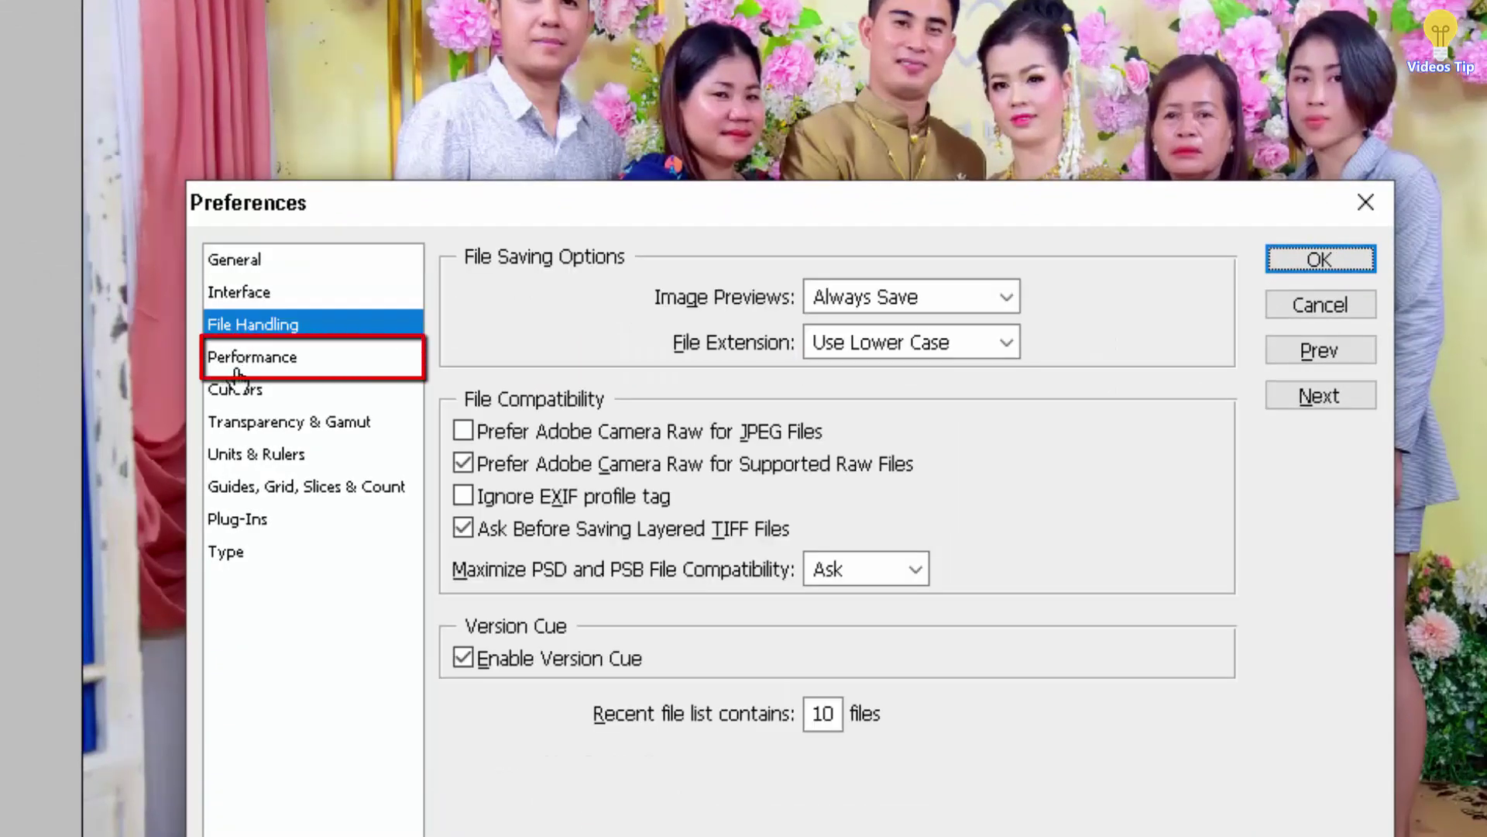
{"action": "left_click", "coordinate": [259, 366]}
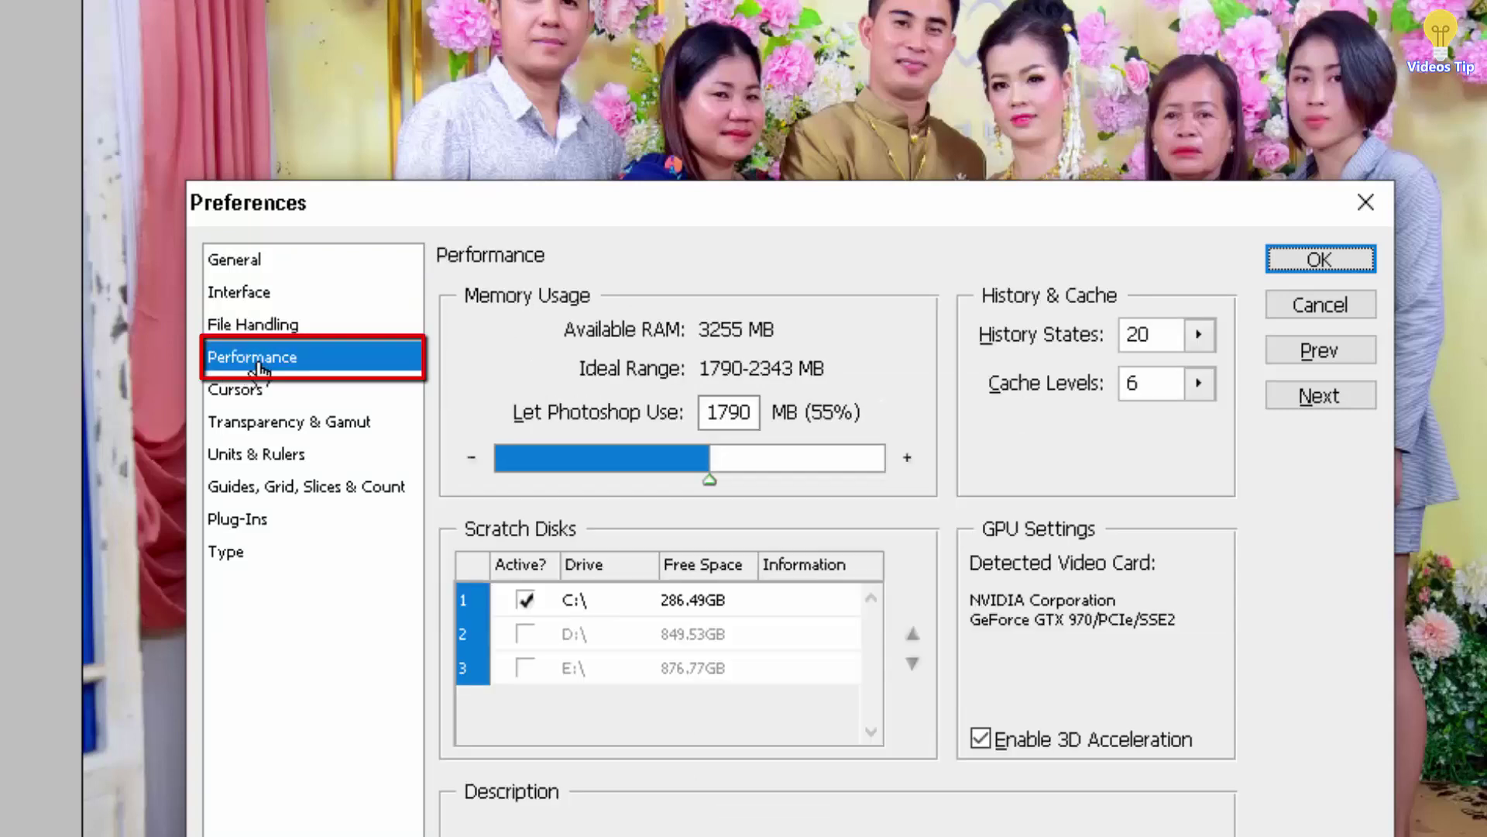
{"action": "mouse_move", "coordinate": [1041, 334]}
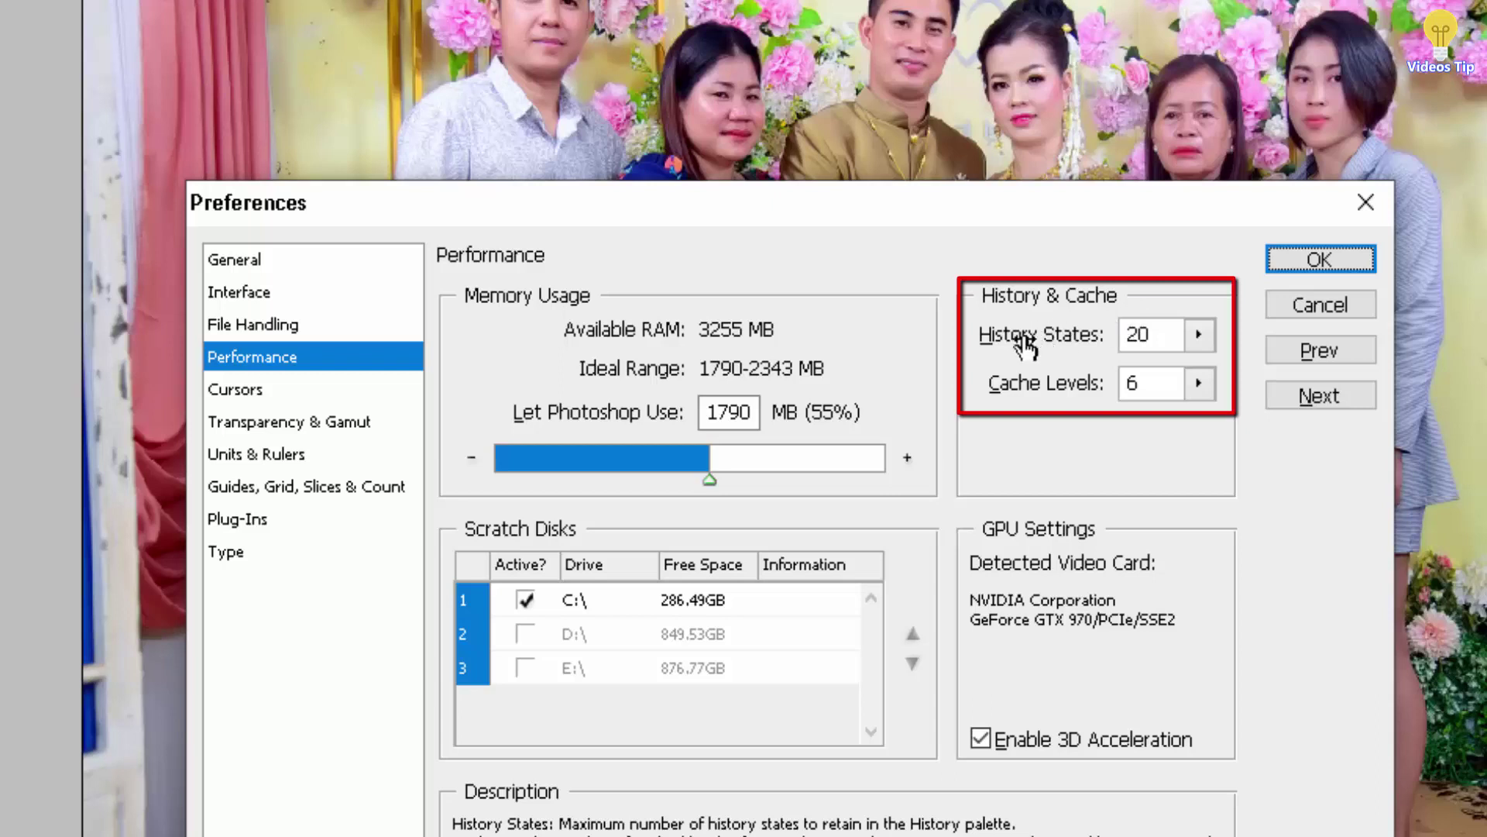
Step: Raise History States from 20 to 1000 with its slider
{"action": "left_click", "coordinate": [1202, 341]}
{"action": "left_click_drag", "start_coordinate": [1202, 374], "coordinate": [1201, 373]}
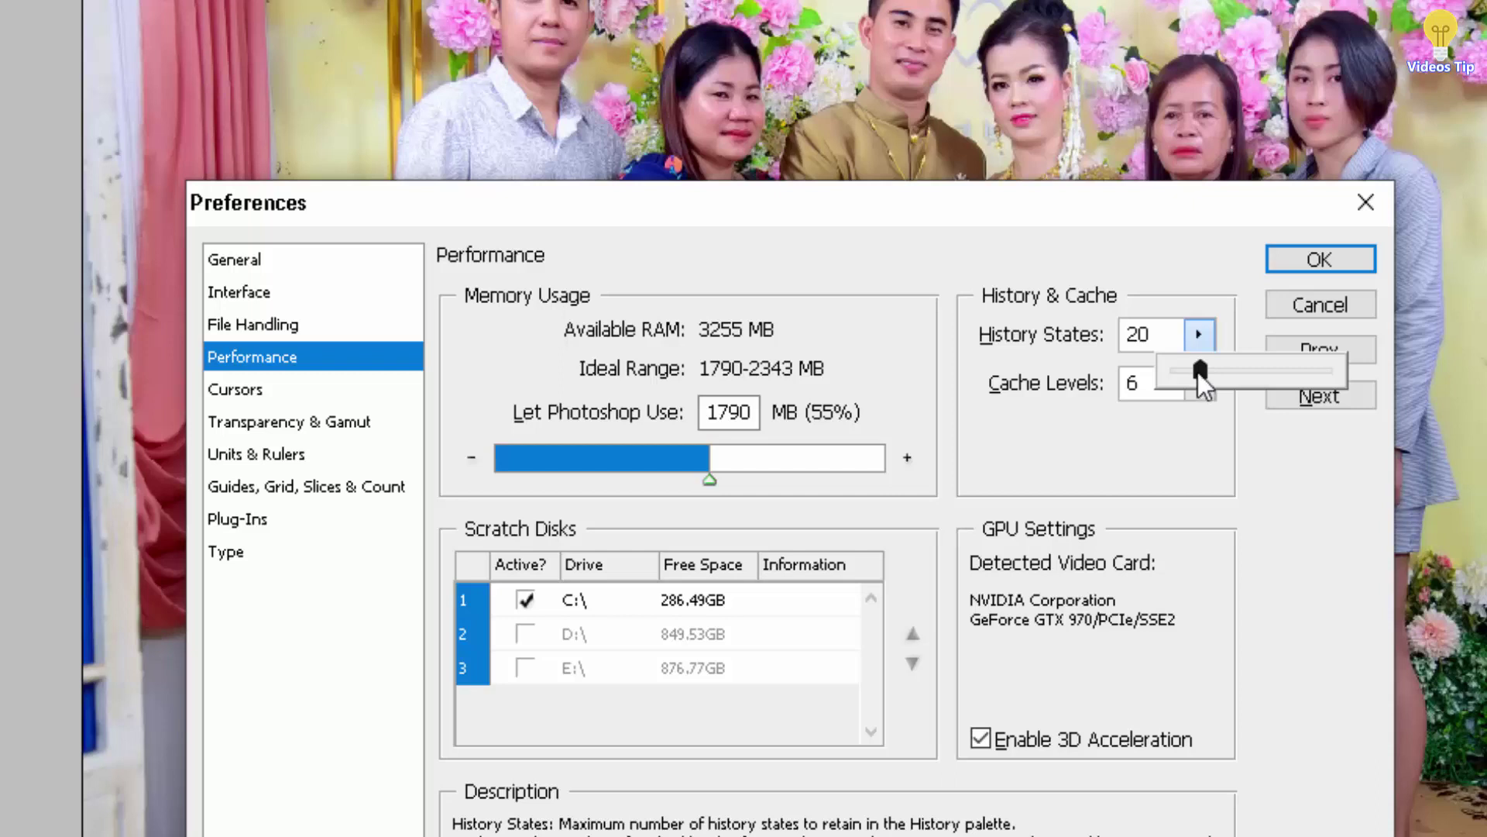
{"action": "left_click_drag", "start_coordinate": [1201, 373], "coordinate": [1197, 372]}
{"action": "double_click", "coordinate": [1163, 338]}
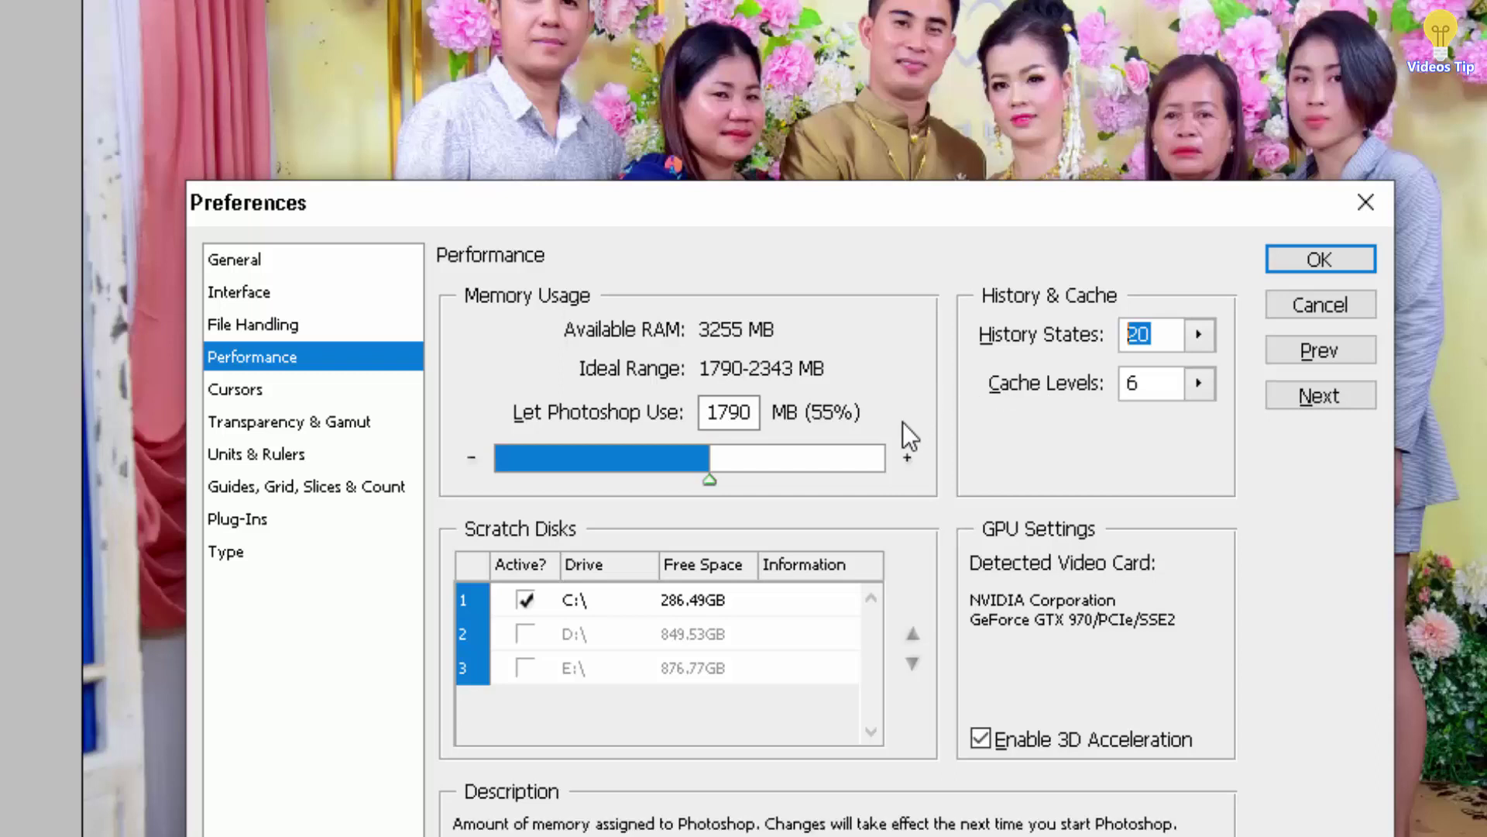
{"action": "left_click", "coordinate": [1197, 335]}
{"action": "left_click_drag", "start_coordinate": [1205, 373], "coordinate": [1344, 375]}
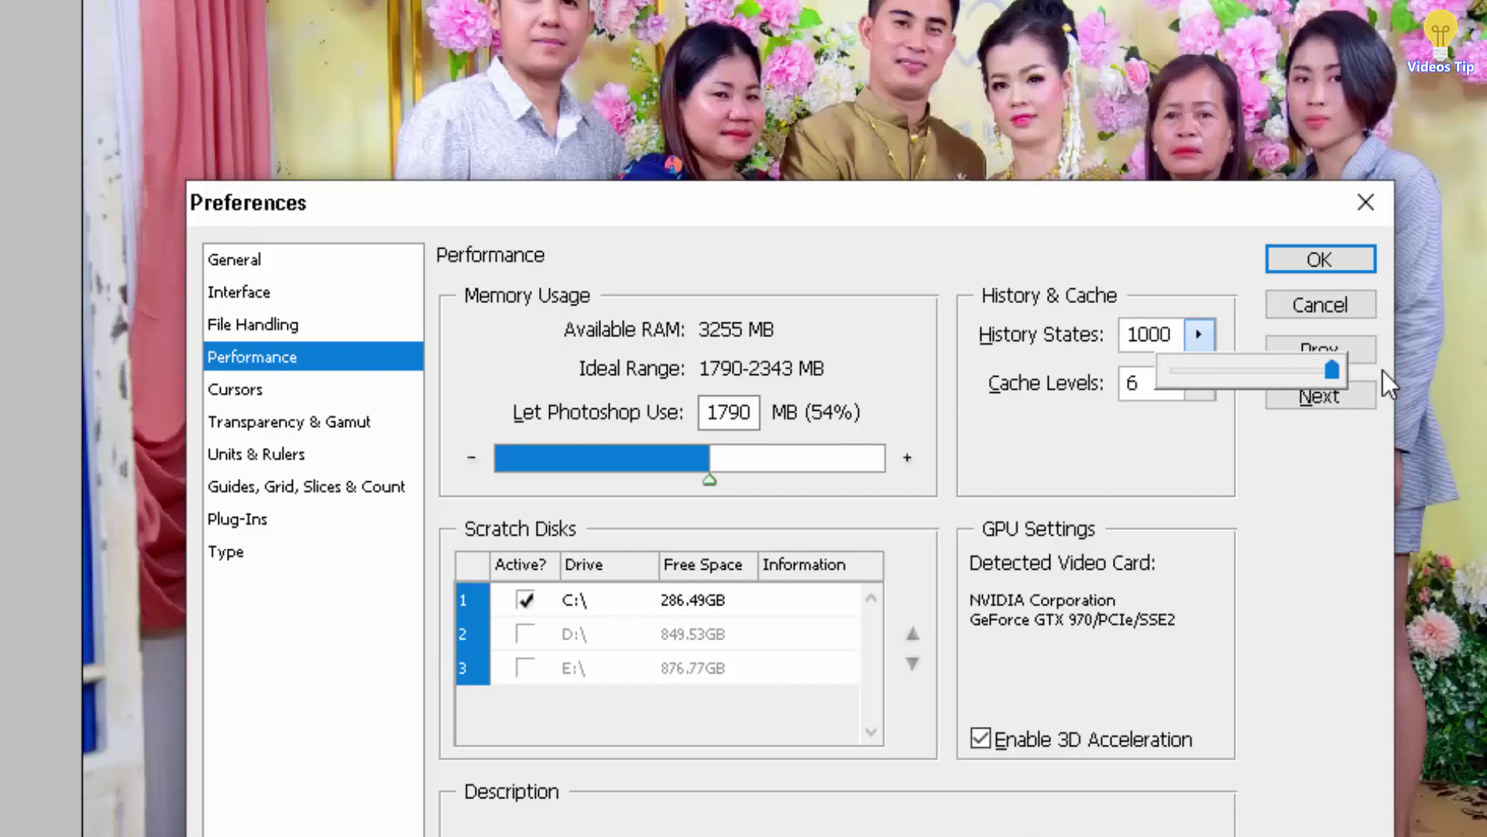
{"action": "left_click_drag", "start_coordinate": [1318, 371], "coordinate": [1320, 375]}
{"action": "left_click_drag", "start_coordinate": [1320, 375], "coordinate": [1334, 372]}
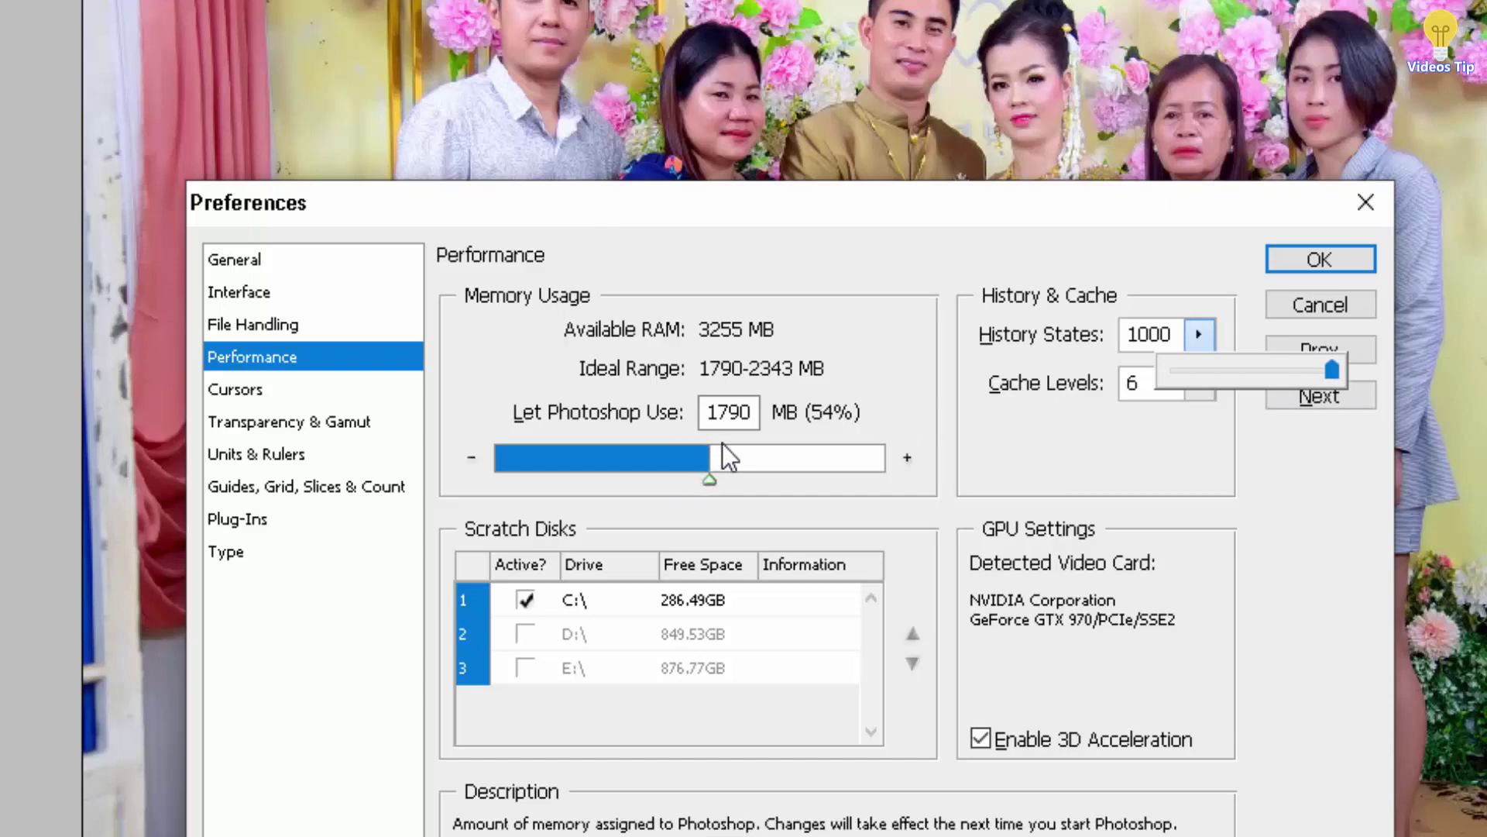
{"action": "left_click", "coordinate": [1204, 283]}
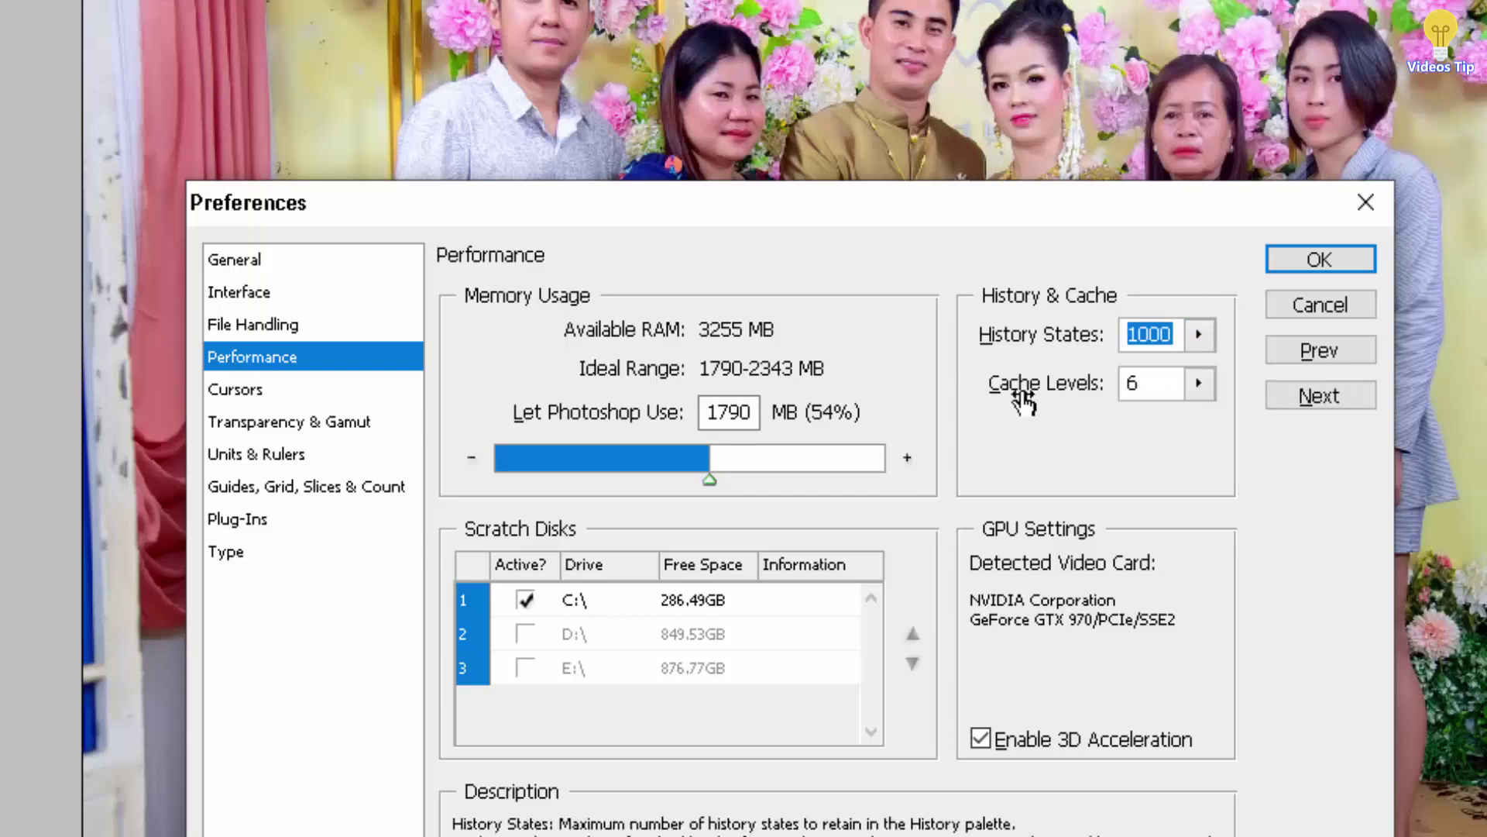
Step: Set Cache Levels to 8 and apply the preferences
{"action": "left_click", "coordinate": [1199, 383]}
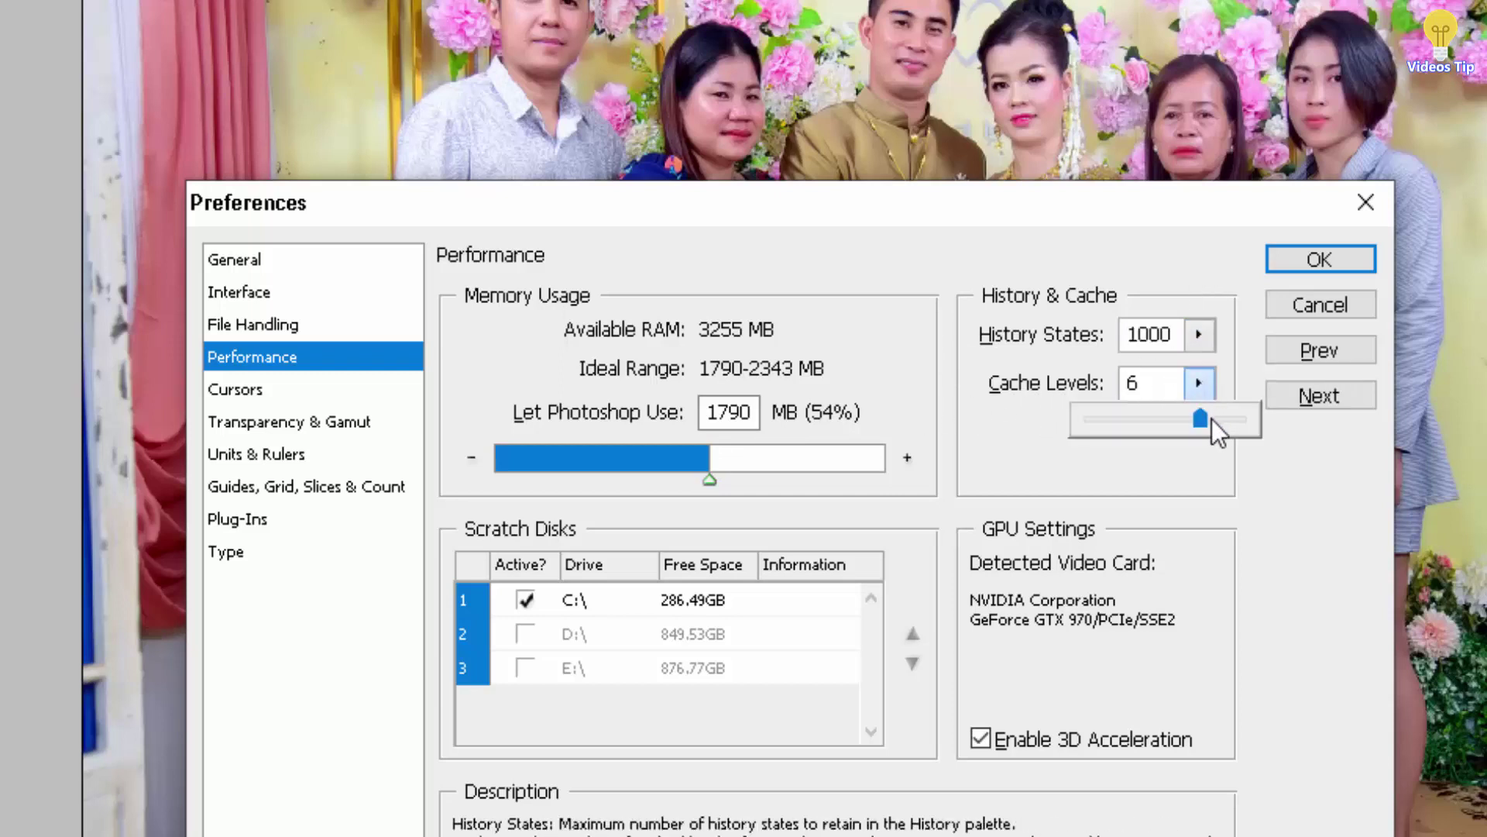
{"action": "left_click_drag", "start_coordinate": [1211, 420], "coordinate": [1370, 410]}
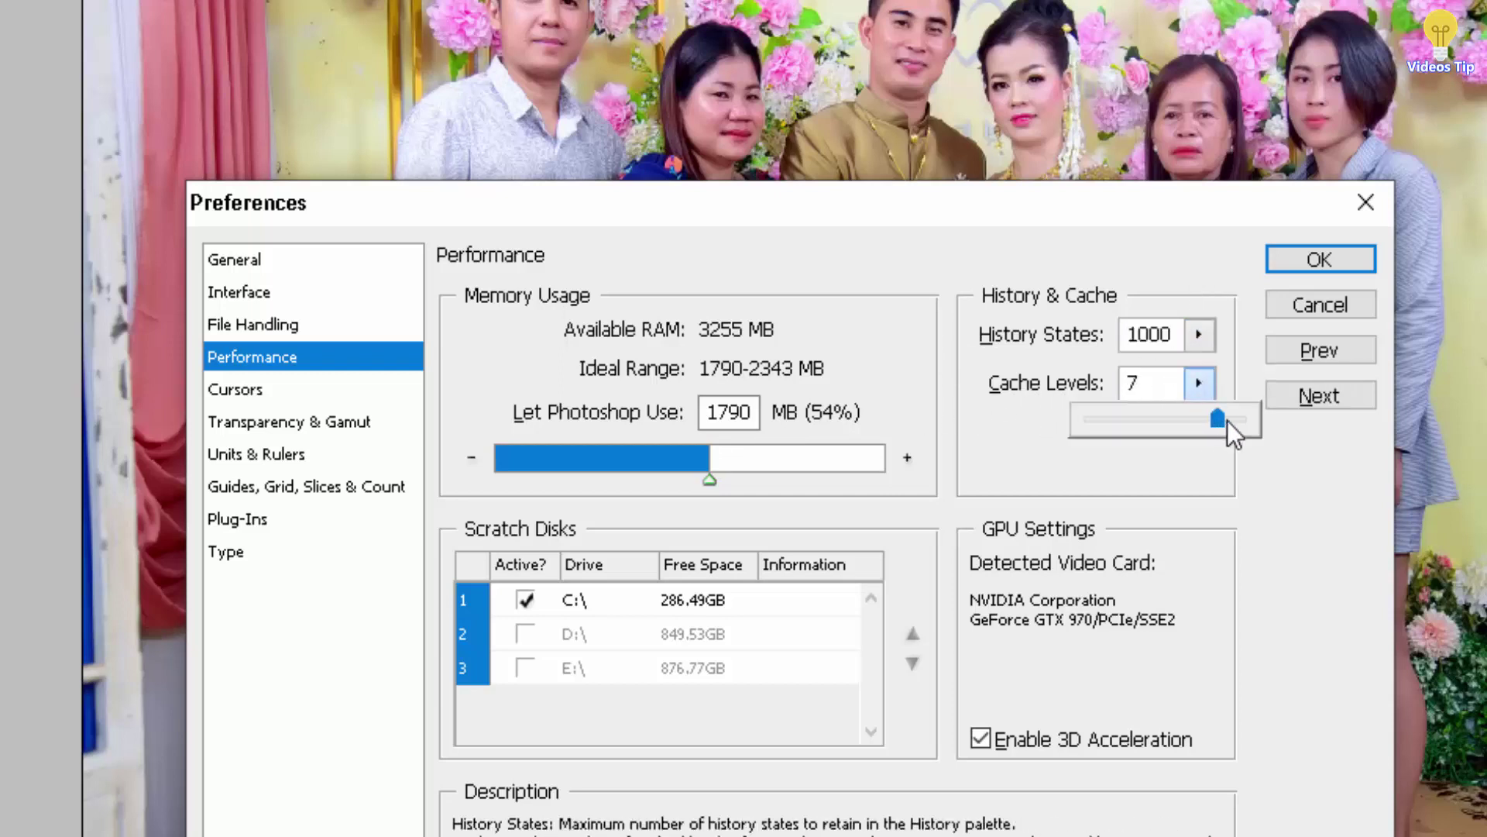
{"action": "left_click", "coordinate": [1258, 446]}
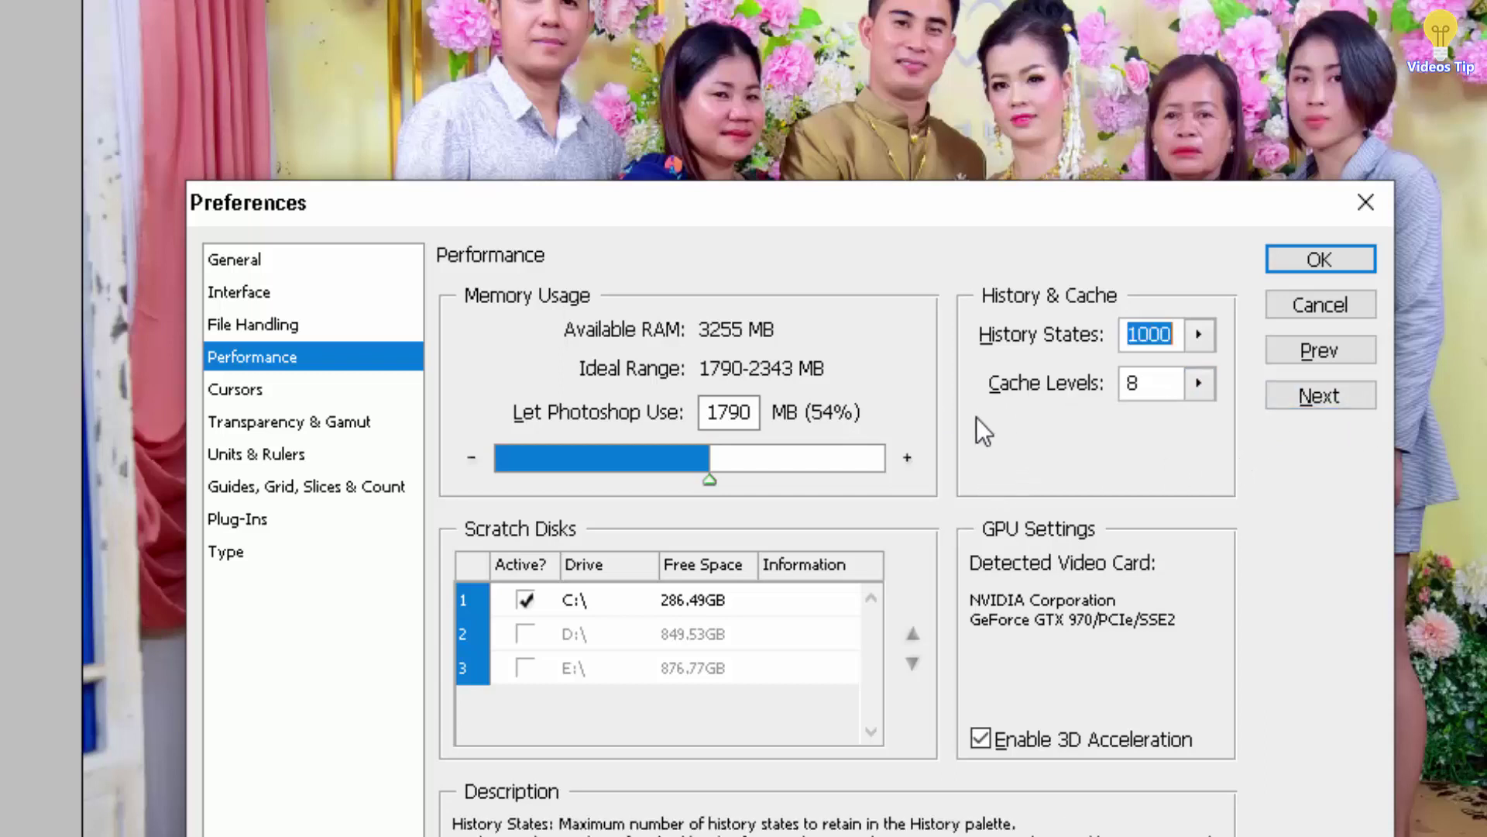
{"action": "left_click", "coordinate": [1313, 259]}
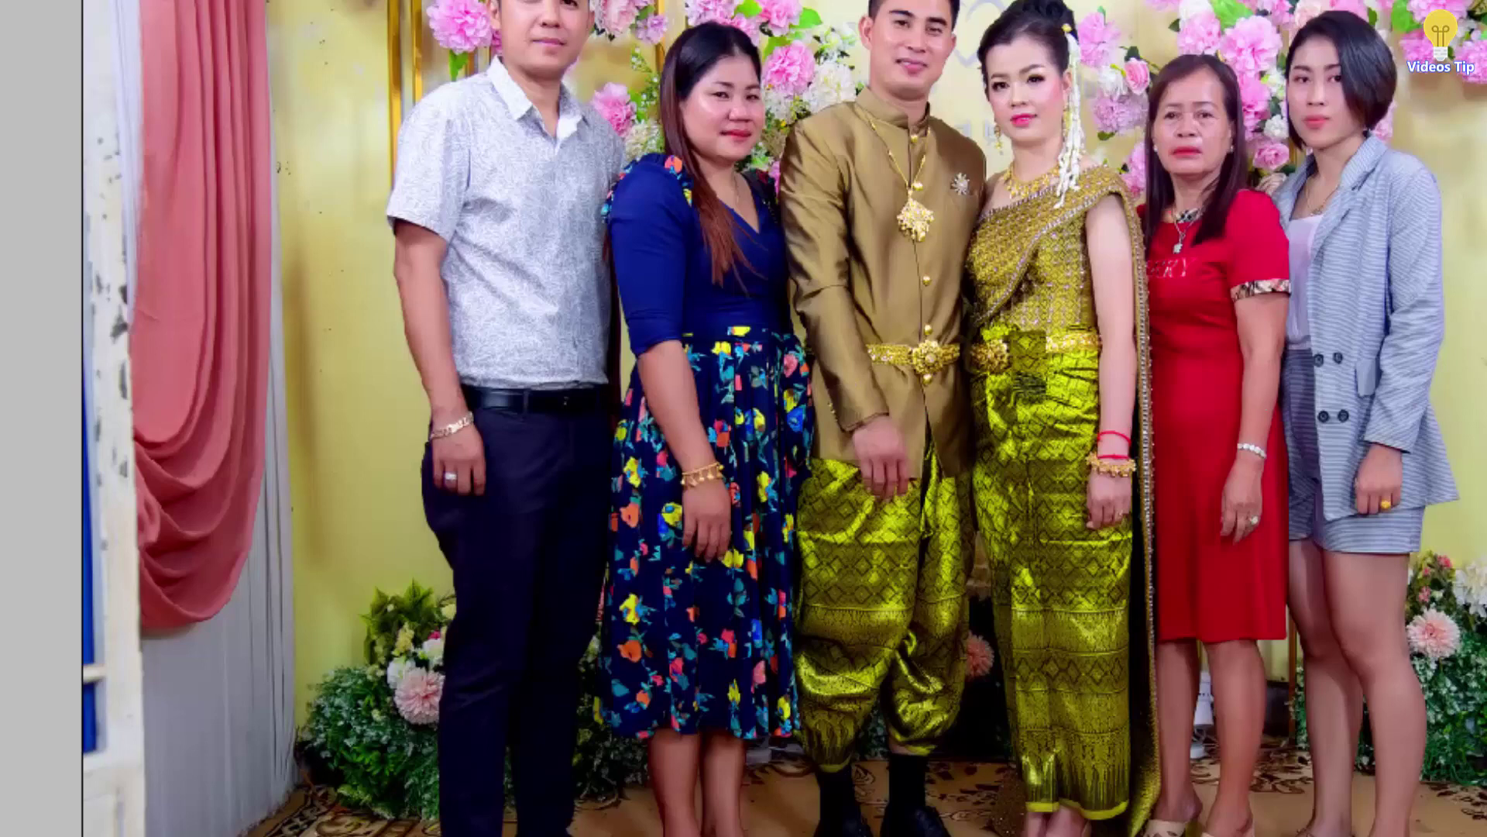
Step: Zoom in and pan to the blue-dress woman's legs and sandals
{"action": "scroll", "coordinate": [712, 827], "scroll_direction": "up", "scroll_amount": 10}
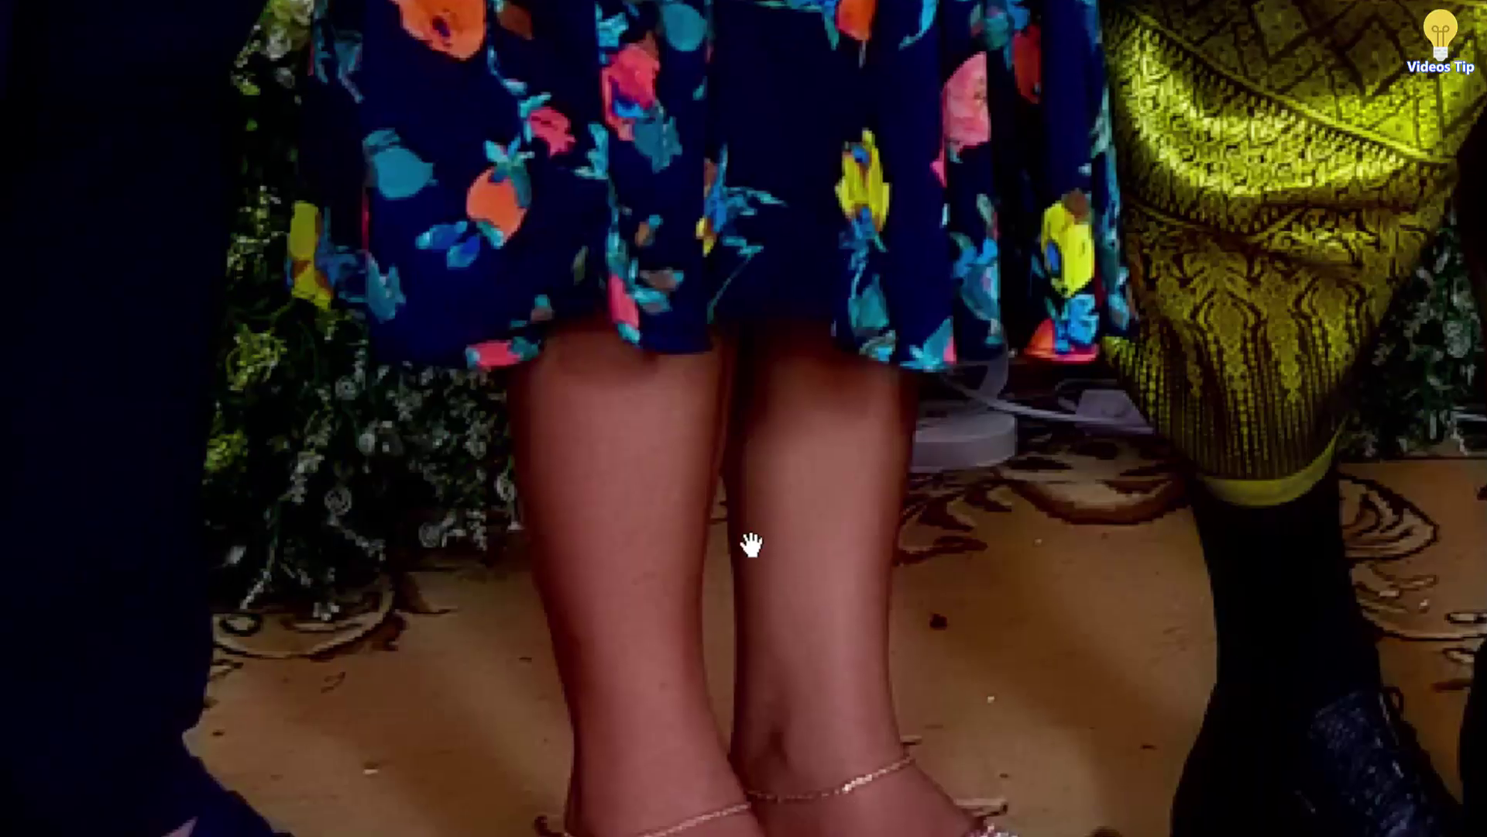
{"action": "left_click_drag", "start_coordinate": [750, 544], "coordinate": [840, 358]}
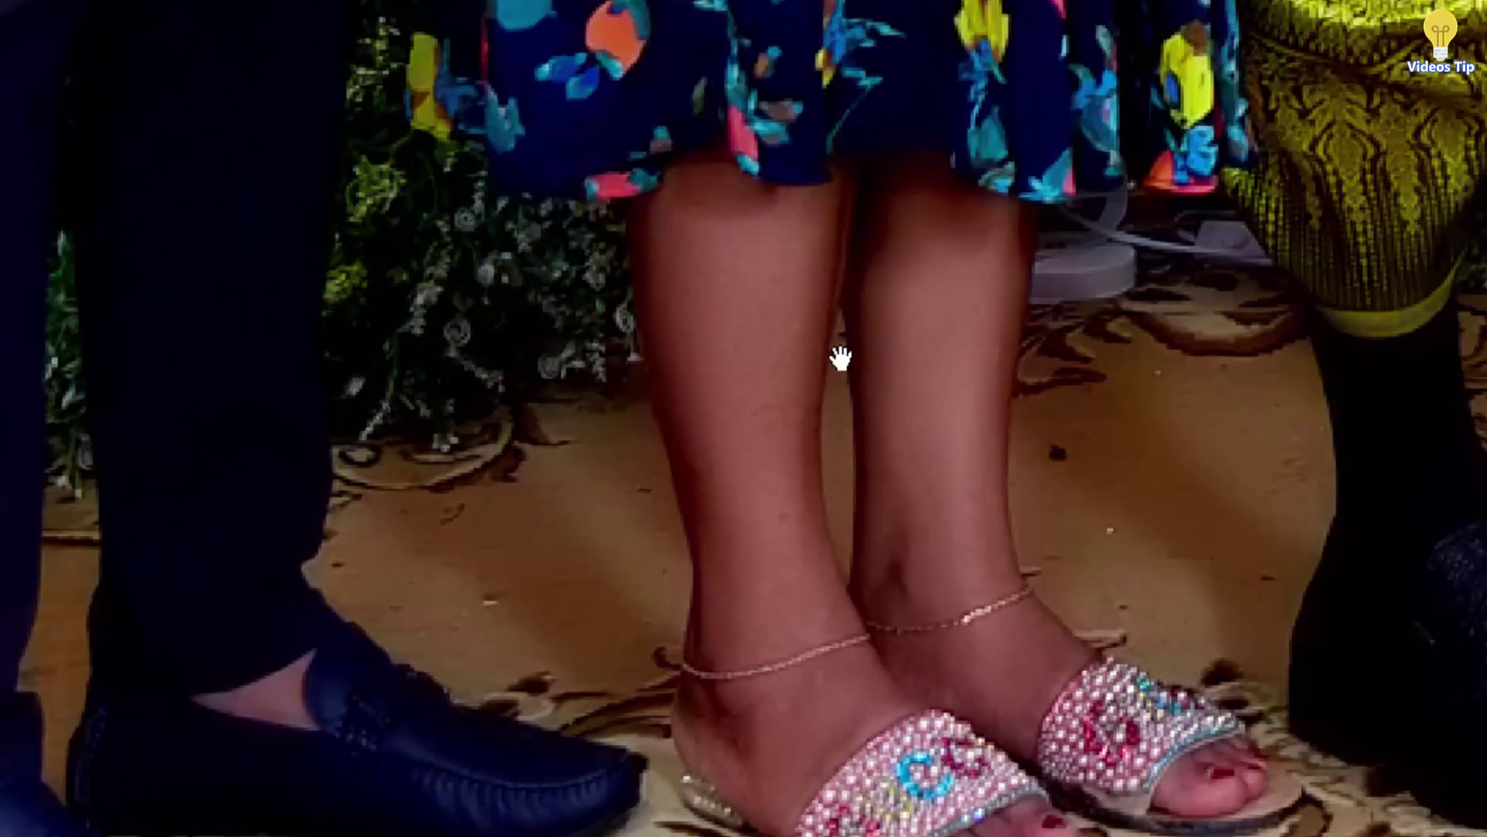
{"action": "scroll", "coordinate": [677, 357], "scroll_direction": "up", "scroll_amount": 2}
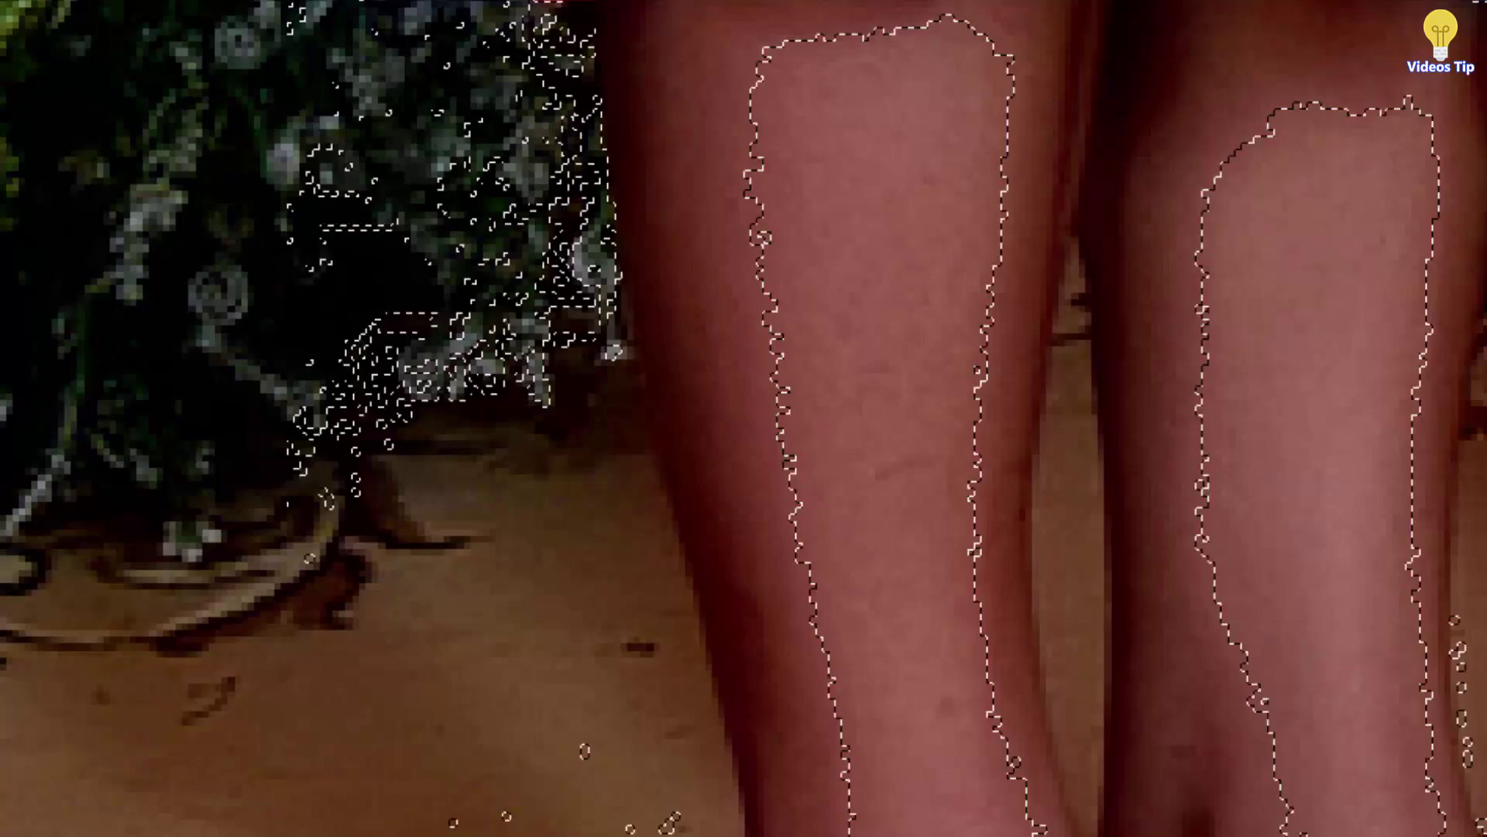
Step: Feather the skin-tone selection by 5 pixels
{"action": "key", "text": "shift+F6"}
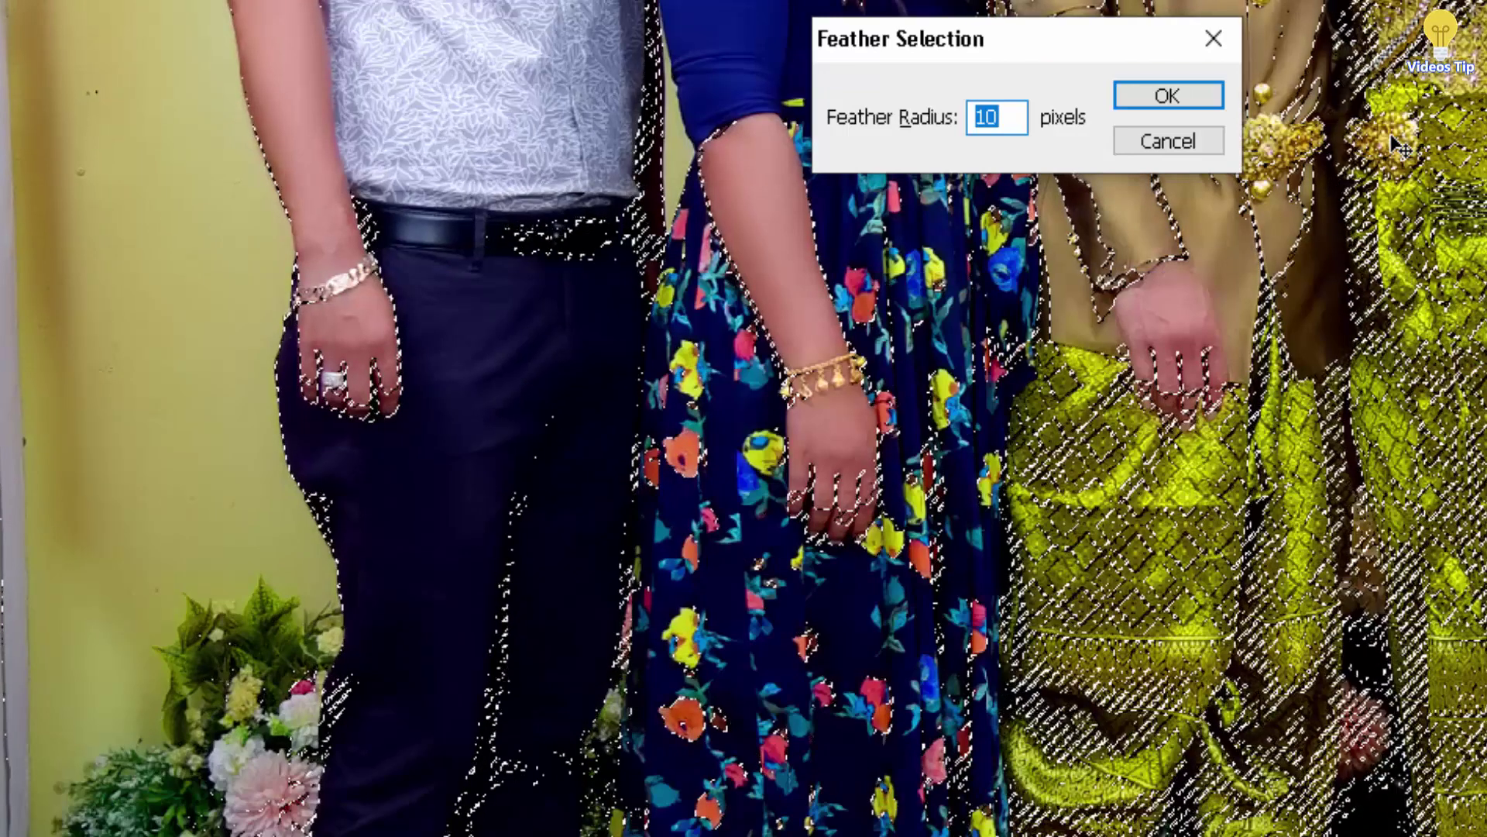
{"action": "type", "text": "5"}
{"action": "key", "text": "Return"}
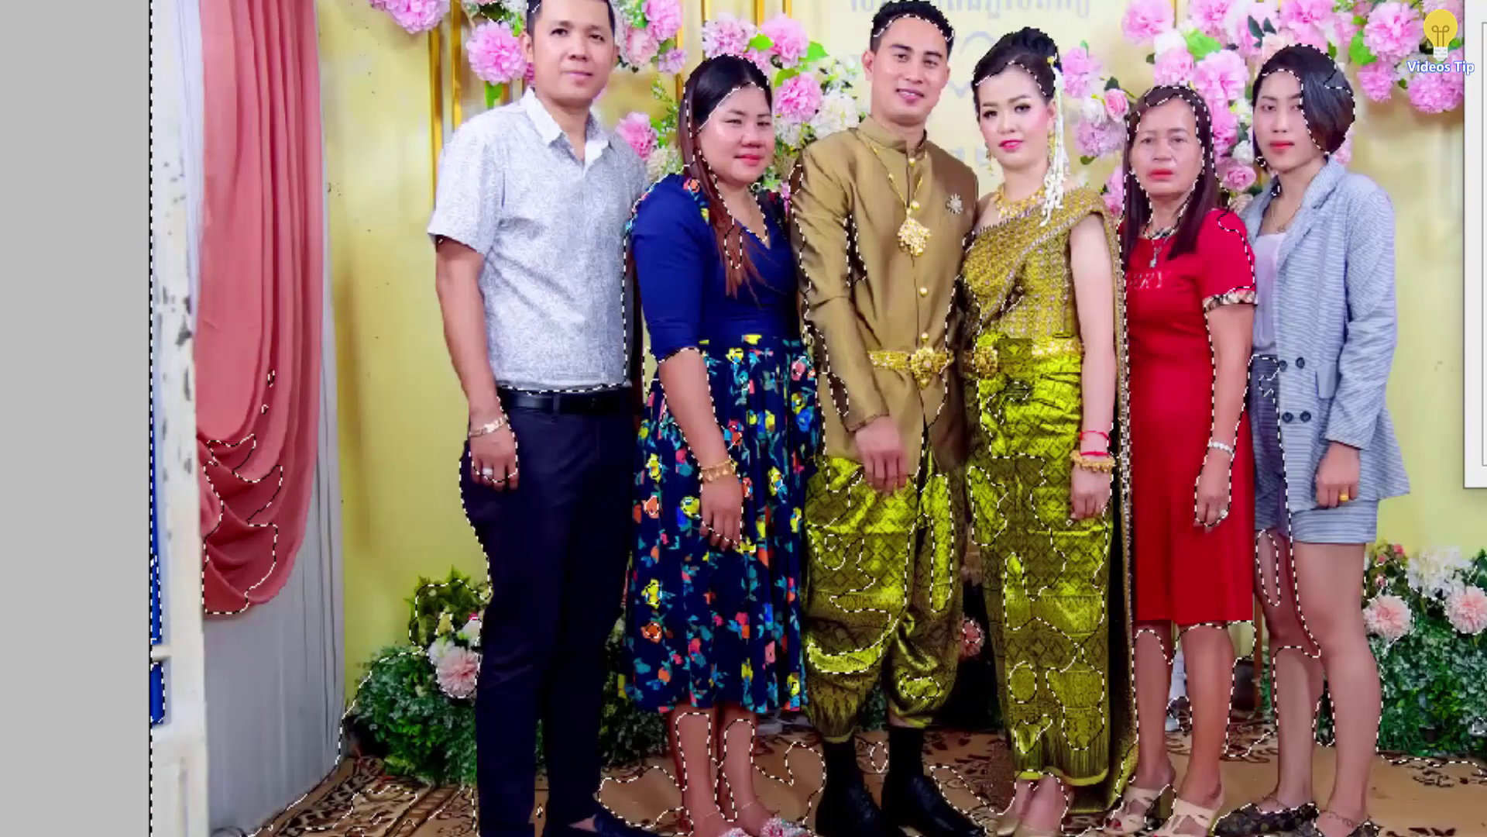
Step: Deselect the brightened skin-tone selection with Ctrl+D
{"action": "key", "text": "ctrl+d"}
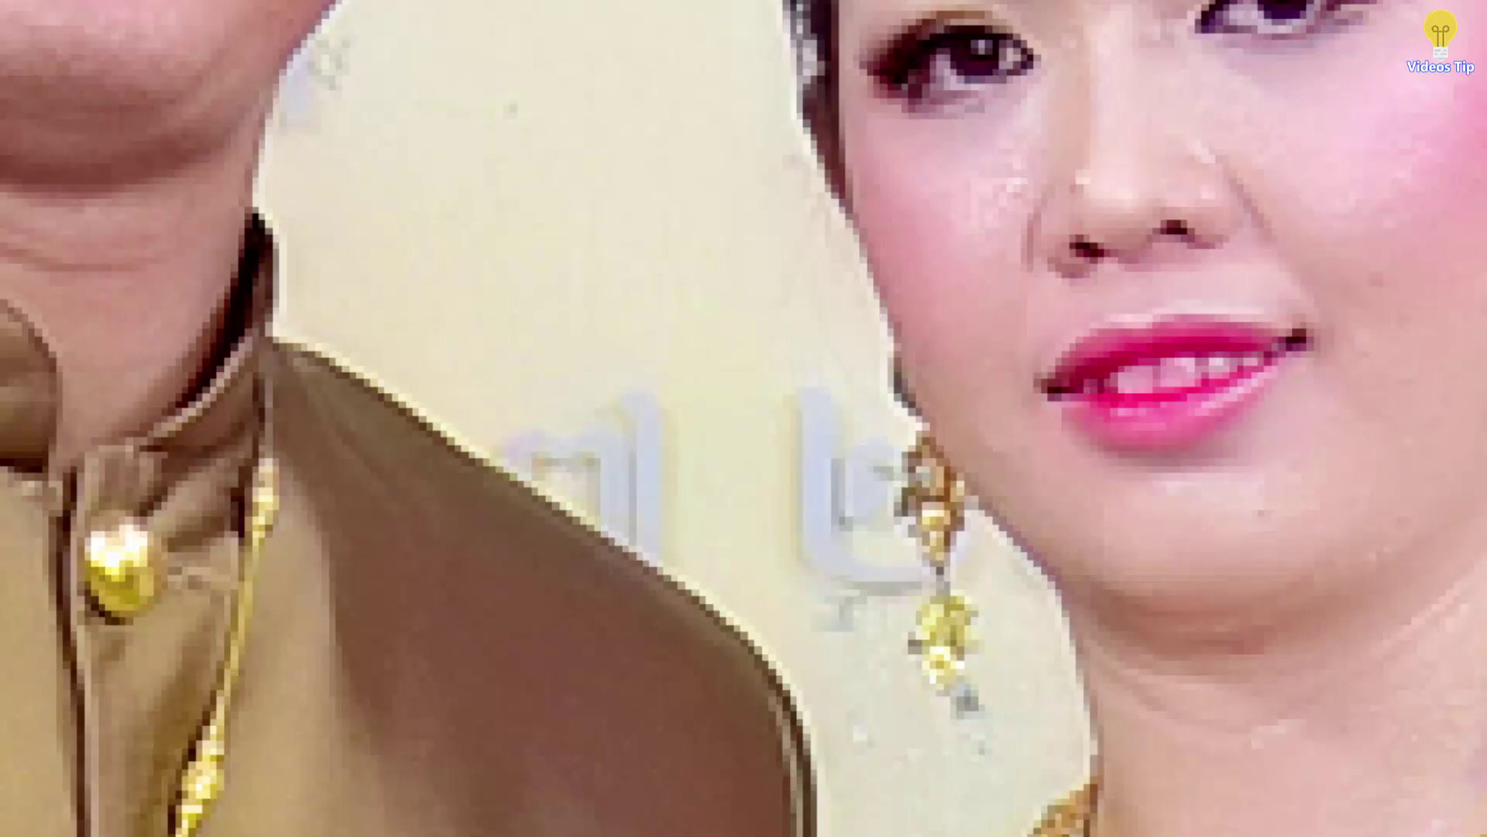
Step: Feather the face selection 6 pixels, apply the warming Photo Filter, and deselect
{"action": "key", "text": "shift+F6"}
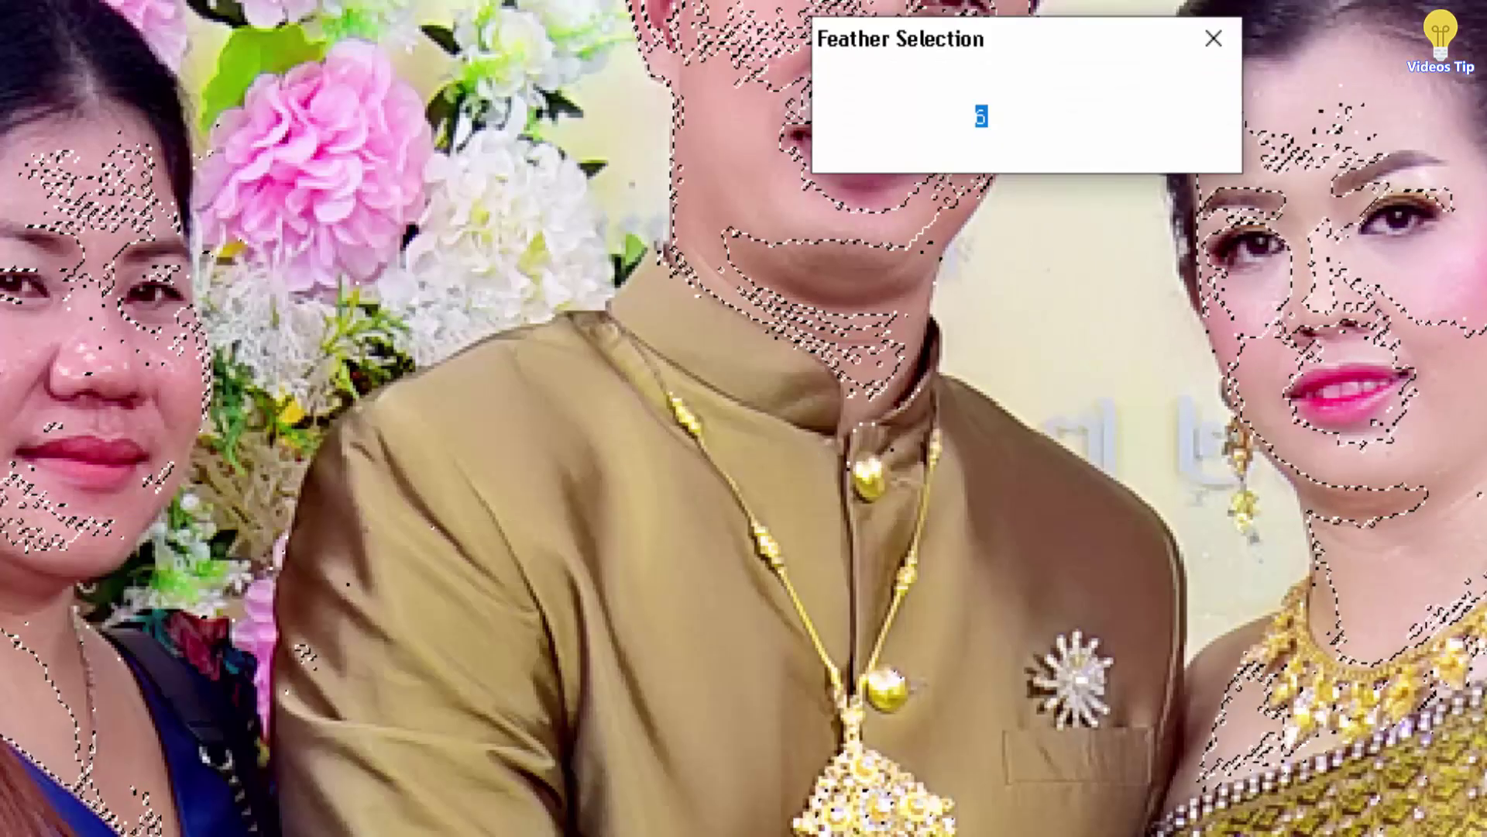
{"action": "key", "text": "Return"}
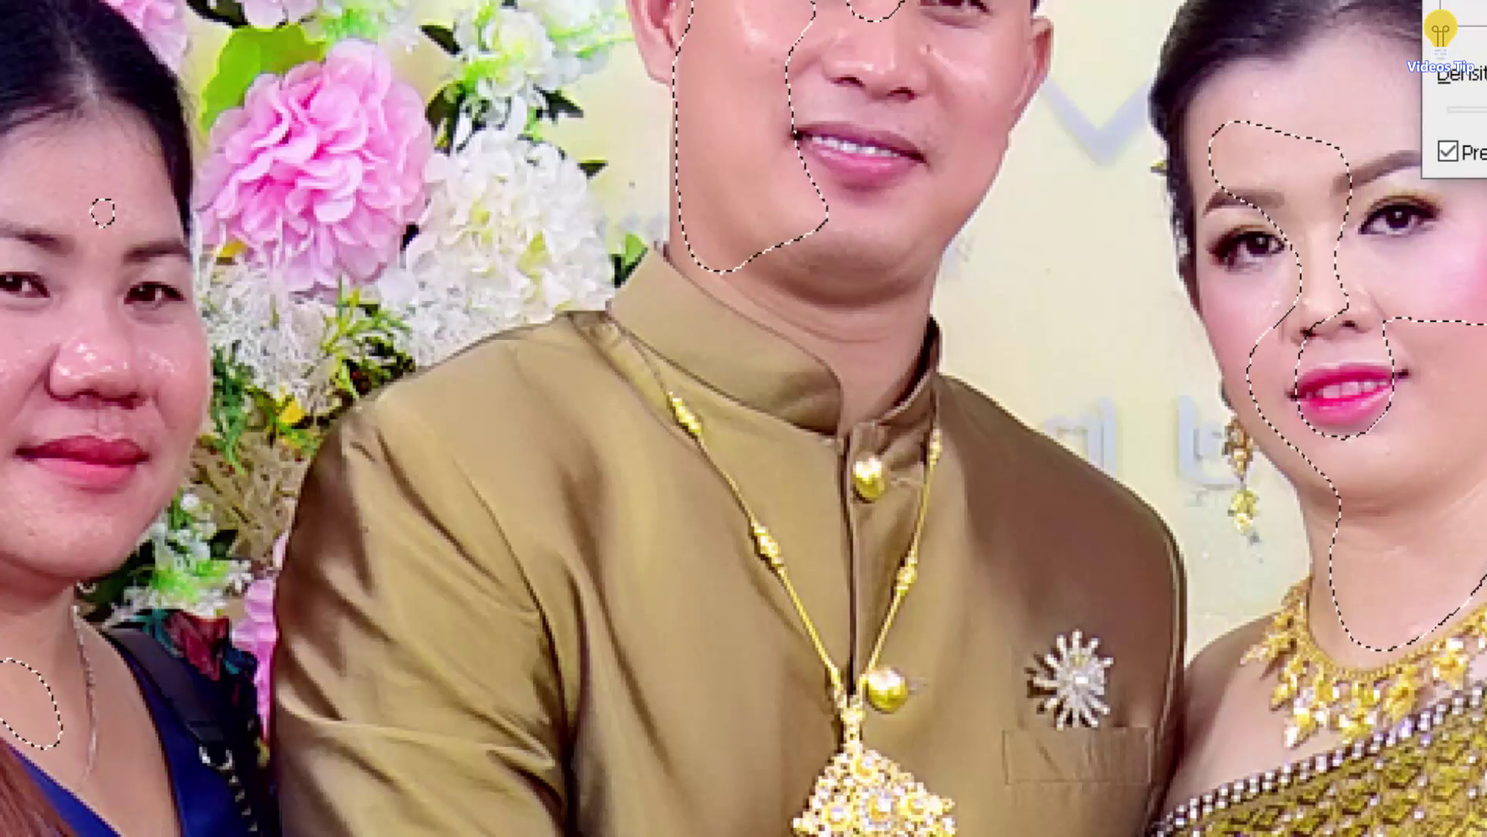
{"action": "key", "text": "Return"}
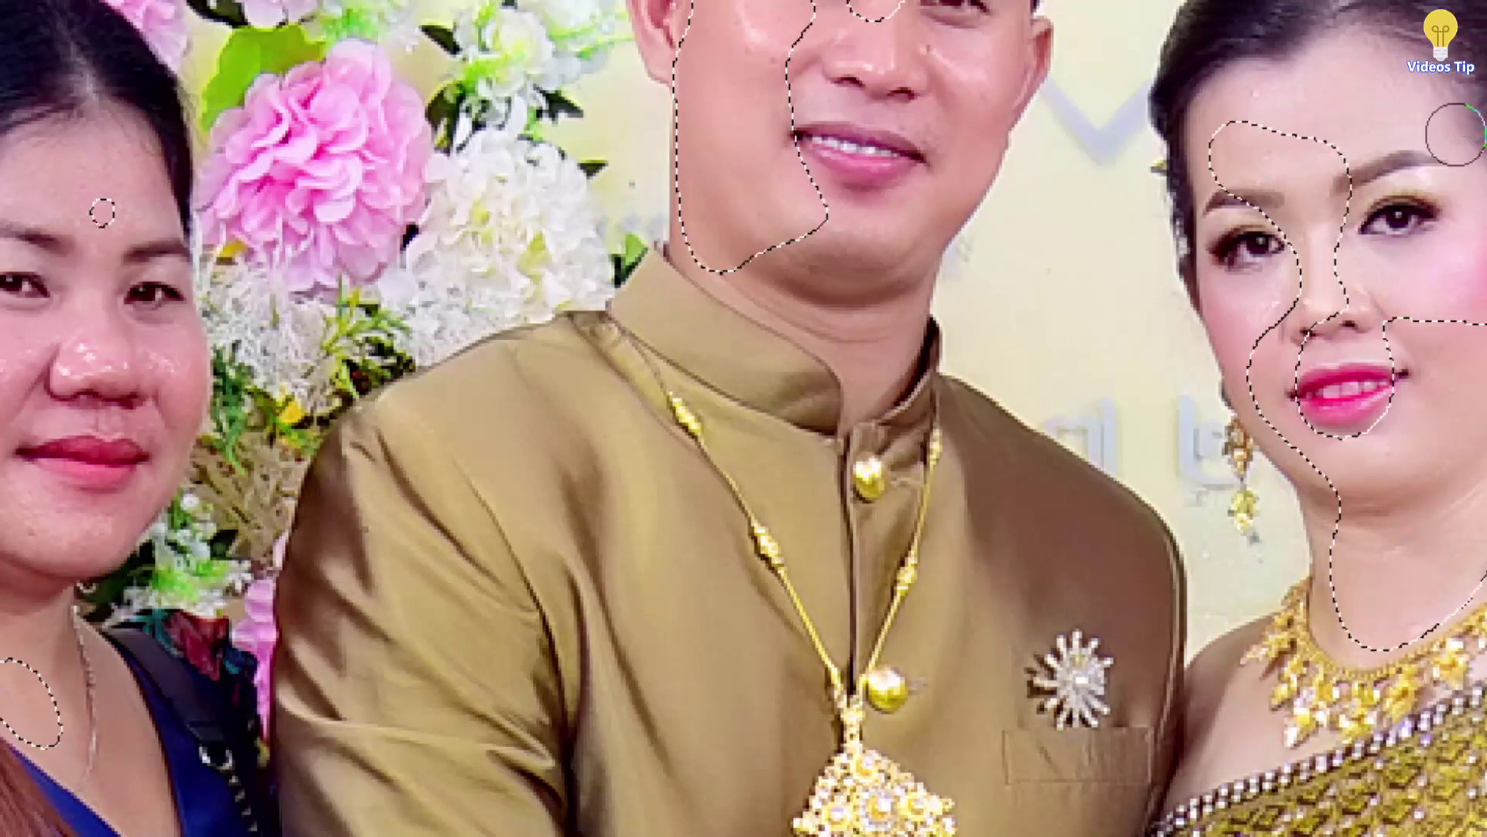
{"action": "key", "text": "ctrl+d"}
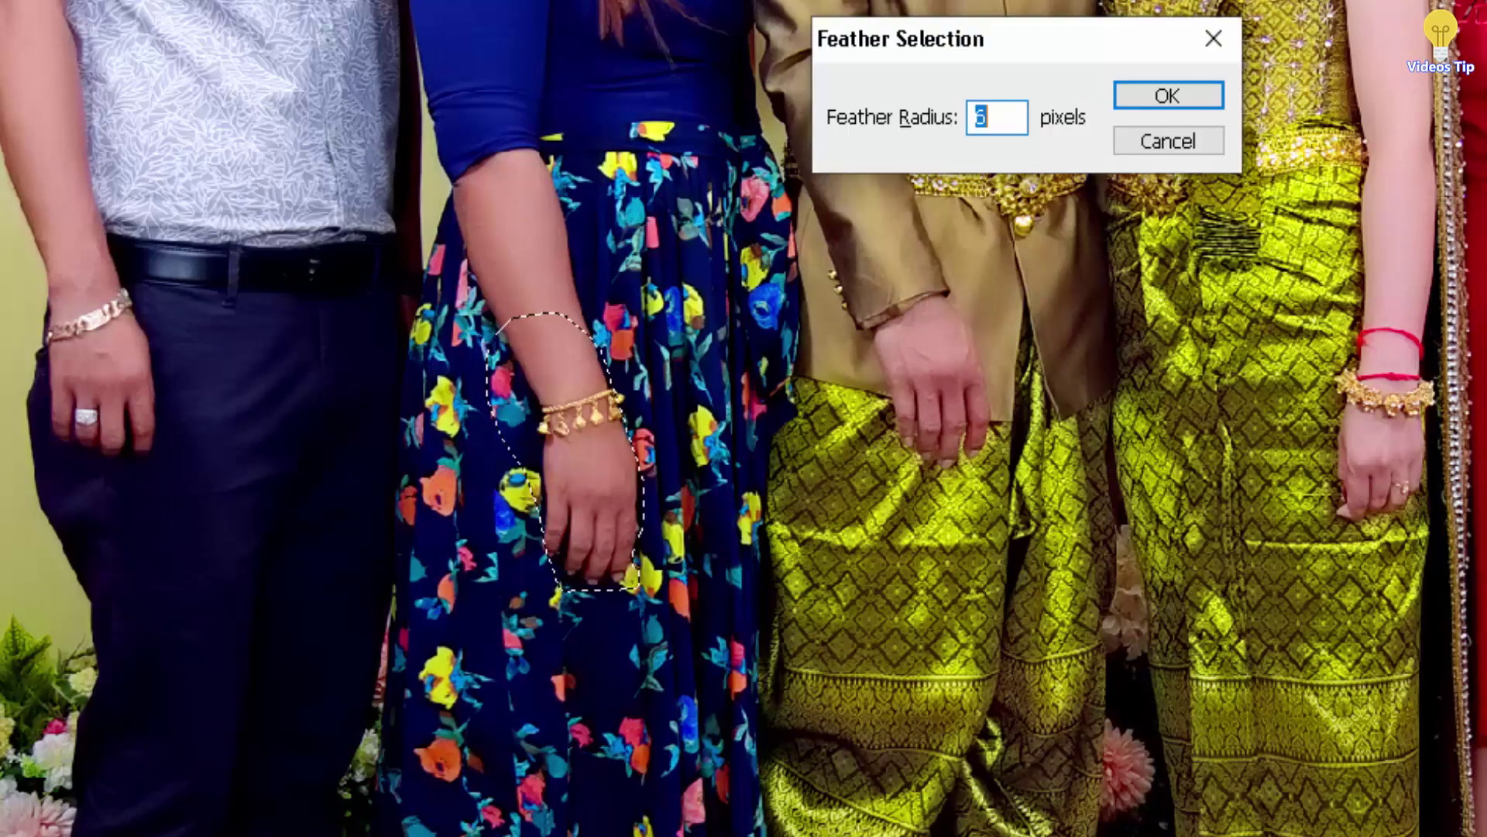
Step: Feather the blue-dress woman's forearm-and-hand selection by 6 pixels, then deselect it
{"action": "key", "text": "shift+F6"}
{"action": "key", "text": "Return"}
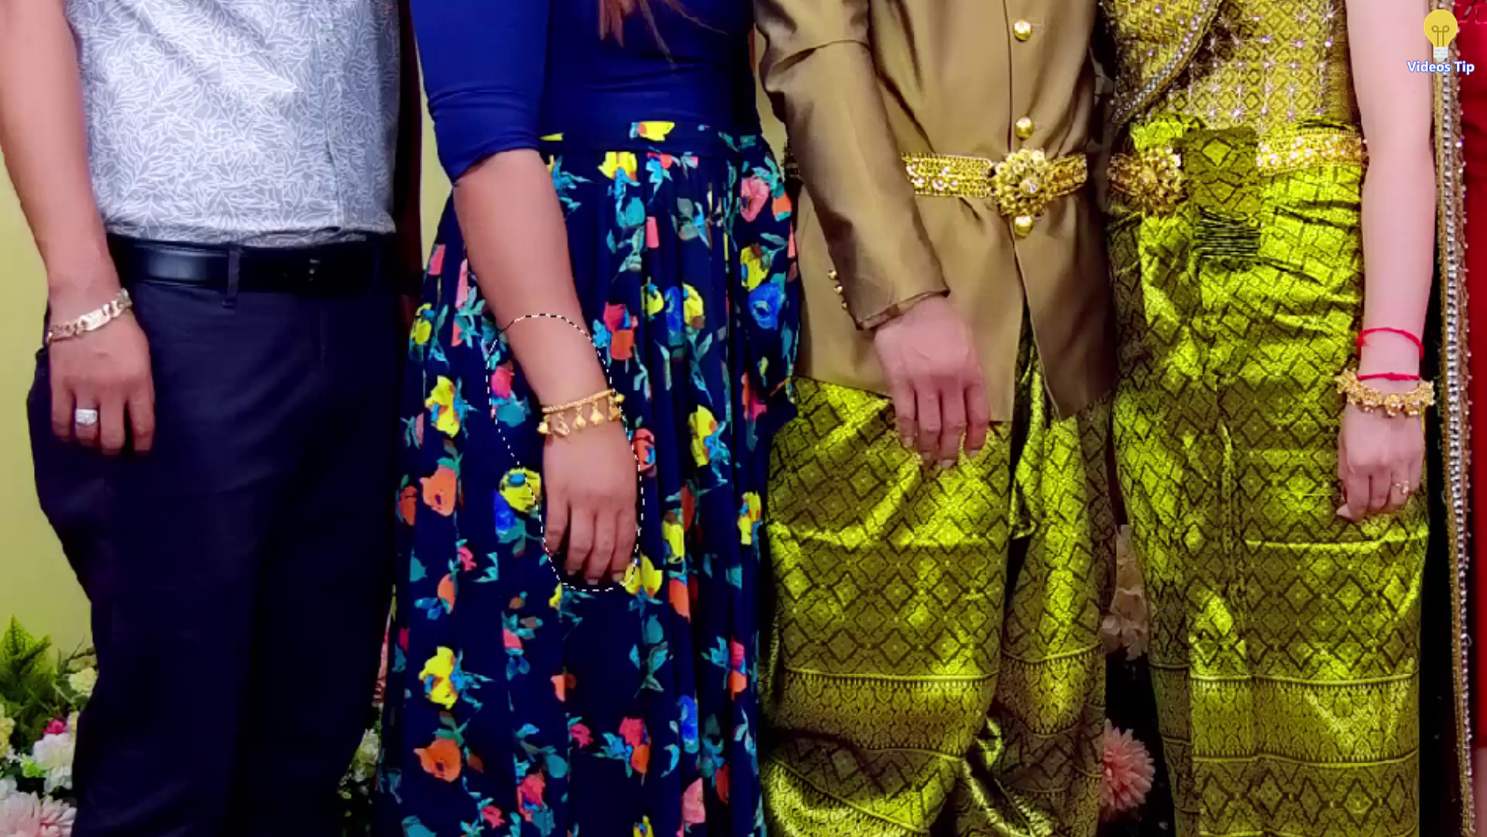
{"action": "key", "text": "ctrl+d"}
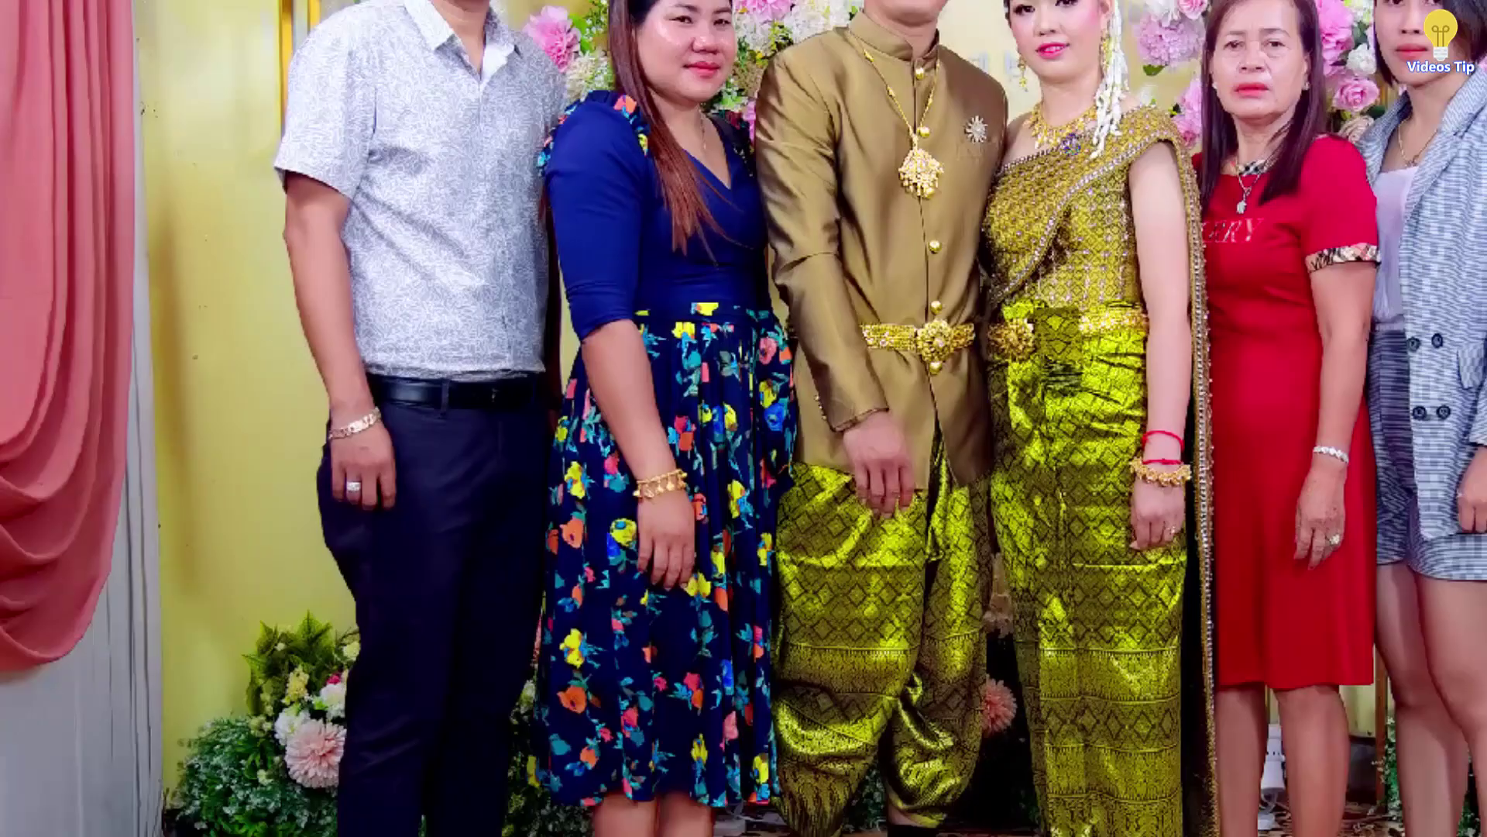